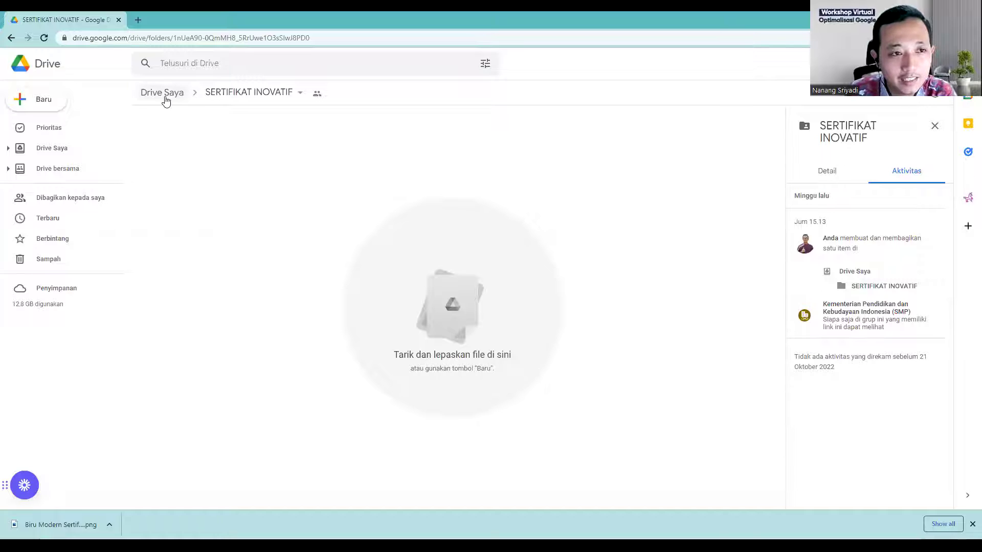
Step: Create a folder named "Sertifikat Juara Kelas" in Drive Saya and open it
left_click(162, 95)
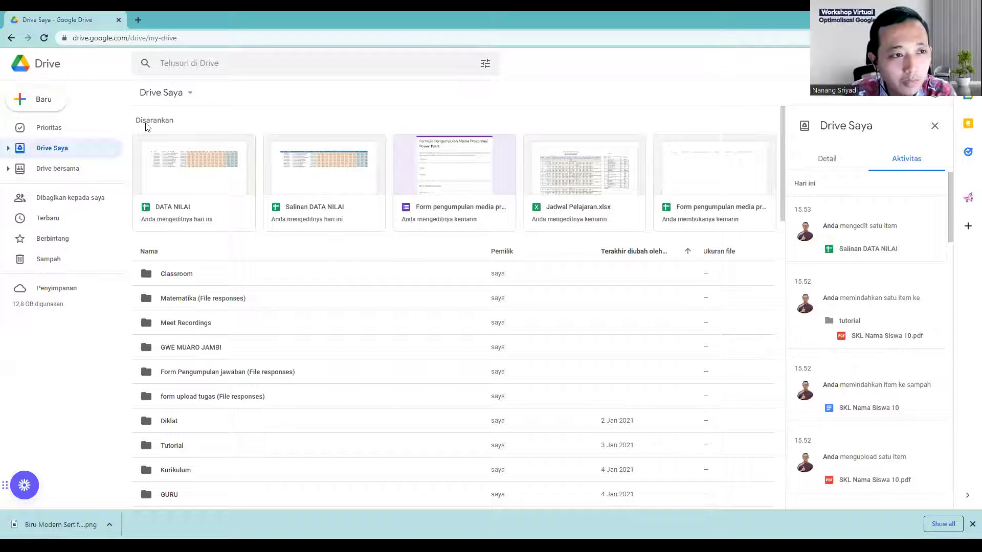
left_click(29, 100)
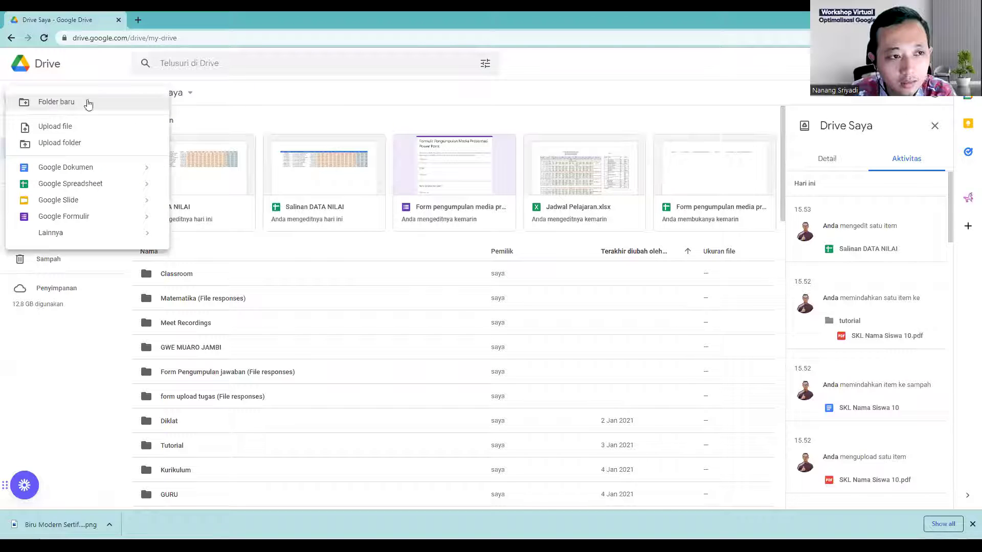
left_click(255, 114)
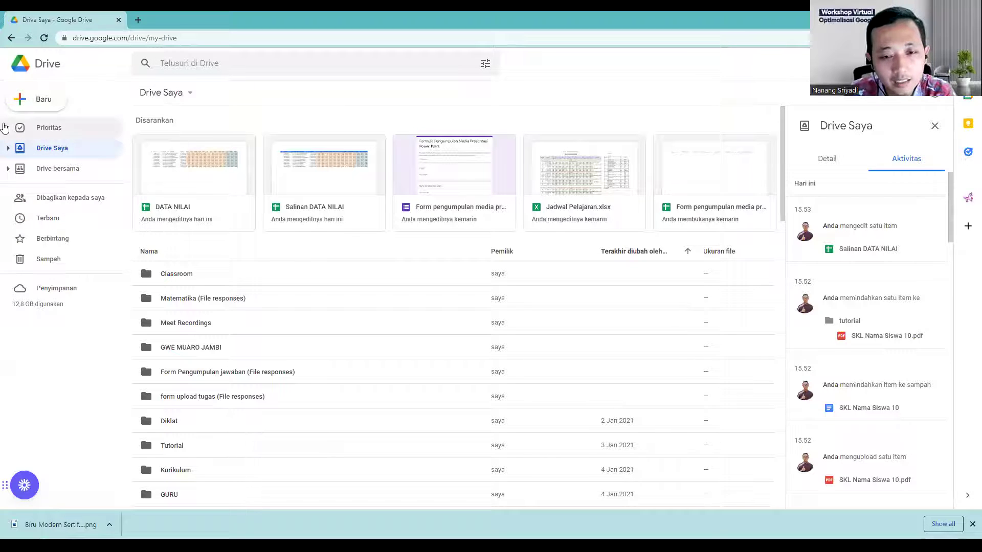
left_click(38, 100)
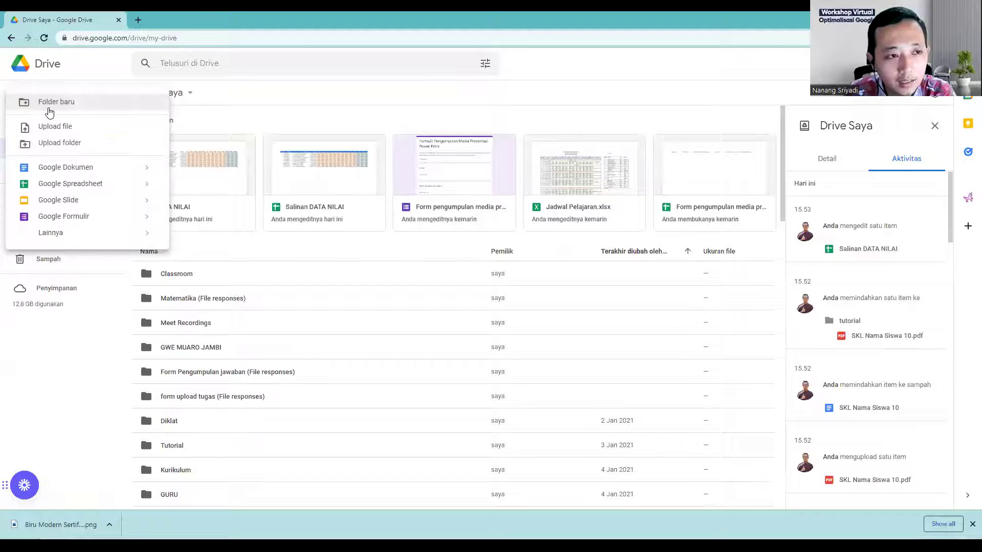
left_click(49, 109)
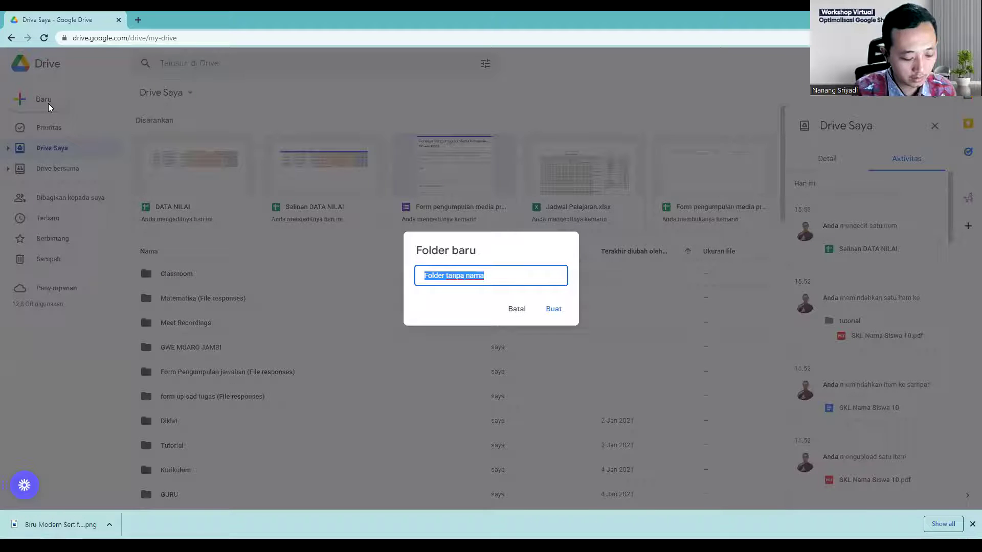
type("S")
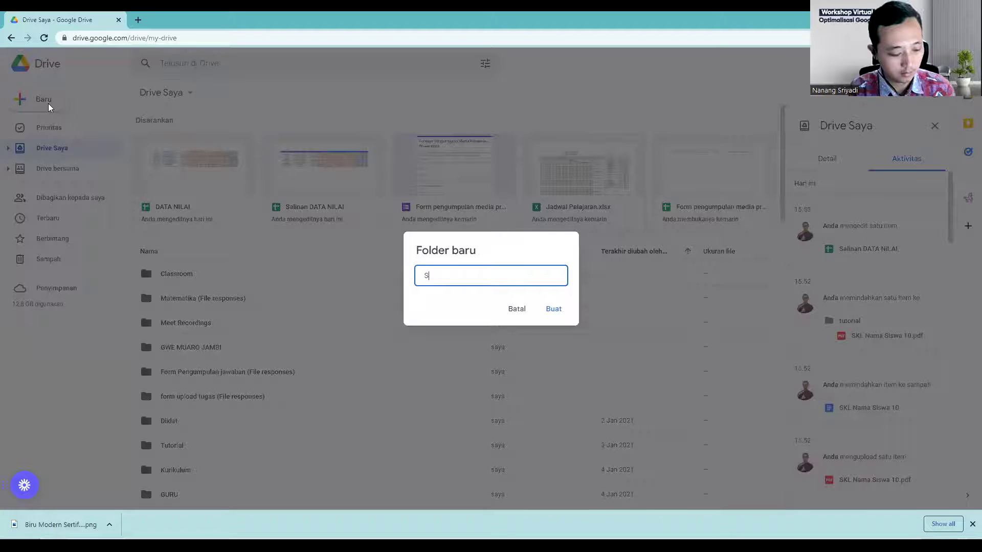
type("erti")
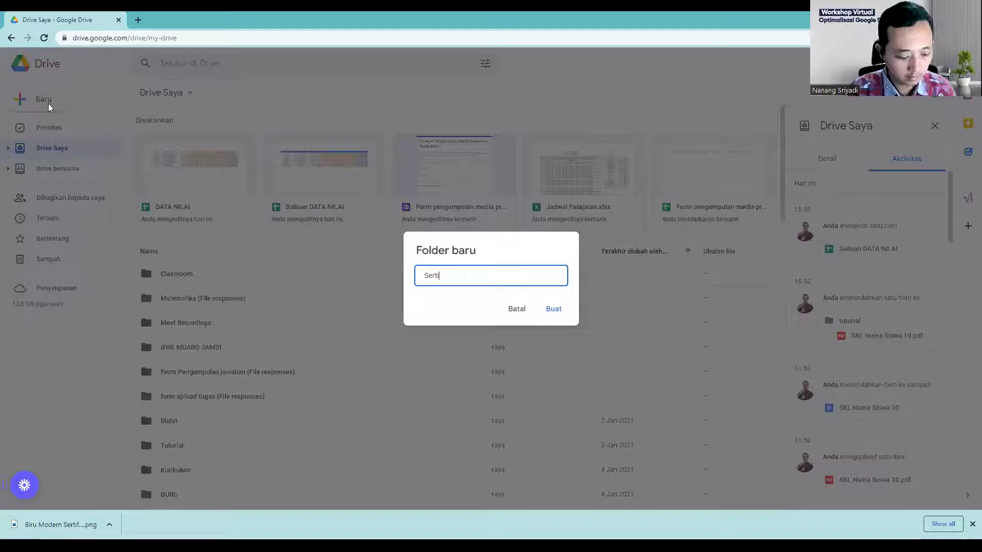
type("fikat J")
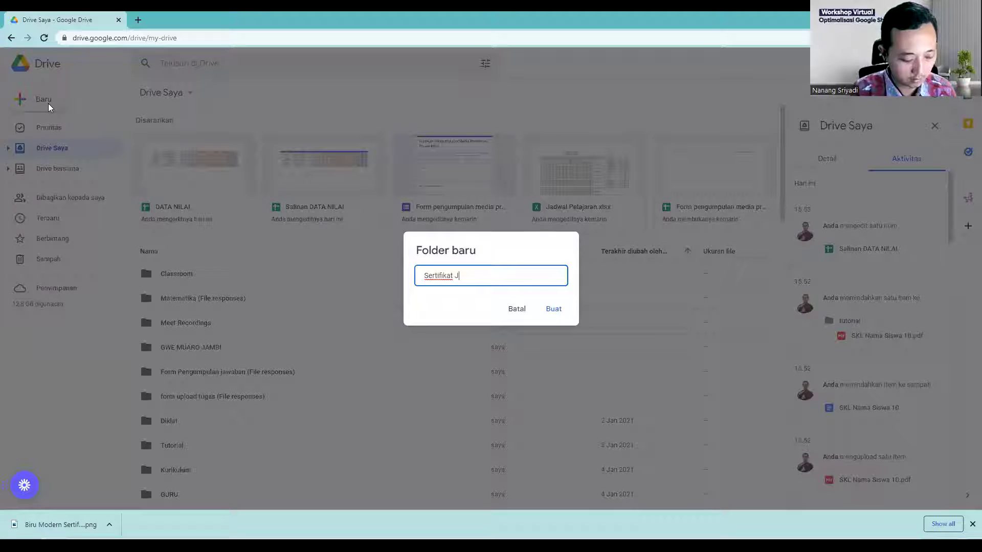
type("uara Kelas")
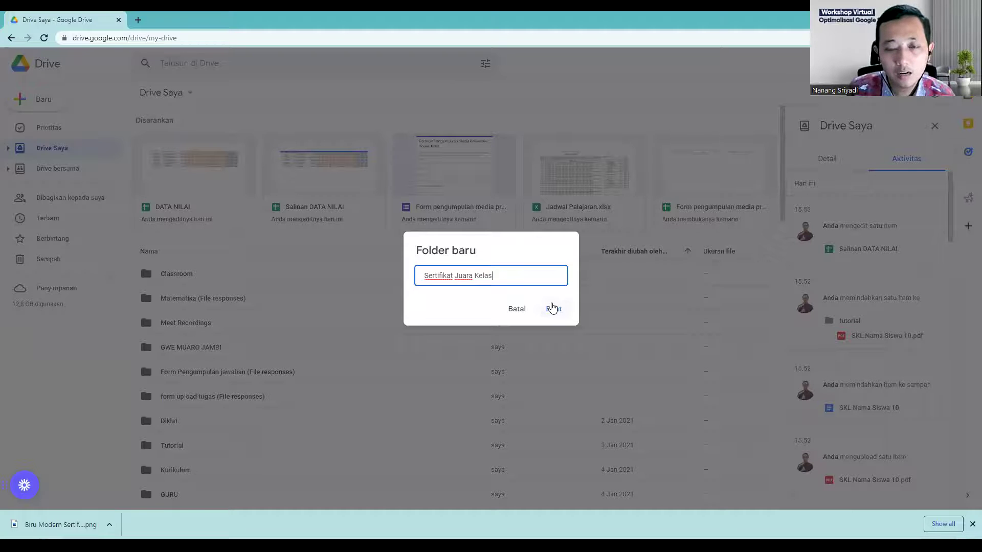
left_click(552, 308)
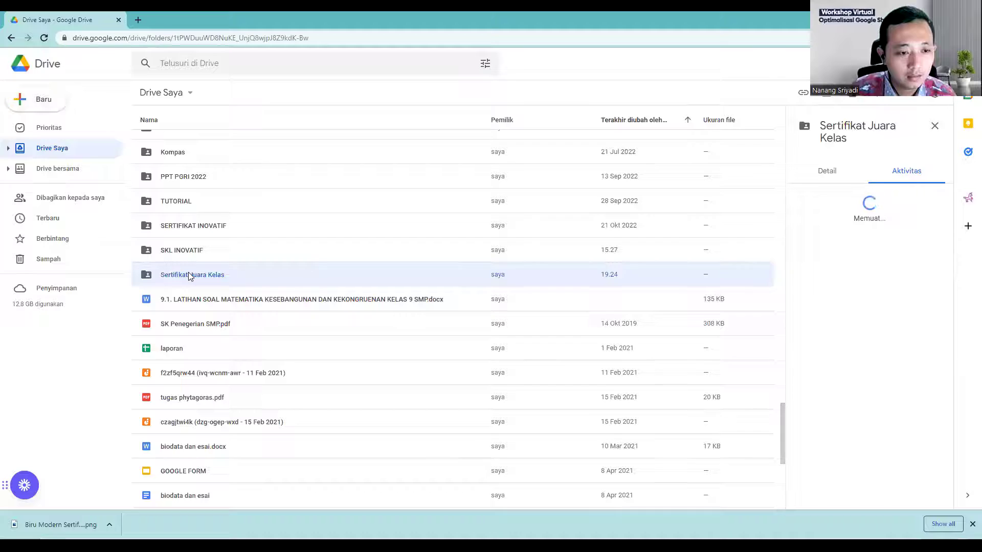
double_click(189, 277)
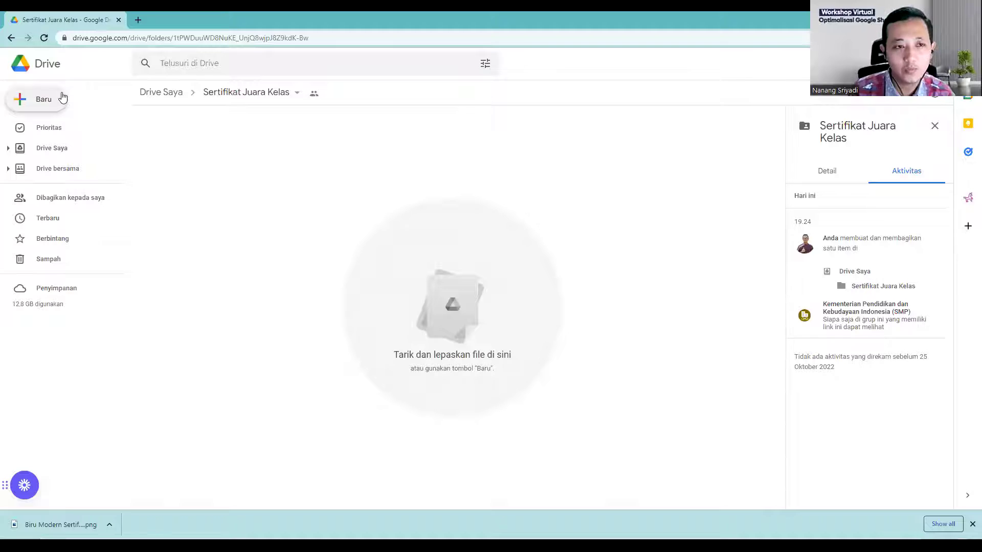
Step: Look through the general Google Slide template gallery for a certificate design, and close the gallery
left_click(47, 101)
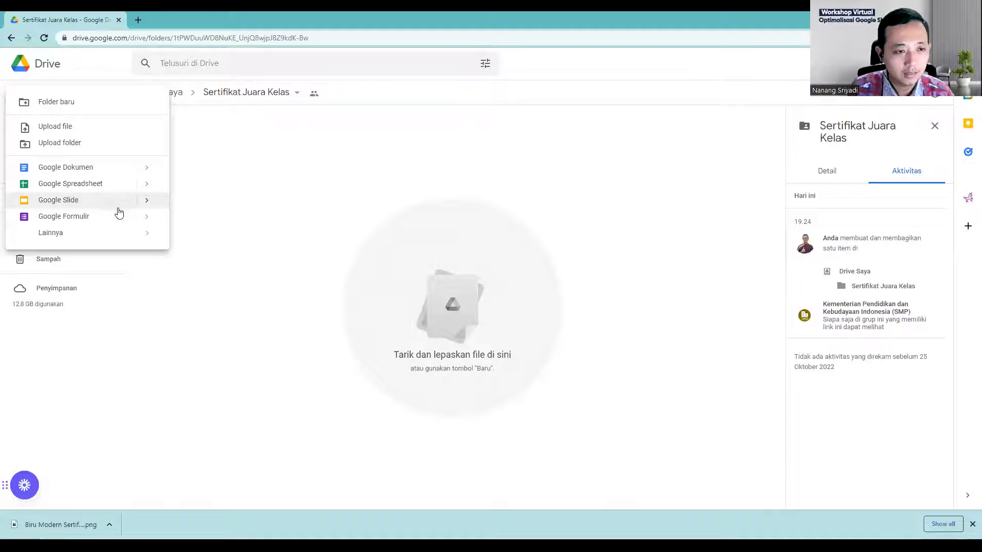
mouse_move(146, 201)
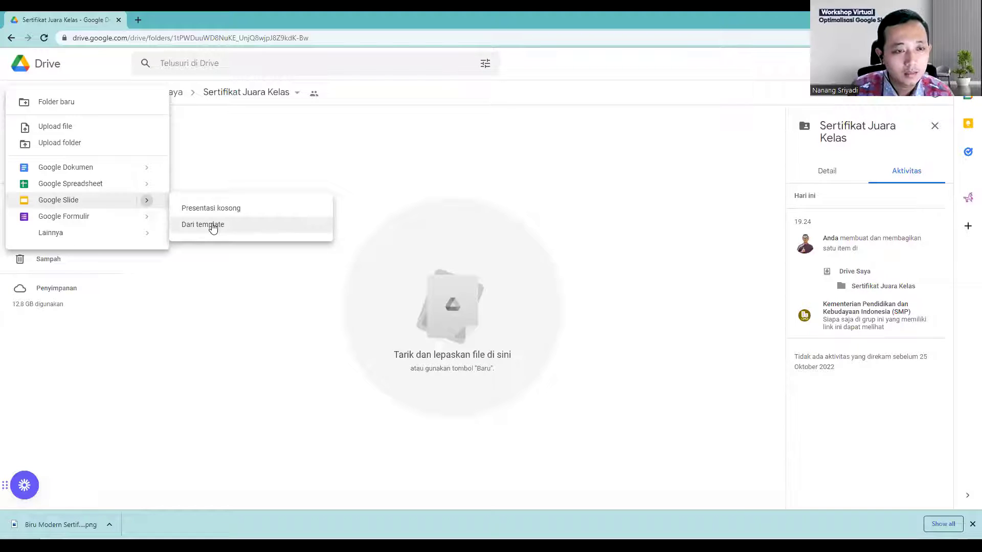
left_click(213, 226)
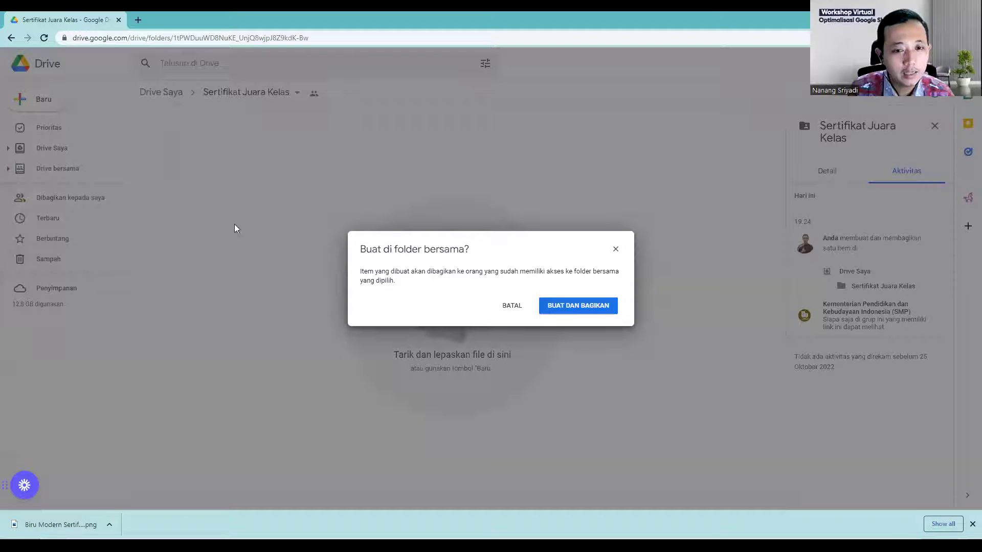
left_click(569, 305)
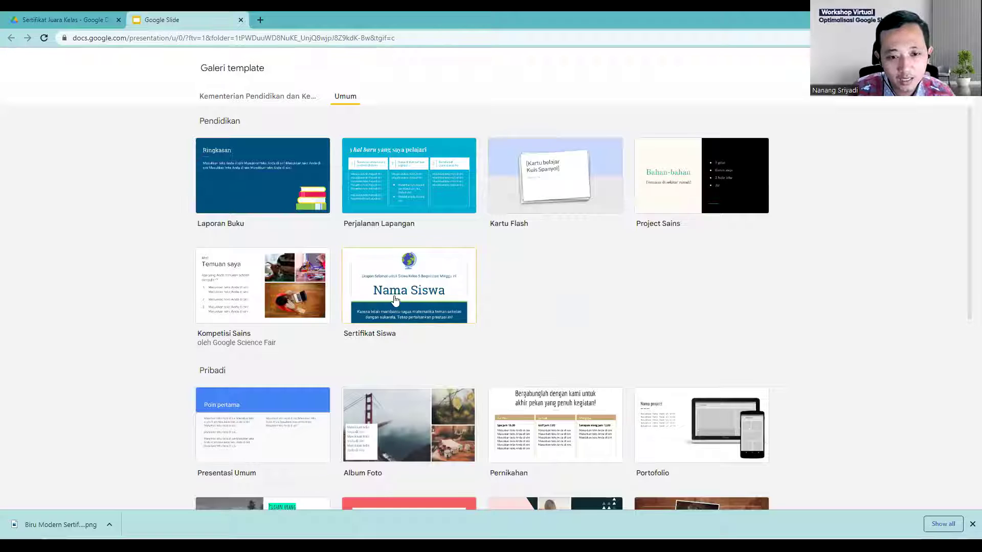
scroll(391, 305, "down", 5)
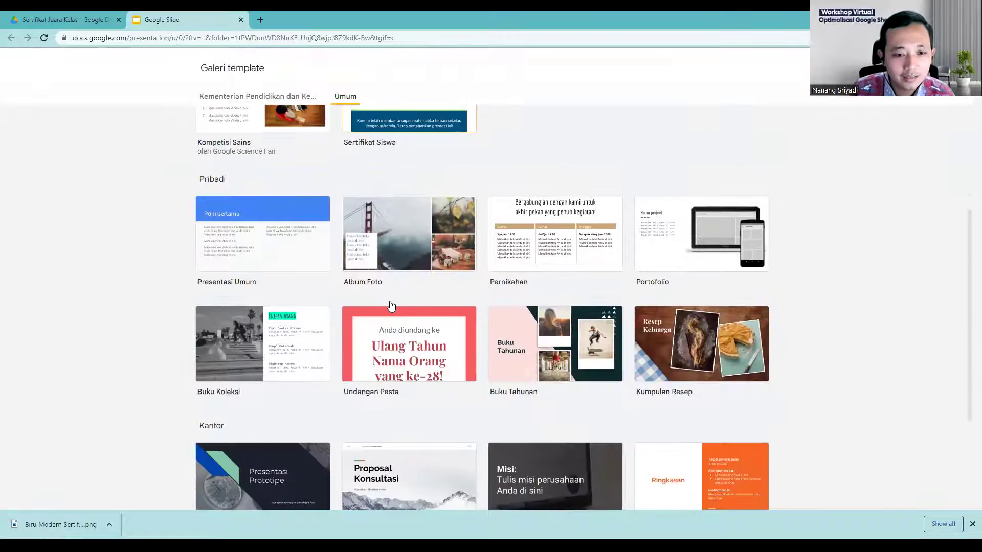
scroll(434, 233, "up", 5)
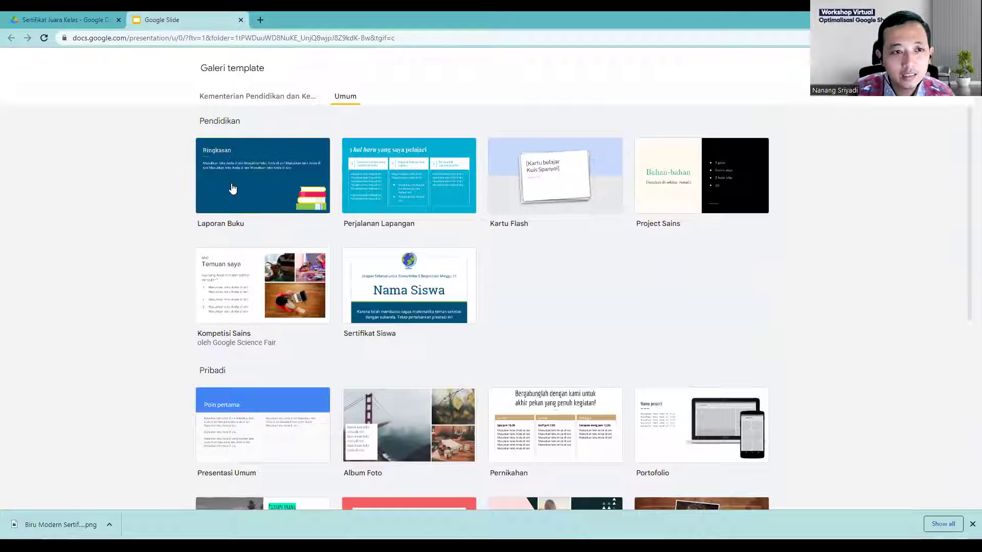
left_click(240, 20)
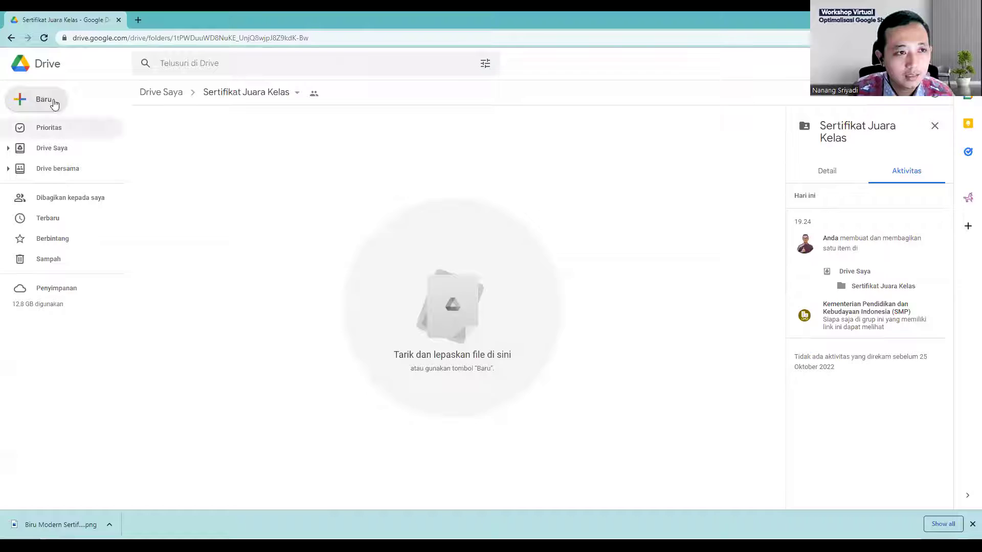
Step: Create a blank Google Slide presentation in the Sertifikat Juara Kelas folder, accepting that it is shared
left_click(50, 100)
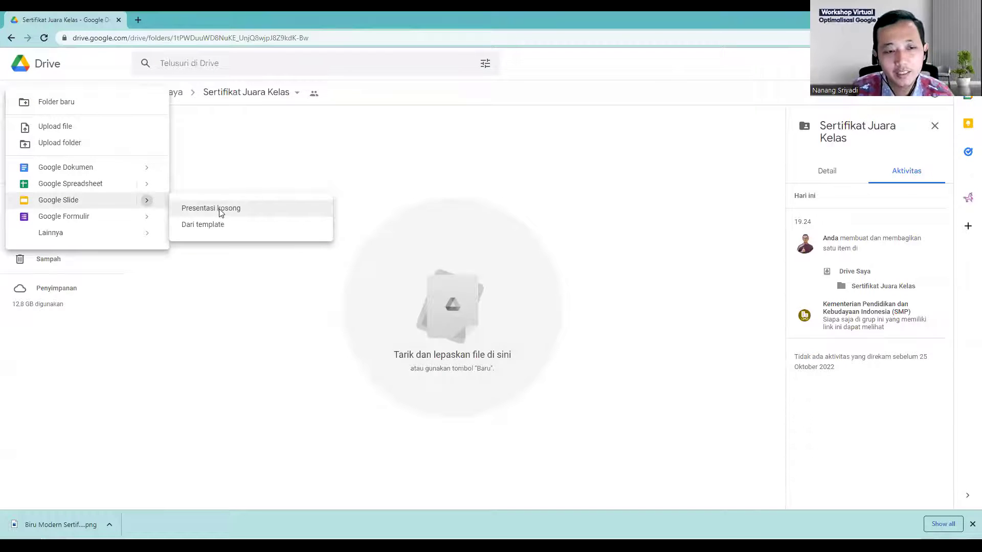
left_click(220, 213)
left_click(582, 311)
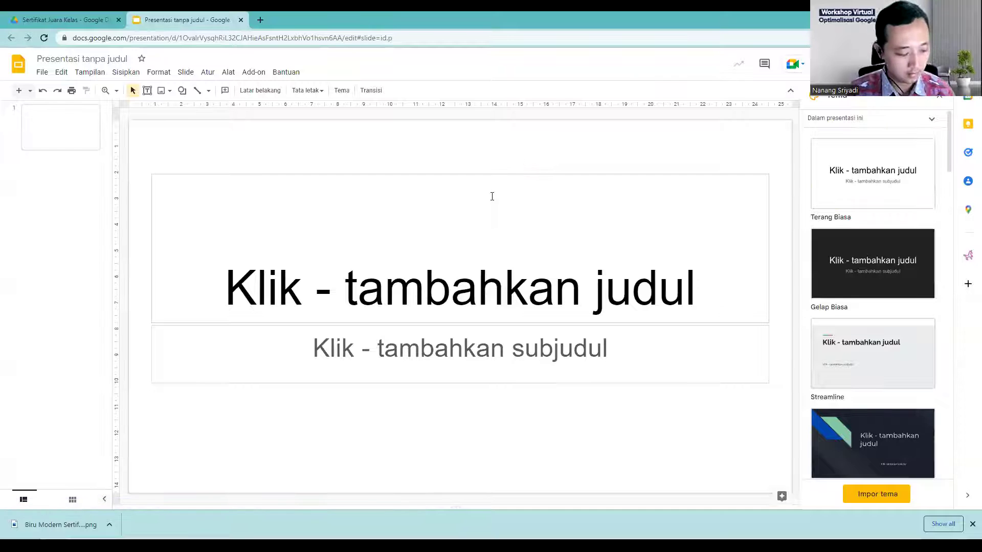
Step: Delete the title and subtitle placeholders from the first slide
left_click(492, 177)
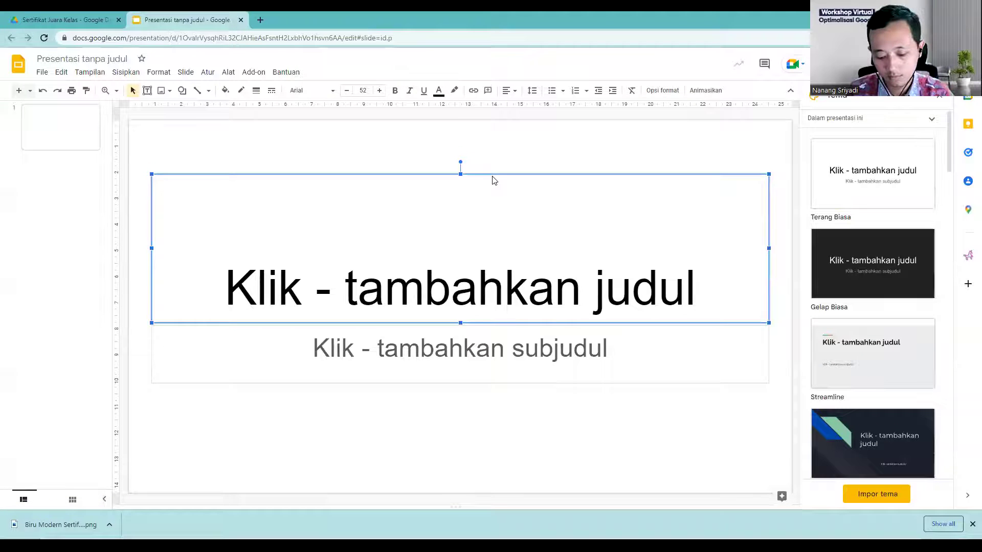
key("Delete")
left_click(489, 330)
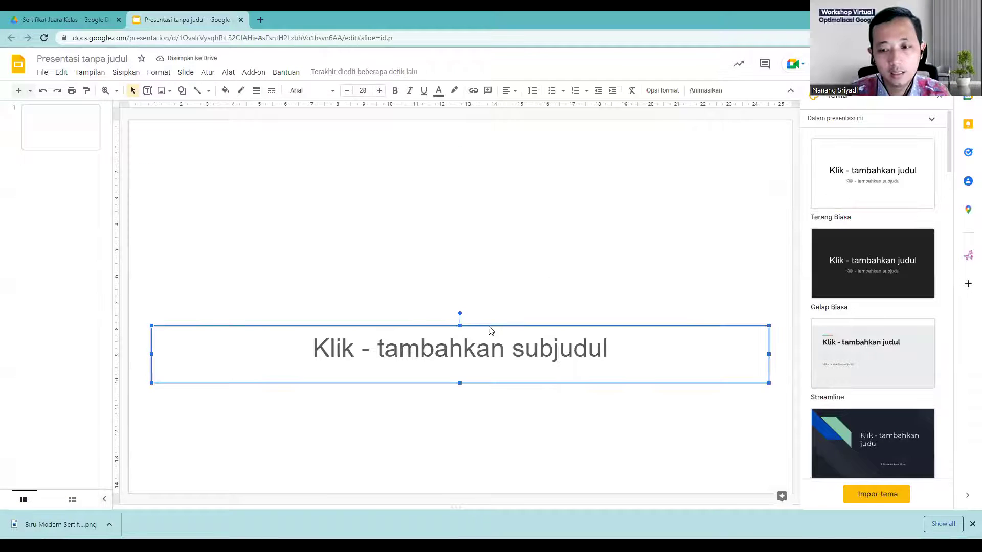
key("Delete")
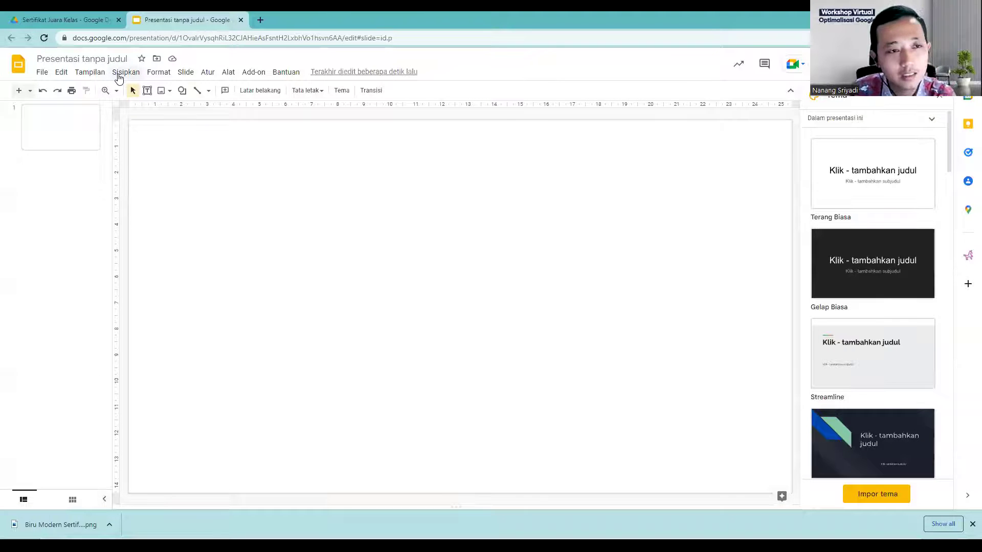
Step: Insert the image "Biru Modern Sertifikat Penghargaan (2).png" from Local Disk (C:) and align it with the slide's upper-left corner
left_click(118, 76)
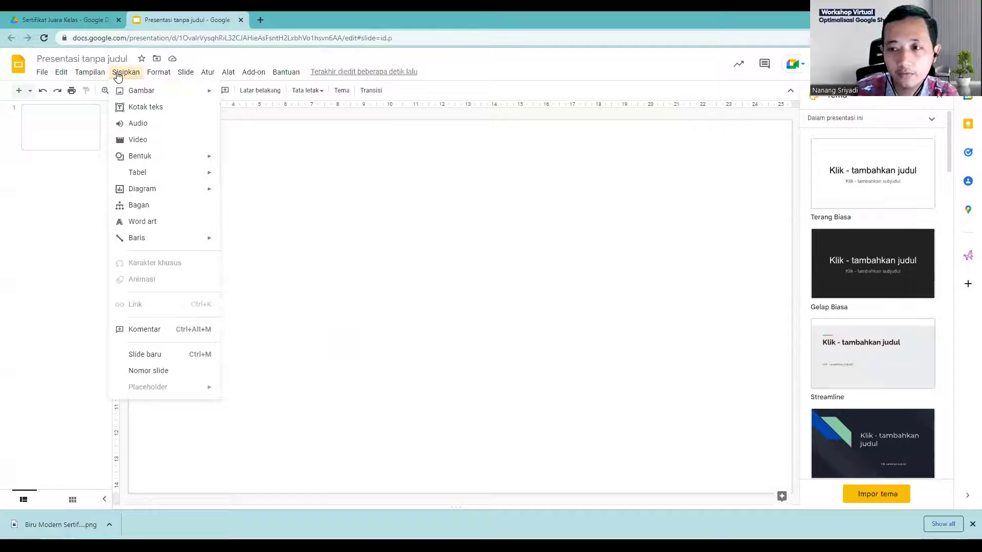
mouse_move(135, 95)
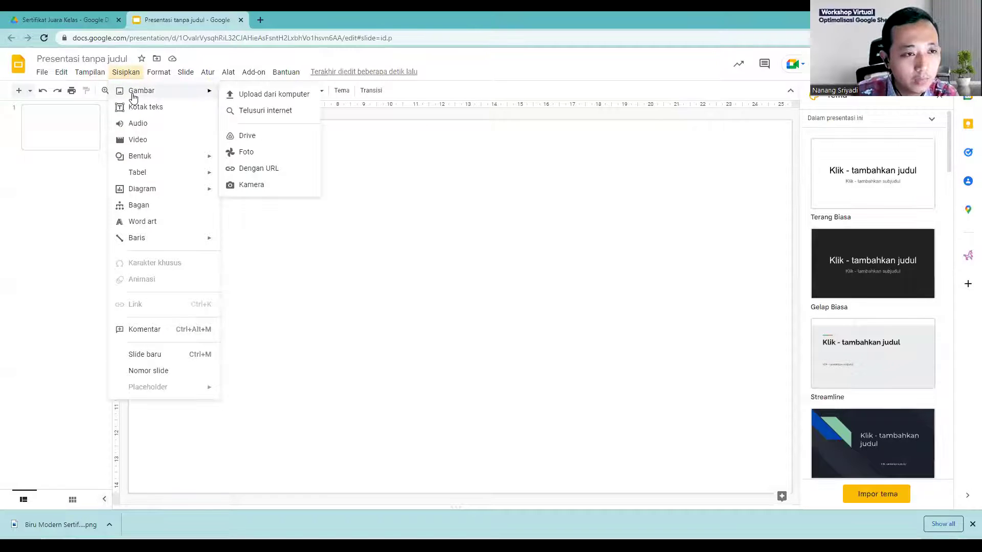
left_click(246, 95)
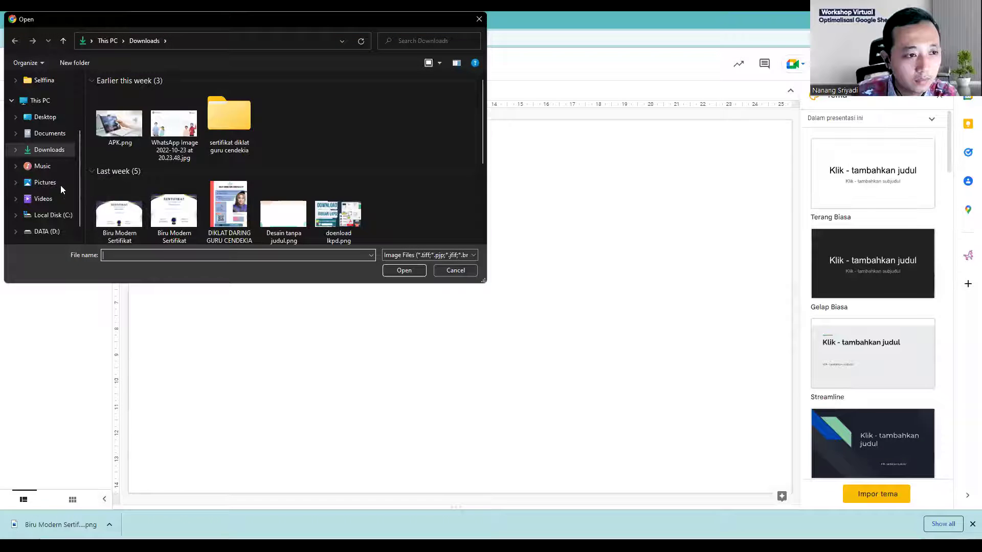
left_click(51, 215)
left_click(135, 237)
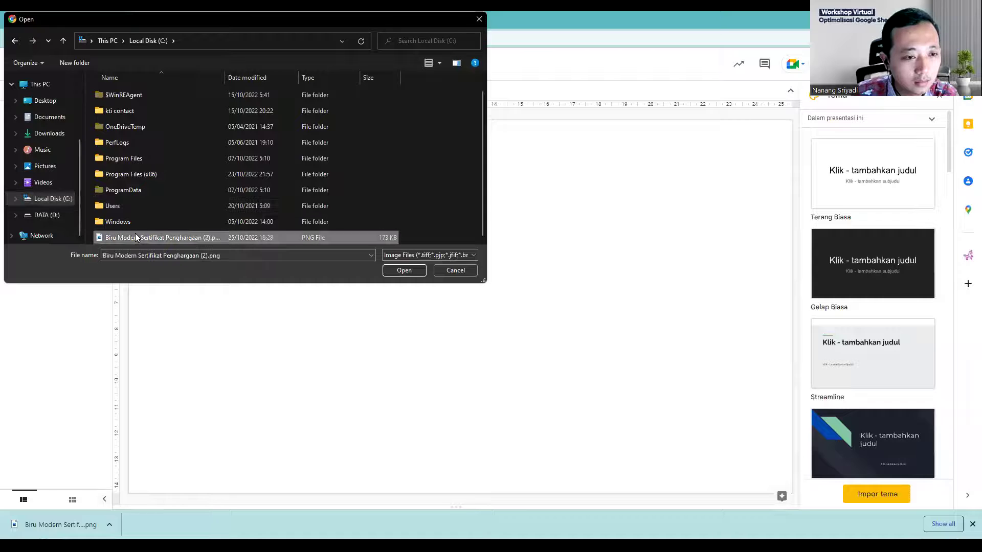
key("Return")
left_click_drag(471, 246, 462, 235)
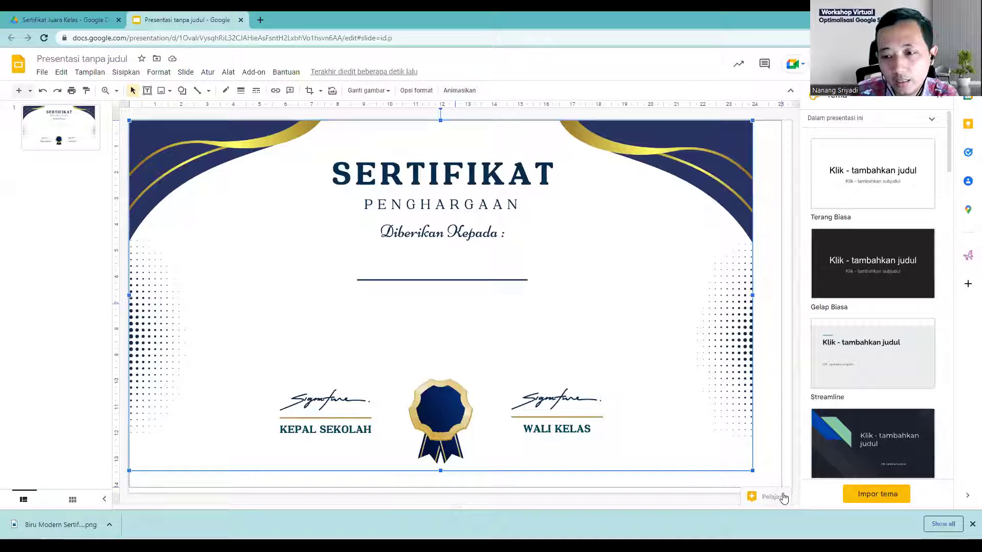
left_click_drag(752, 471, 783, 498)
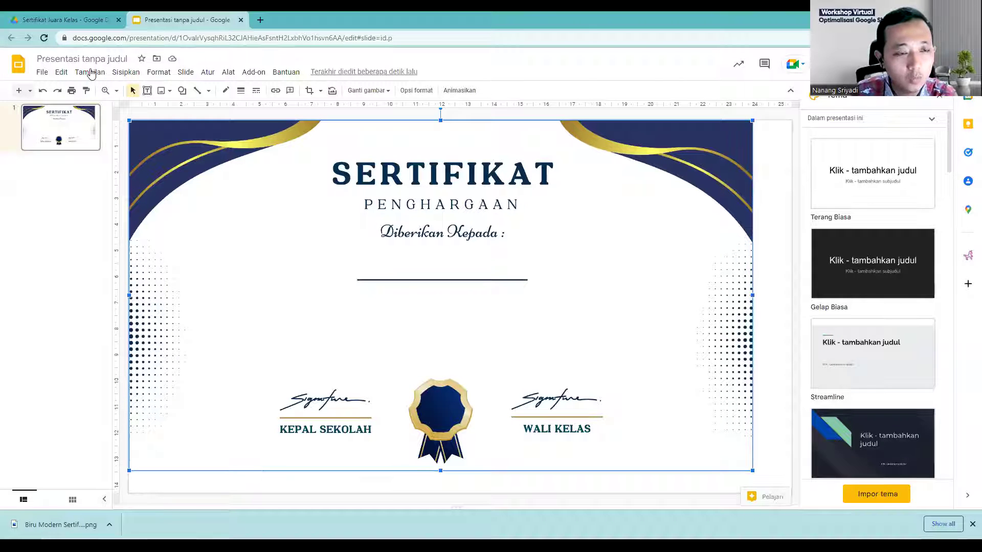
left_click(41, 74)
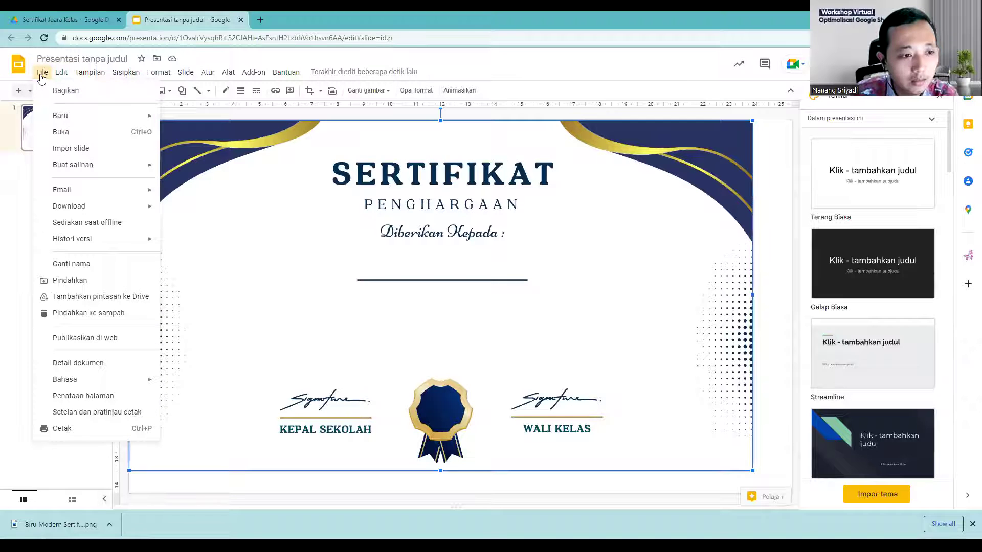
left_click(113, 401)
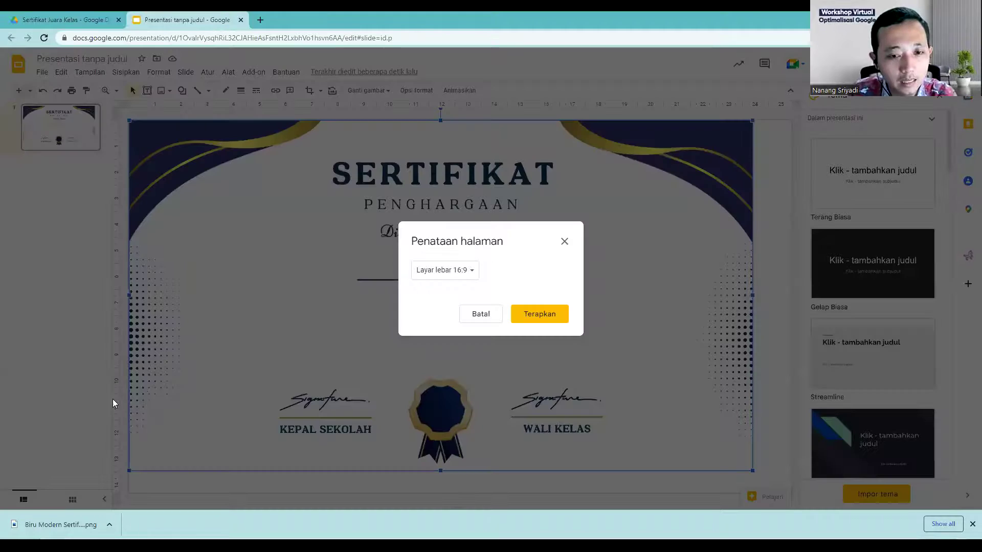
left_click(449, 269)
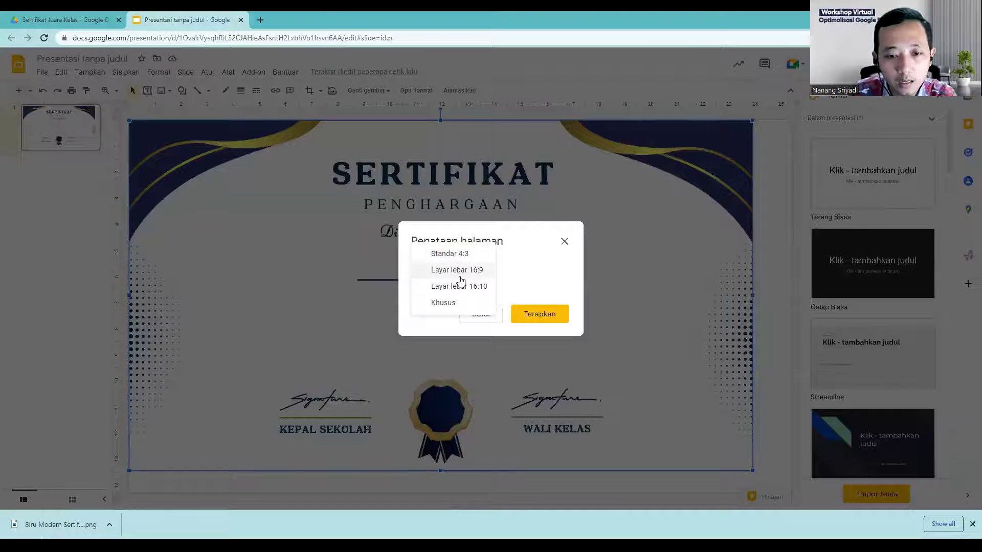
left_click(461, 304)
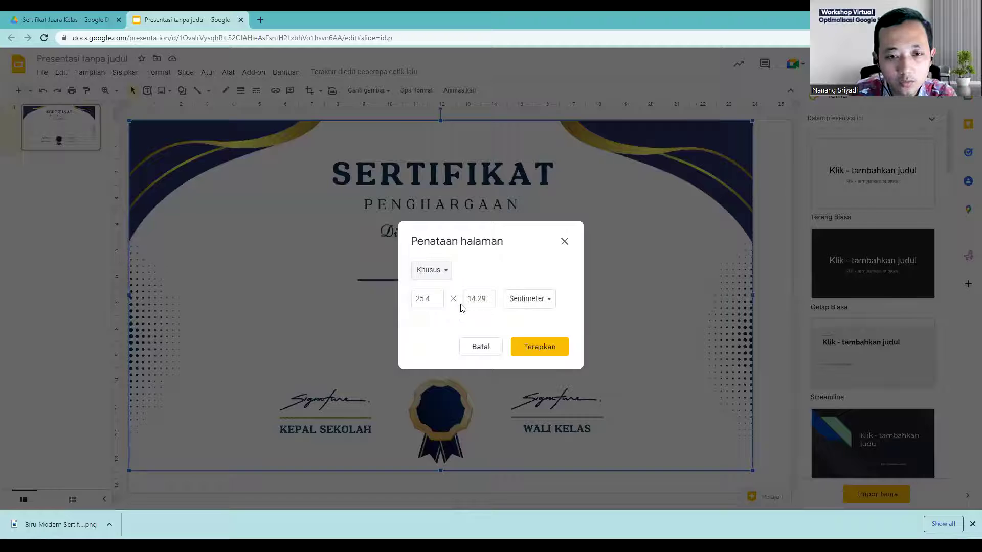
left_click(434, 296)
left_click_drag(433, 297, 402, 299)
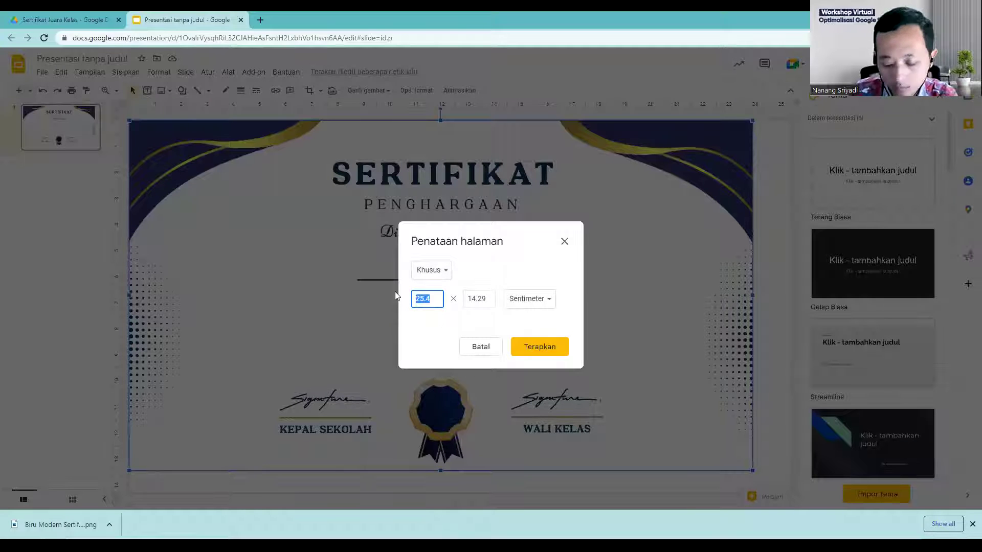
type("2")
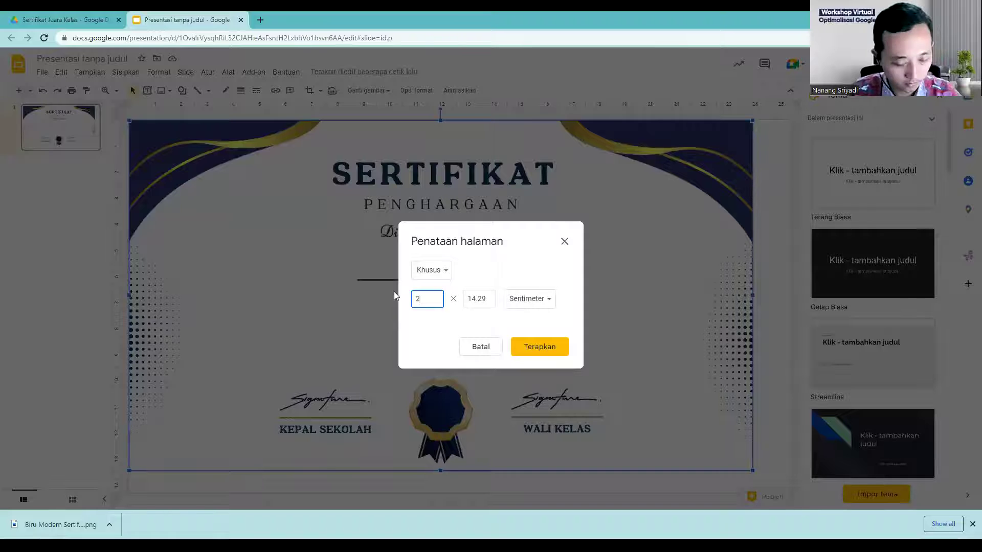
left_click(486, 348)
Step: Set the page setup to a custom size of 29.7 × 21 centimetres and apply it
left_click(39, 73)
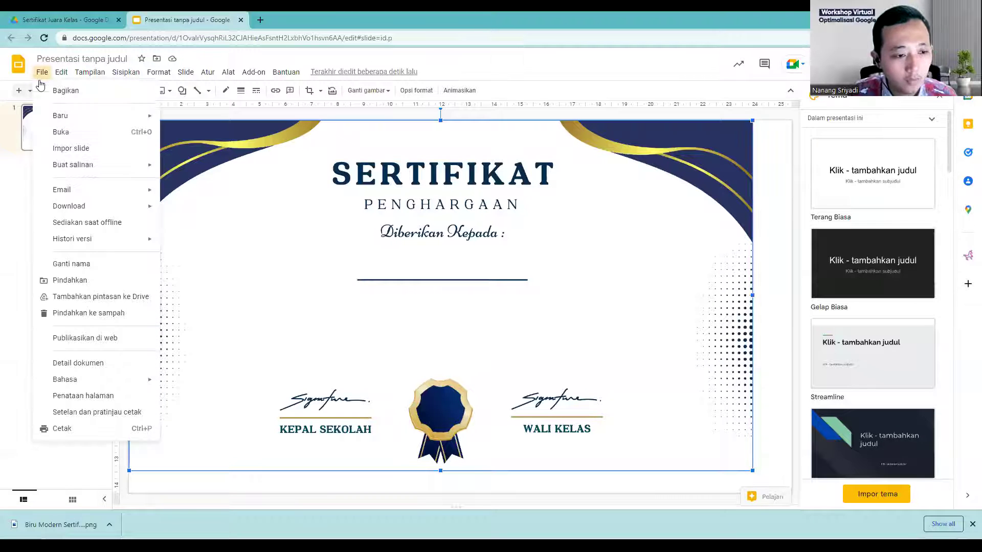
left_click(93, 397)
left_click(474, 276)
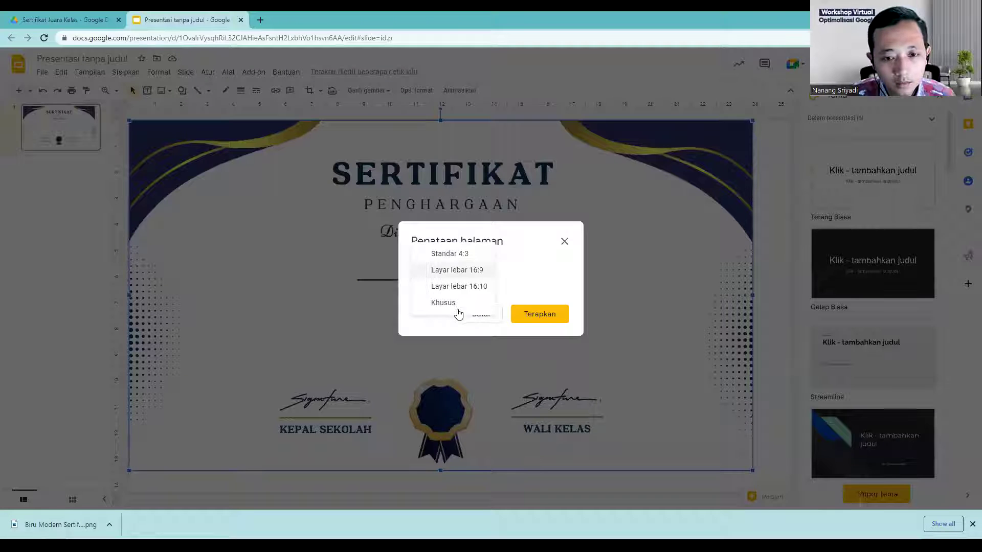
left_click(458, 312)
left_click_drag(433, 298, 367, 293)
type("29.7")
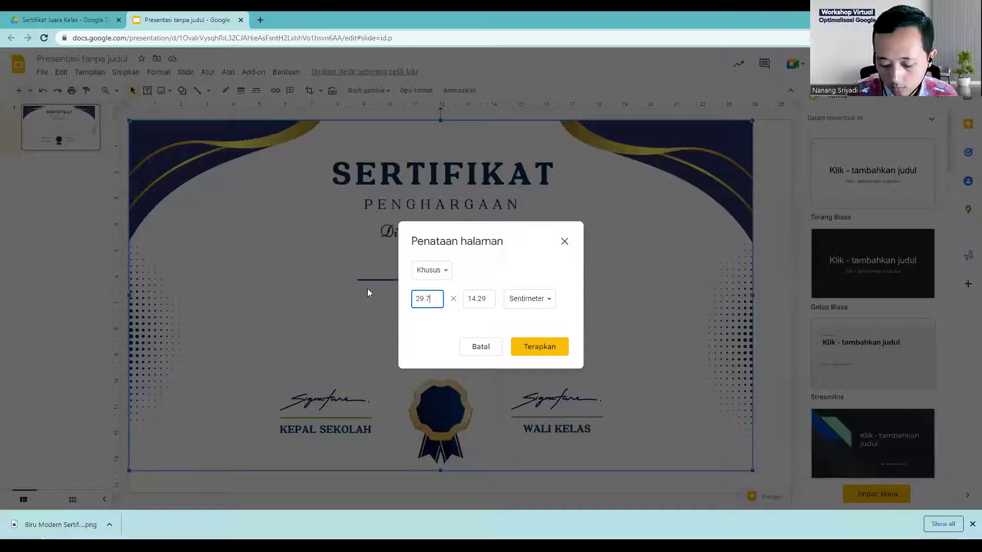
left_click(468, 298)
type("21")
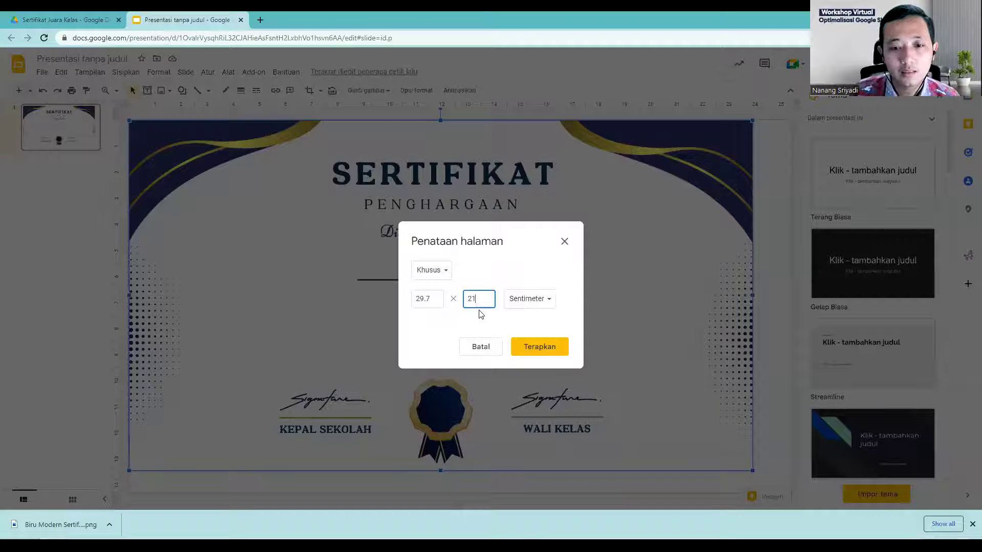
left_click(538, 348)
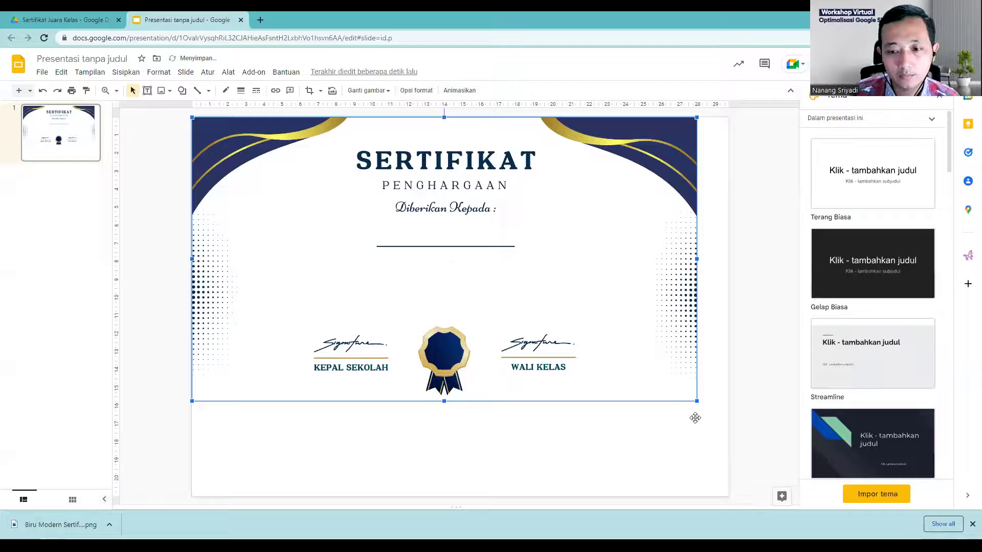
Step: Try enlarging the certificate image to the full slide width, and undo both the resize and the page size change
mouse_move(697, 400)
left_mouse_down()
mouse_move(720, 433)
mouse_move(697, 418)
left_mouse_up()
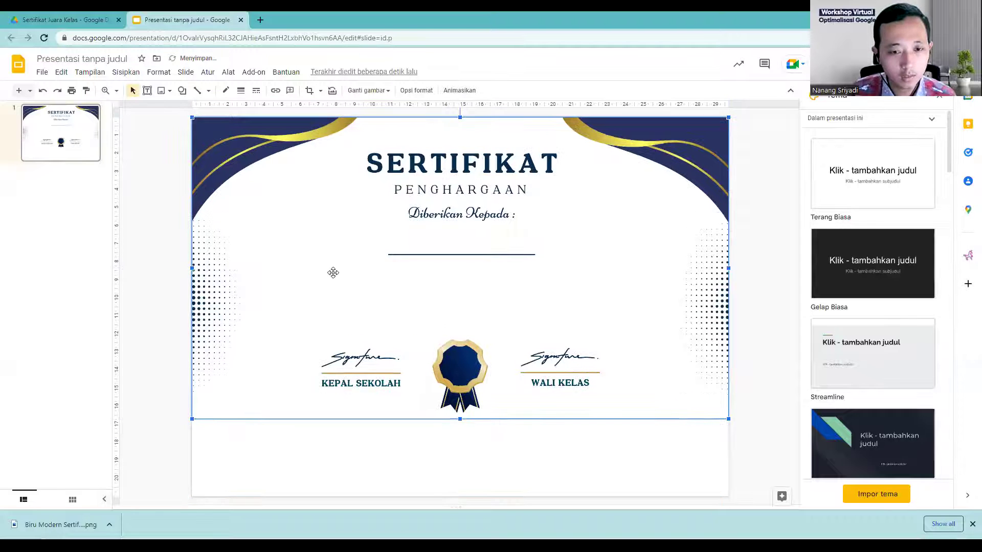
key("ctrl+z")
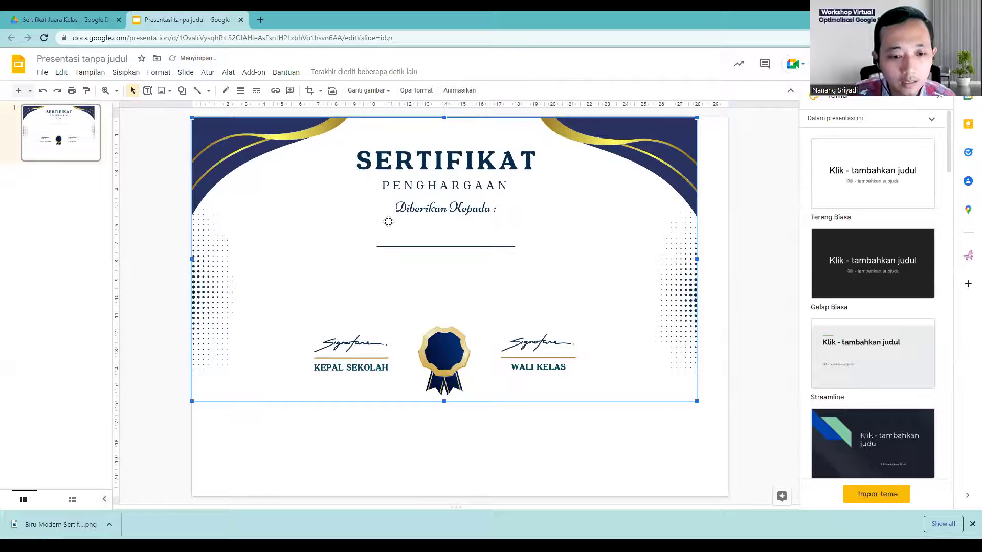
key("ctrl+z")
Step: Enlarge the certificate image proportionally so that it fills the whole slide, and deselect it
left_click_drag(752, 469, 787, 482)
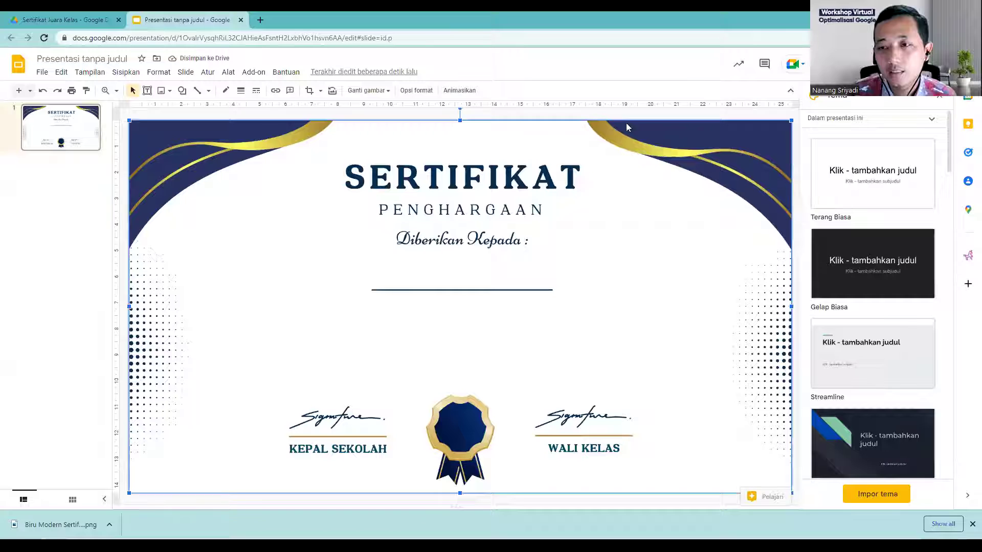
key("Escape")
left_click(42, 73)
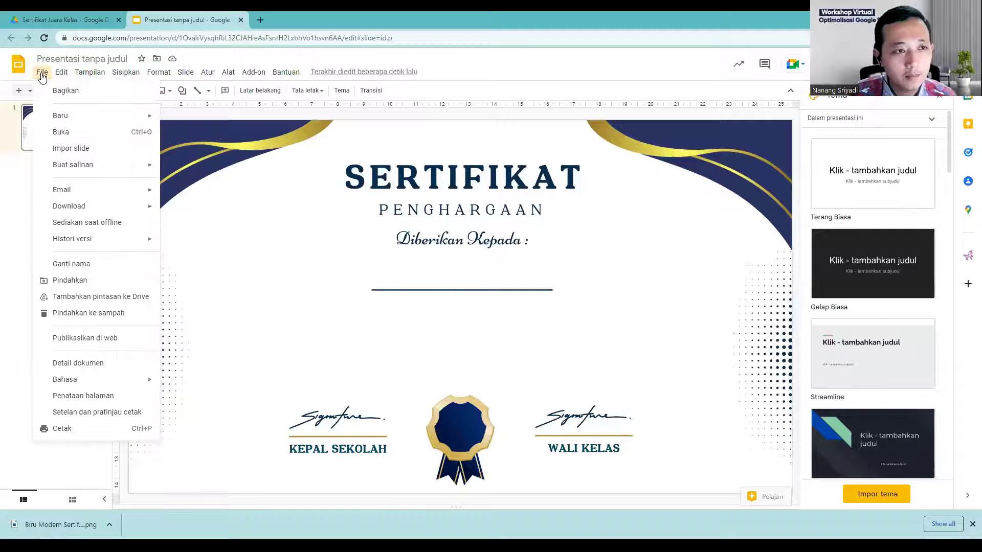
left_click(110, 396)
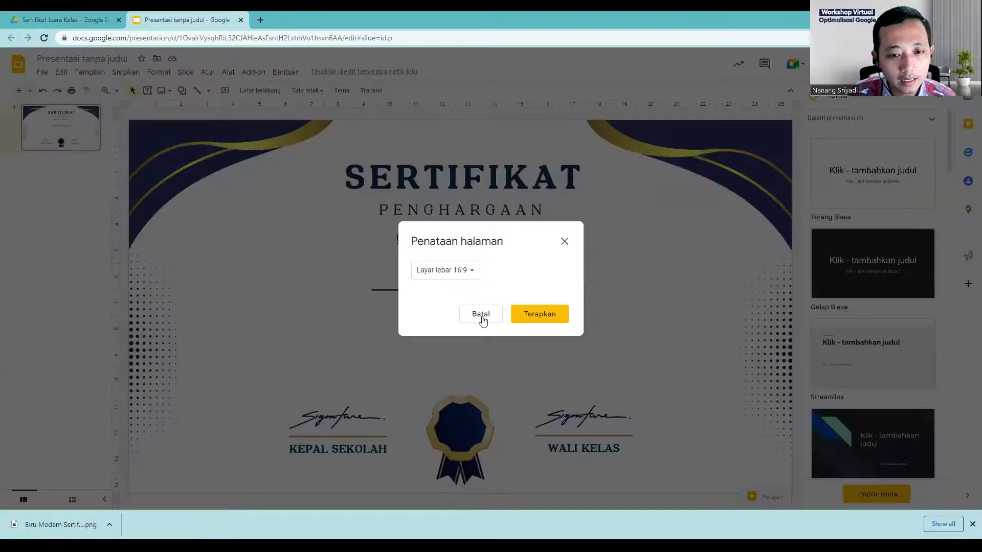
left_click(467, 272)
left_click(473, 274)
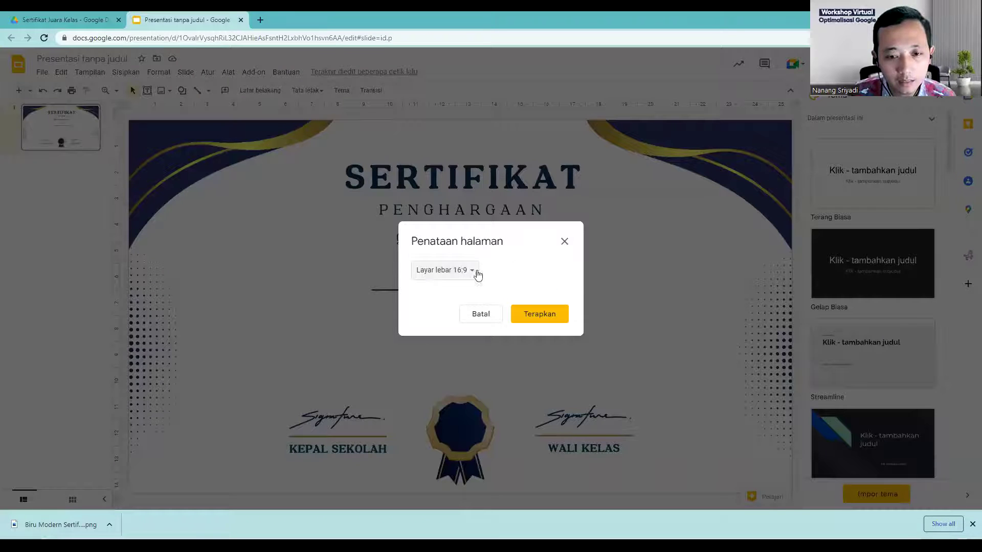
left_click(565, 242)
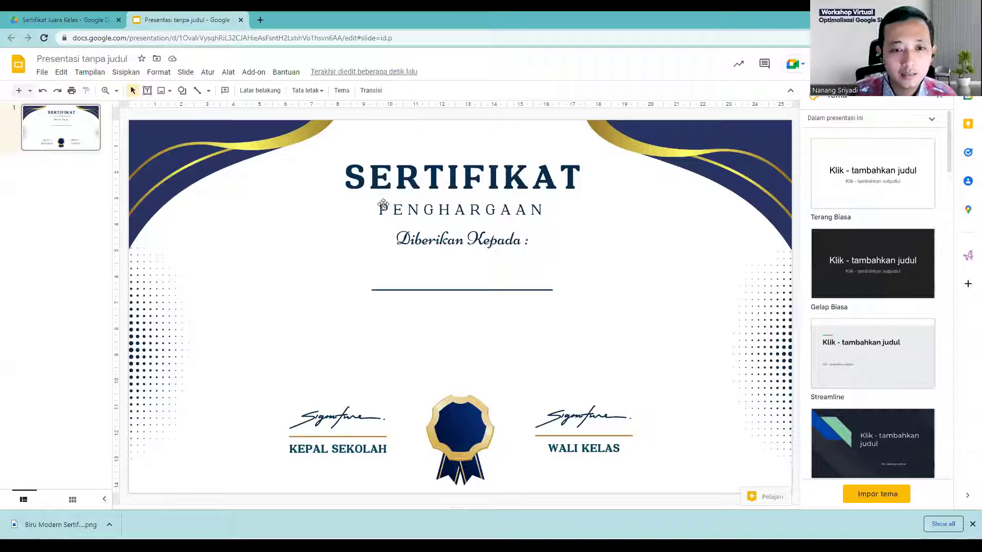
Step: Add a text box between "Diberikan Kepada :" and the horizontal line containing the placeholder <<NAMA>>
left_click(148, 90)
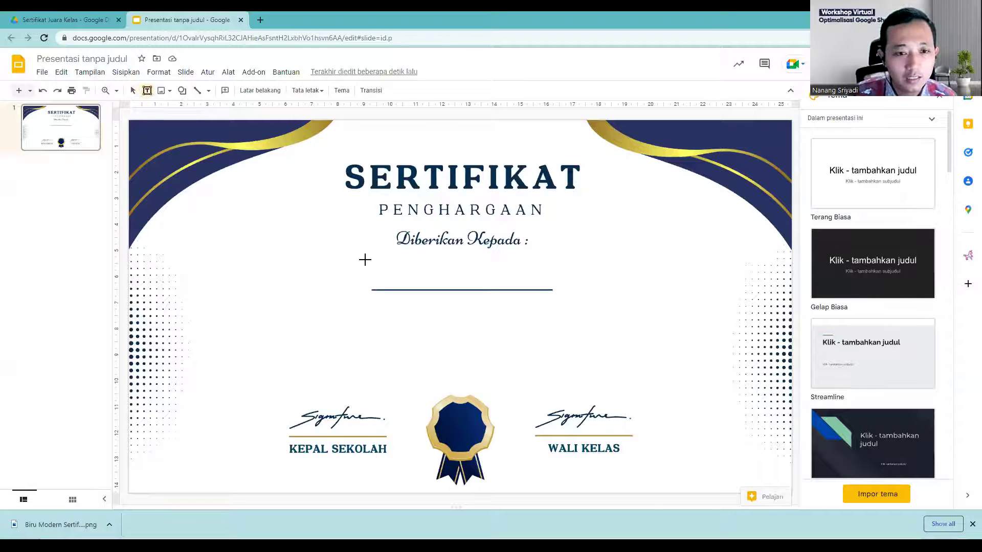
left_click_drag(360, 244, 550, 281)
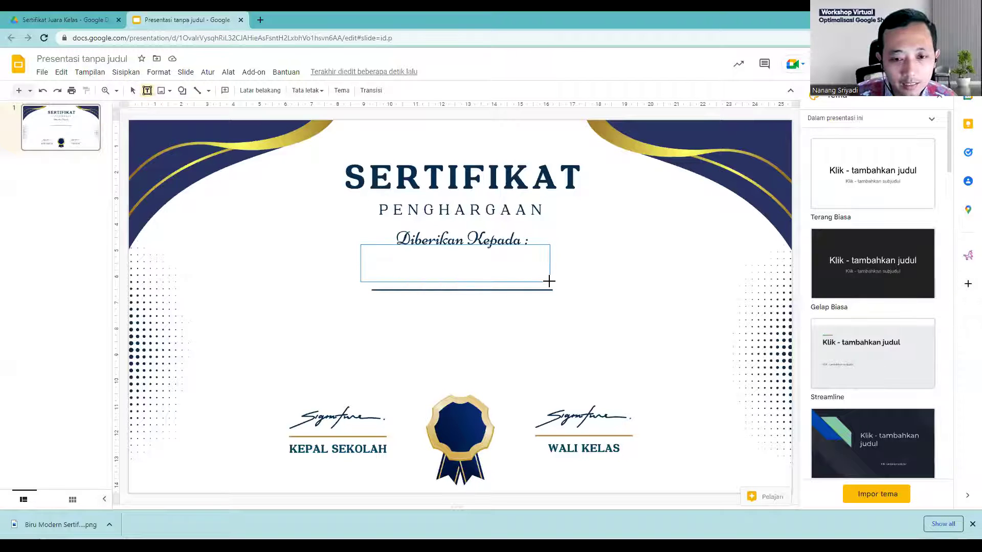
left_click_drag(453, 245, 471, 255)
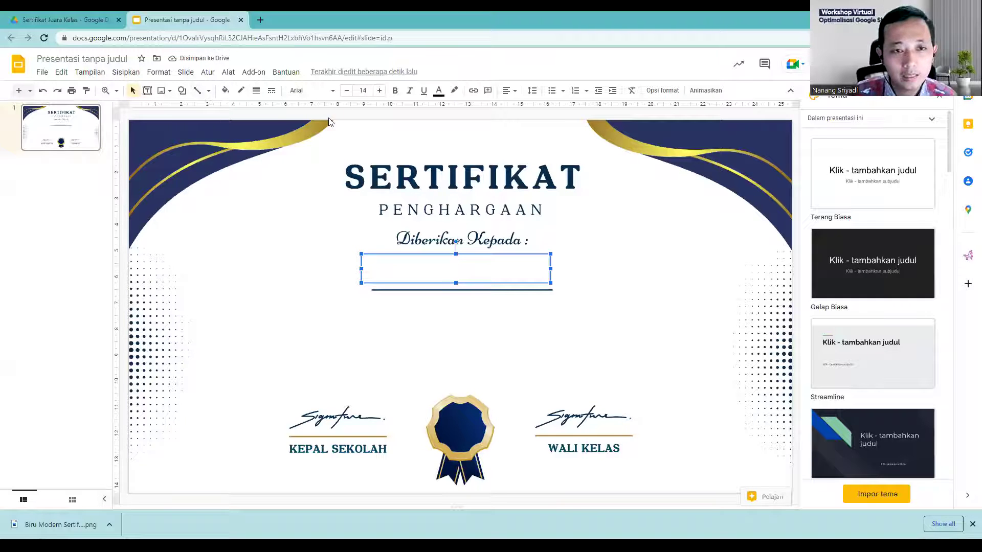
left_click(375, 264)
type("<<")
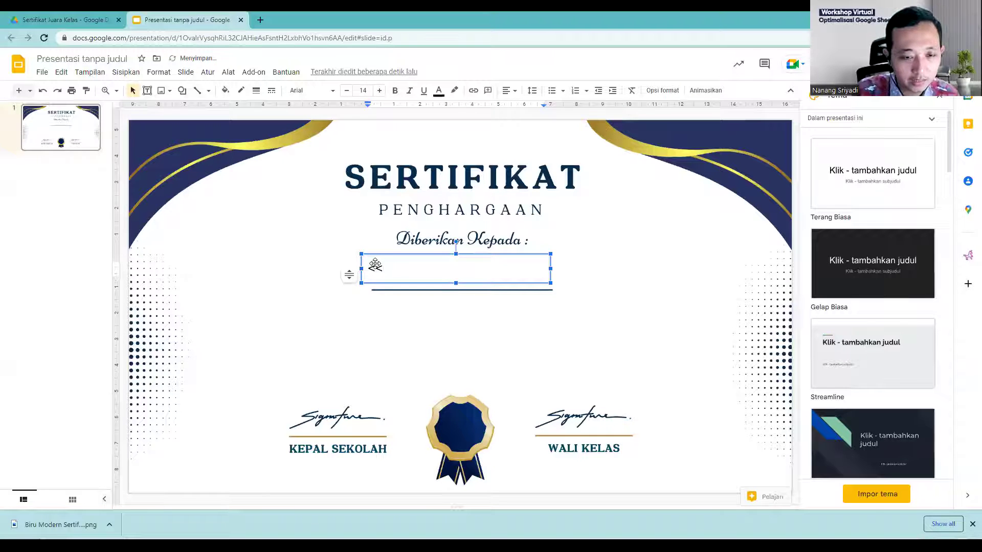
type("NAMA>>")
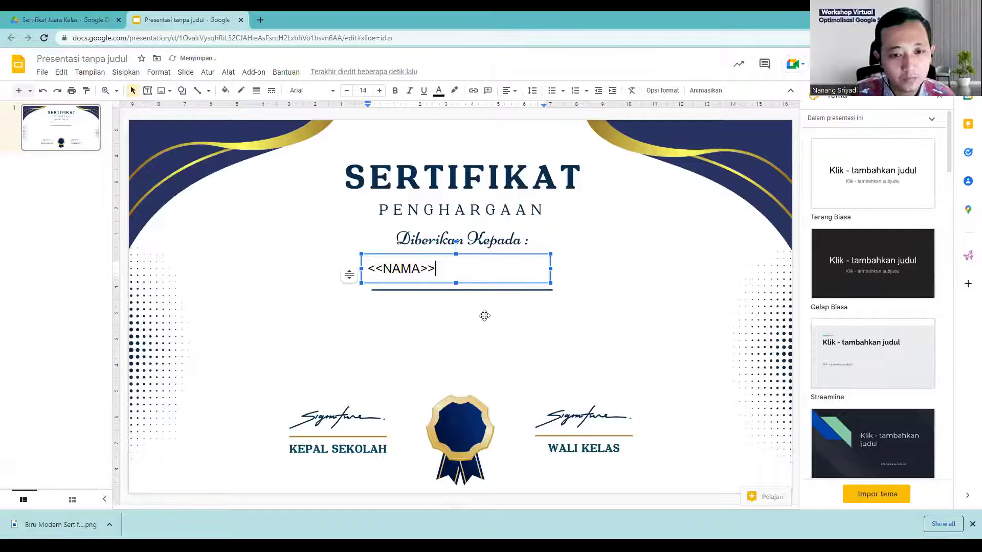
Step: Format the <<NAMA>> text as bold Calibri at size 18 and centre it in its box
triple_click(418, 267)
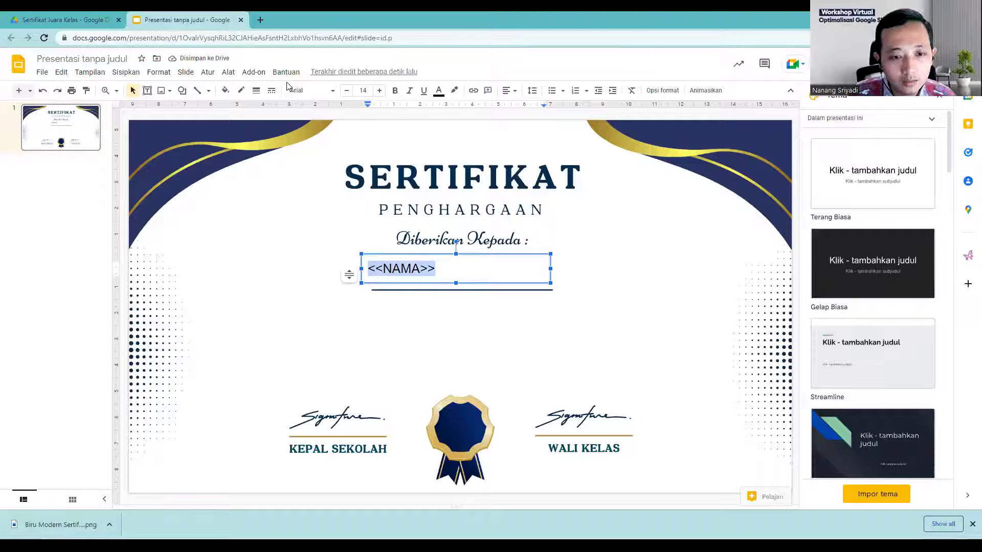
left_click(395, 90)
left_click(379, 91)
left_click(379, 91)
left_click(379, 90)
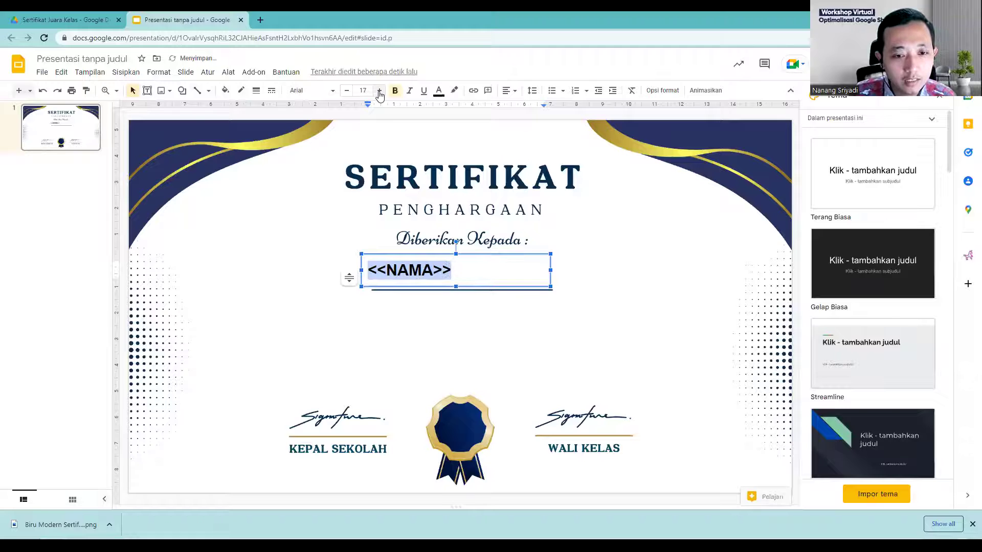
left_click(379, 91)
left_click(329, 91)
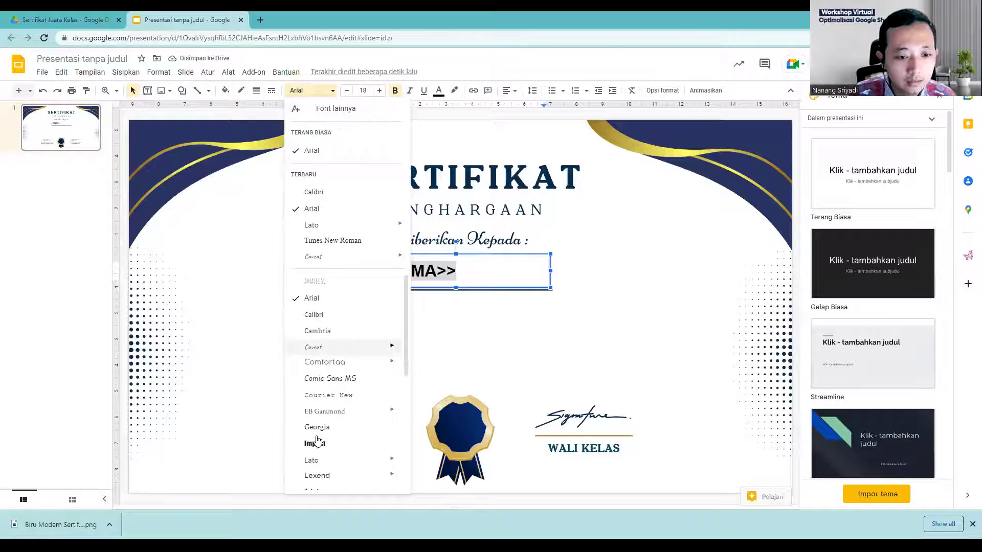
left_click(349, 315)
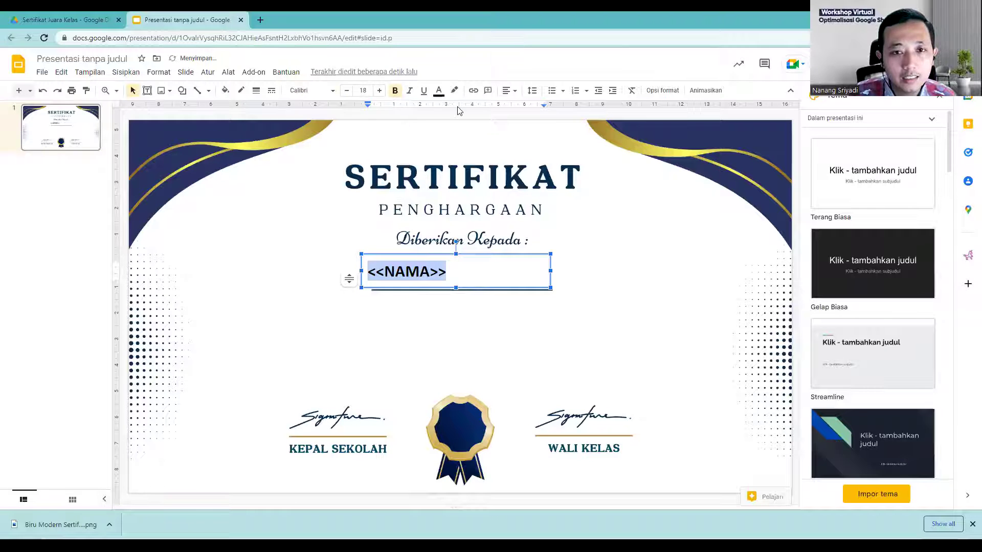
left_click(513, 92)
left_click(523, 109)
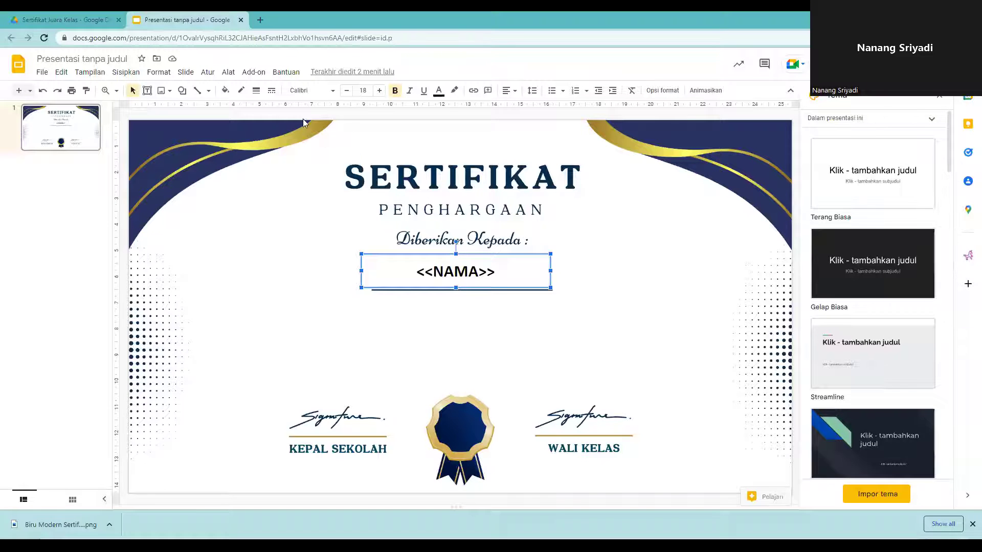
Step: Add a wide text box below the name line with the text "Sebagai <<JUARA>> Kelas <<KELAS>>"
left_click(147, 90)
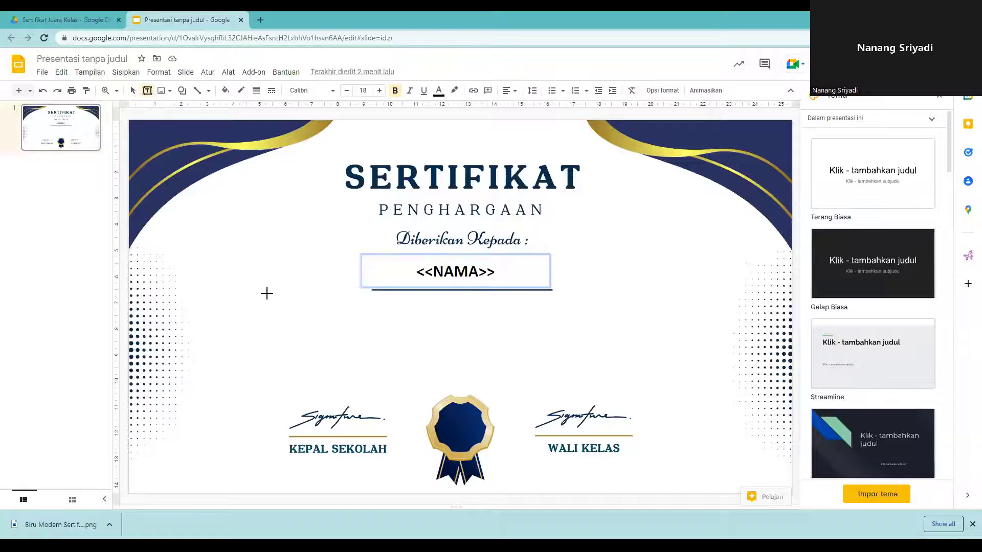
left_click_drag(221, 306, 627, 343)
left_click_drag(710, 346, 721, 352)
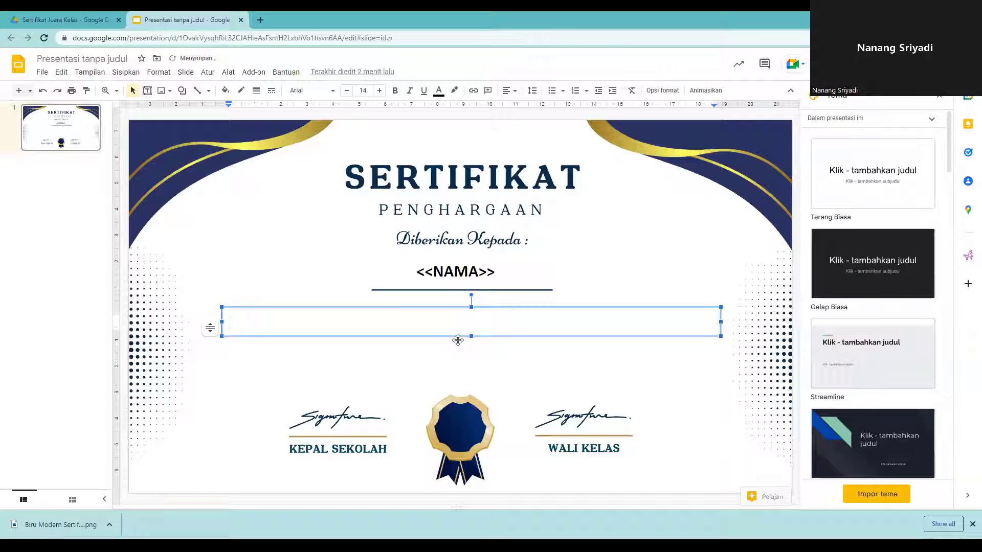
type("Seb")
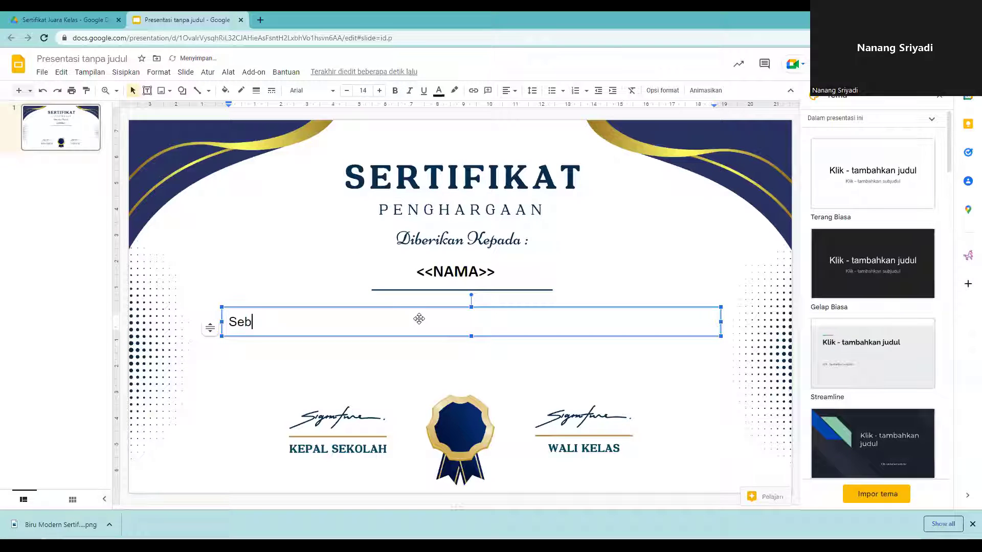
type("agai <<JUARA>>")
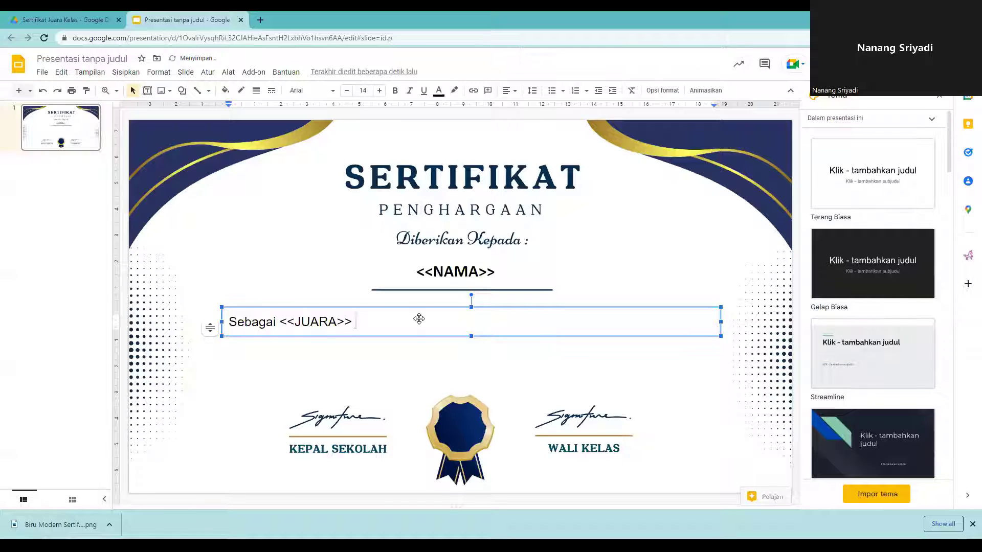
type(" Kelas <<KELAS>>")
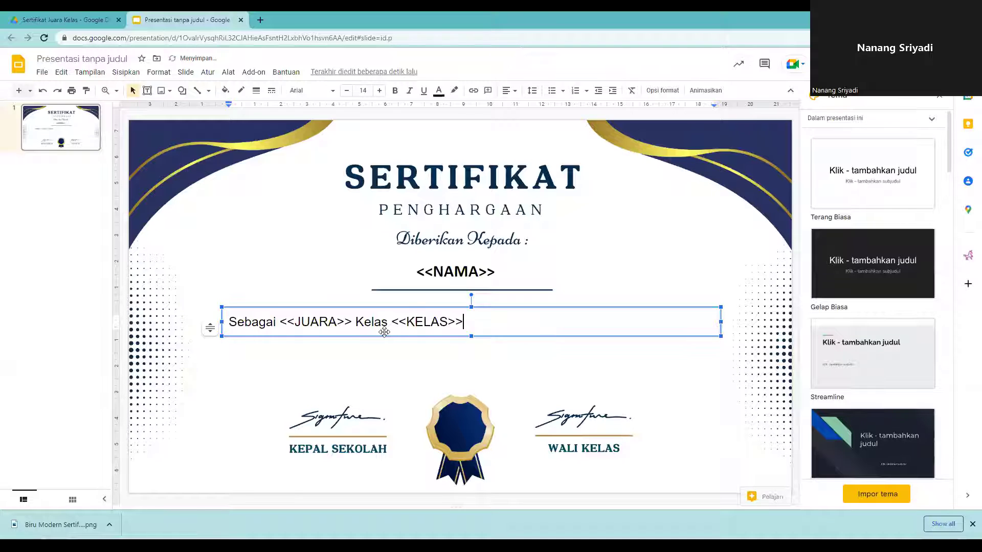
double_click(358, 322)
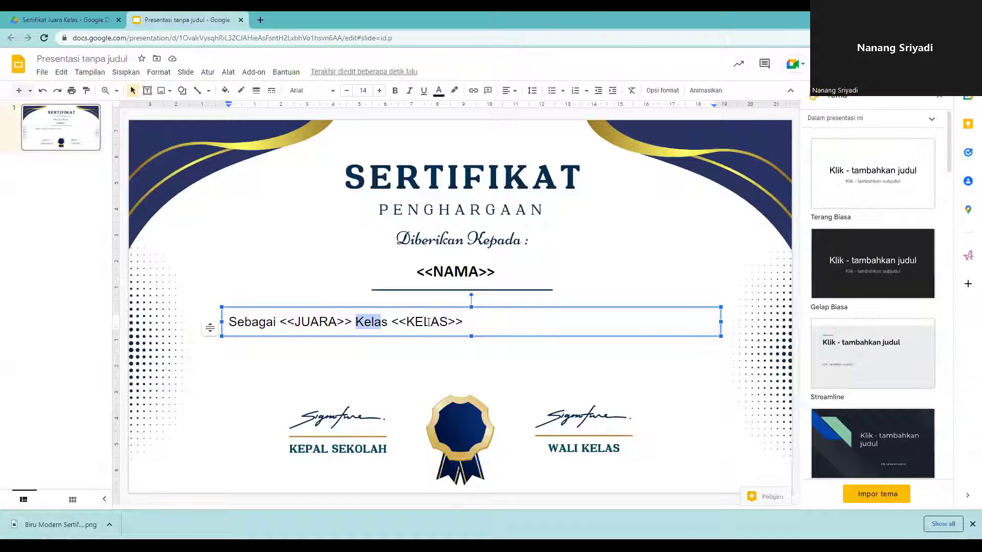
left_click(473, 322)
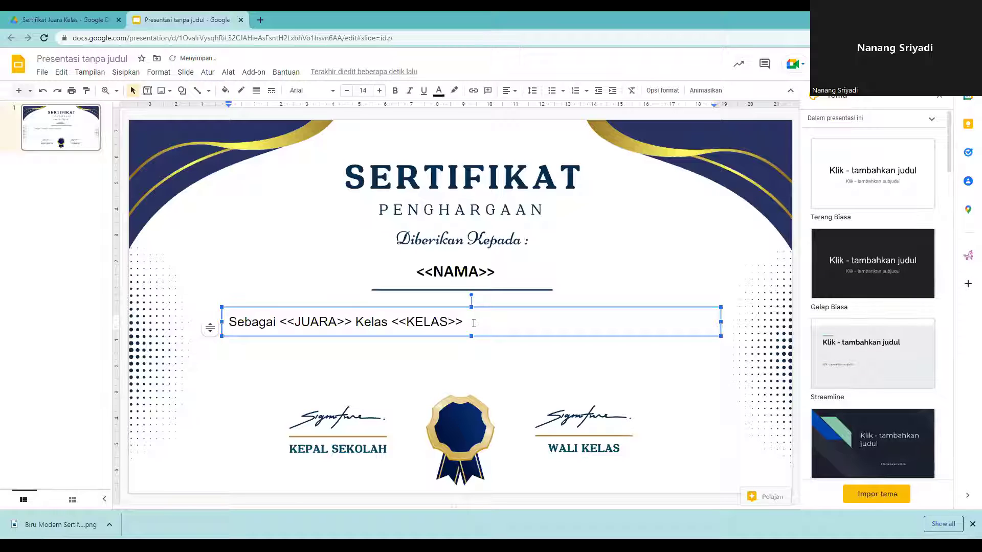
Step: Continue the sentence after <<KELAS>> with "dalam penerimaan laporan hasil belajar semester genap tahun pelajaran 2022/2023"
type("dalam penerimaan laporan hasil ")
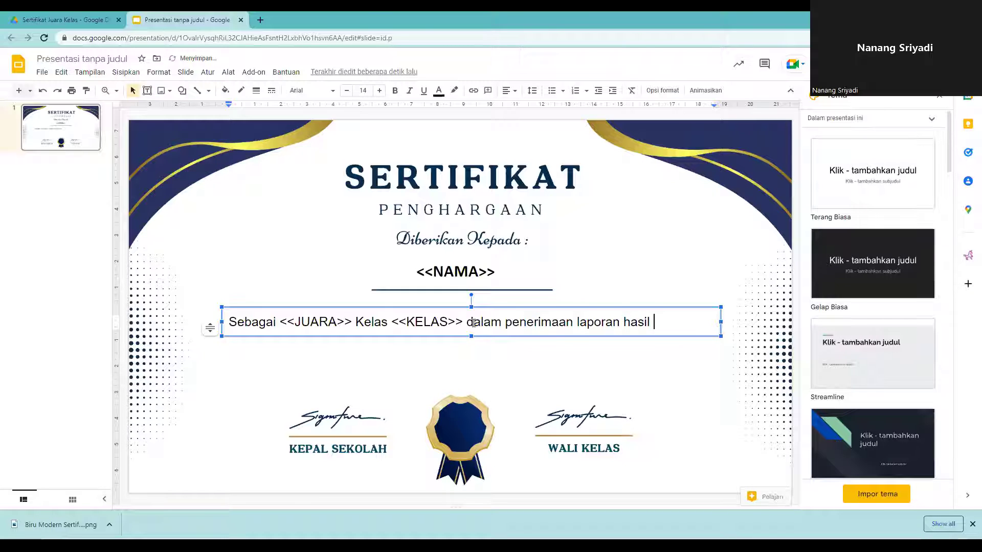
type("belajar ")
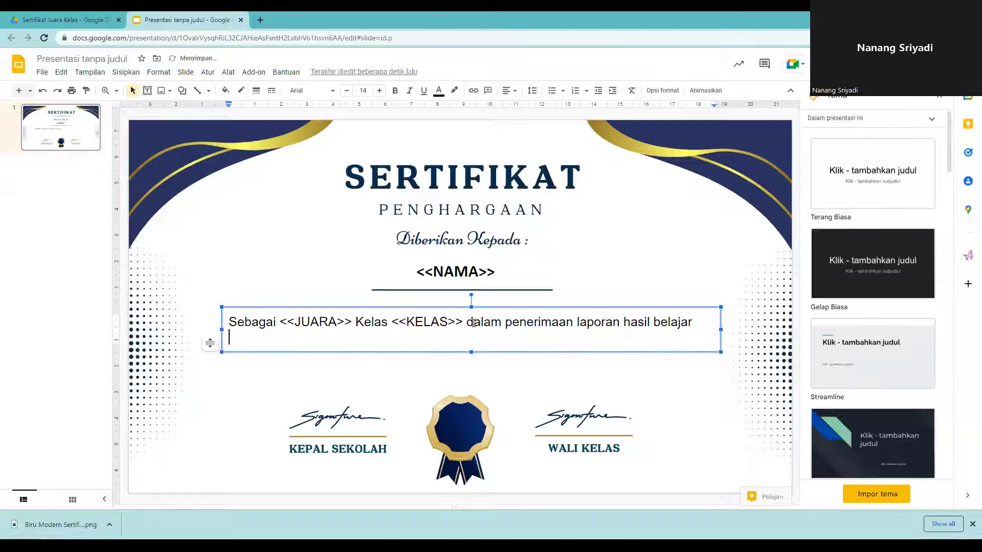
type("semester genap")
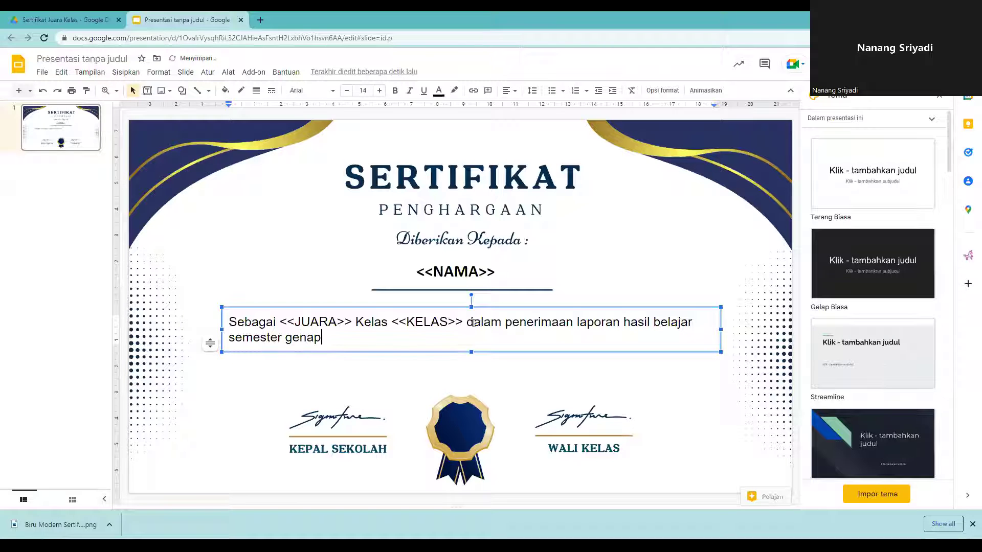
type(" tahun pelajaran 20")
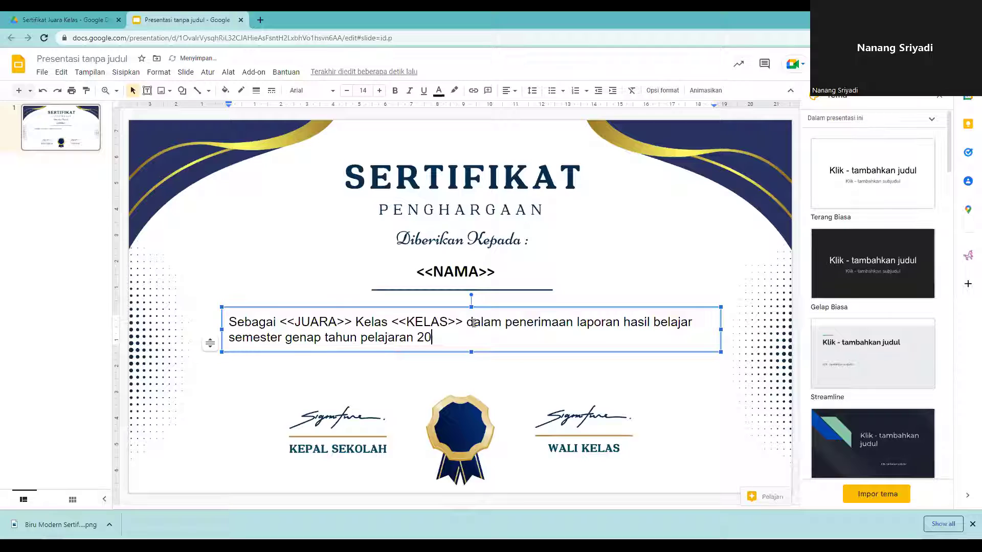
type("22/2023")
Step: Centre the whole sentence within its text box, keeping its regular weight
key("ctrl+a")
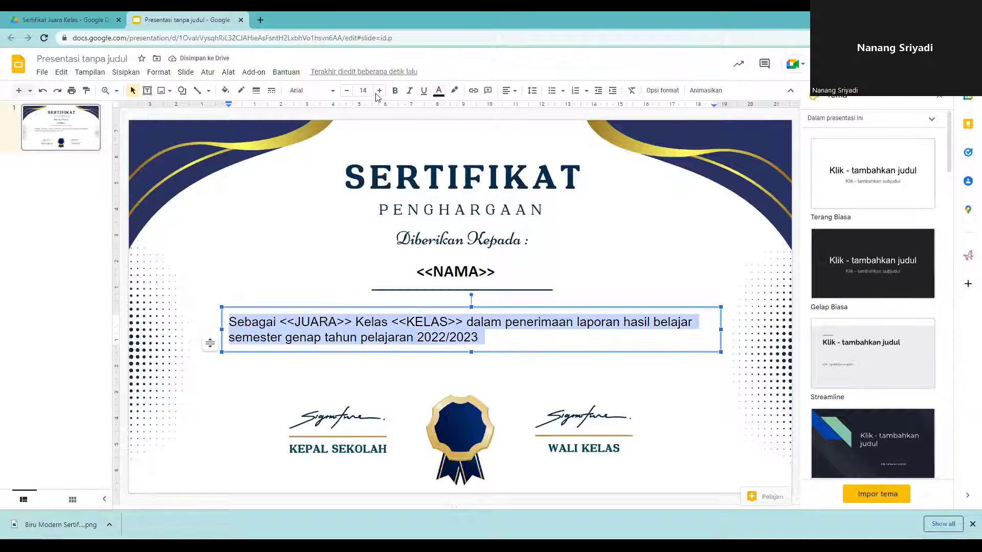
left_click(511, 101)
left_click(526, 114)
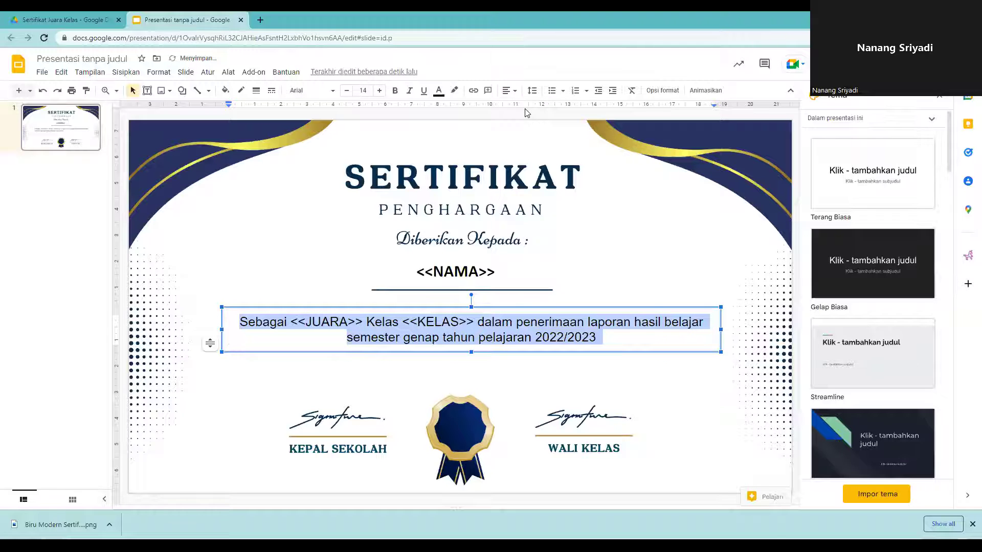
left_click(394, 91)
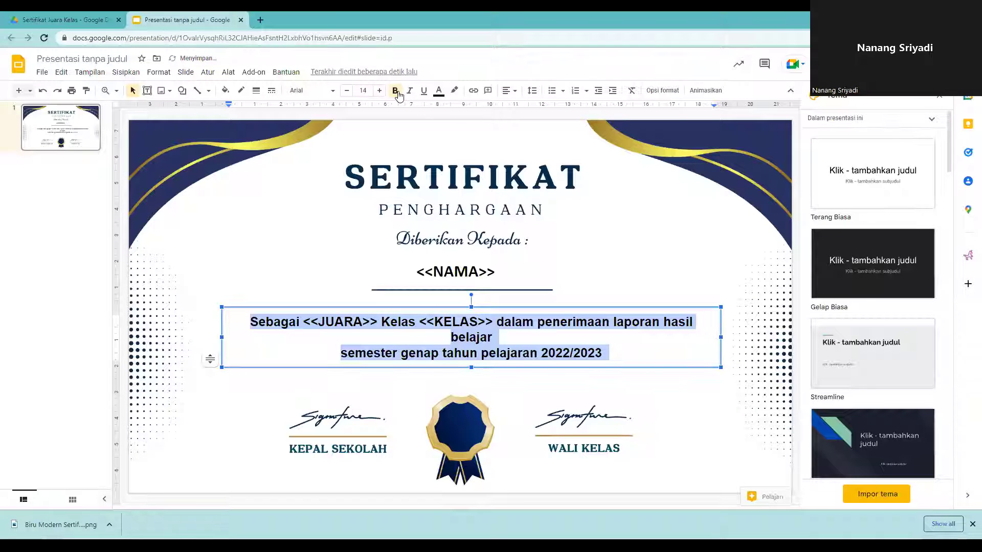
left_click(395, 91)
Step: Make only the <<JUARA>> and <<KELAS>> placeholders in the sentence bold
left_click(307, 323)
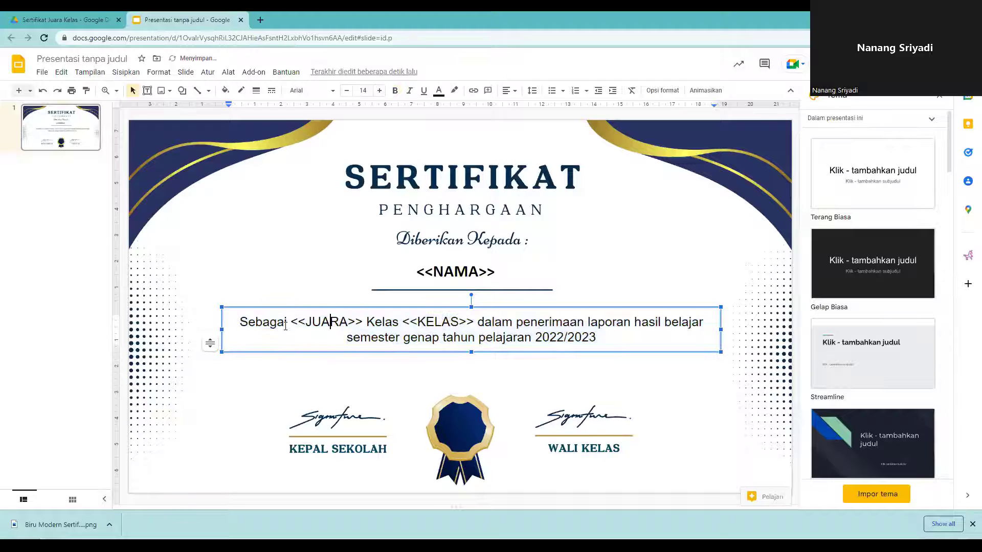
left_click_drag(290, 323, 363, 322)
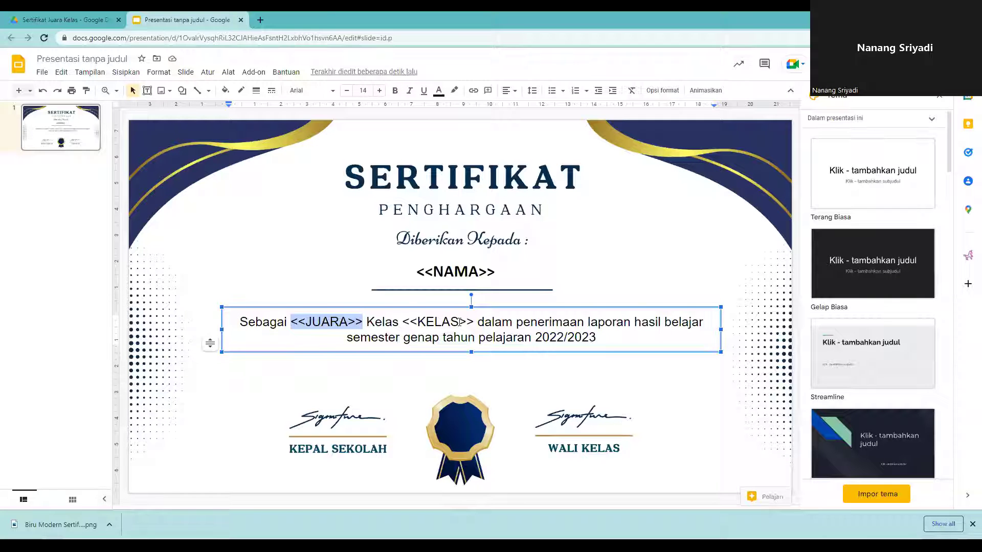
left_click_drag(469, 322, 403, 323)
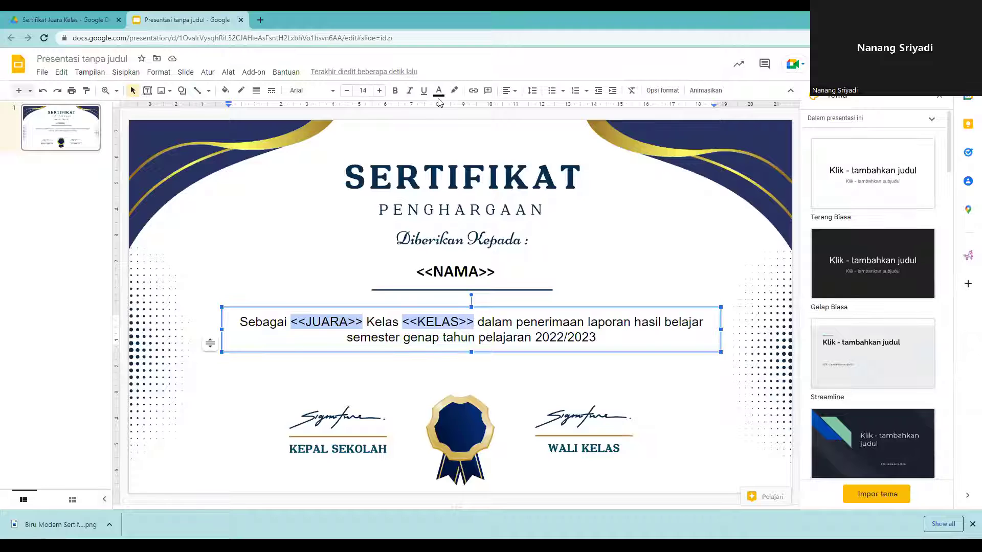
left_click(395, 91)
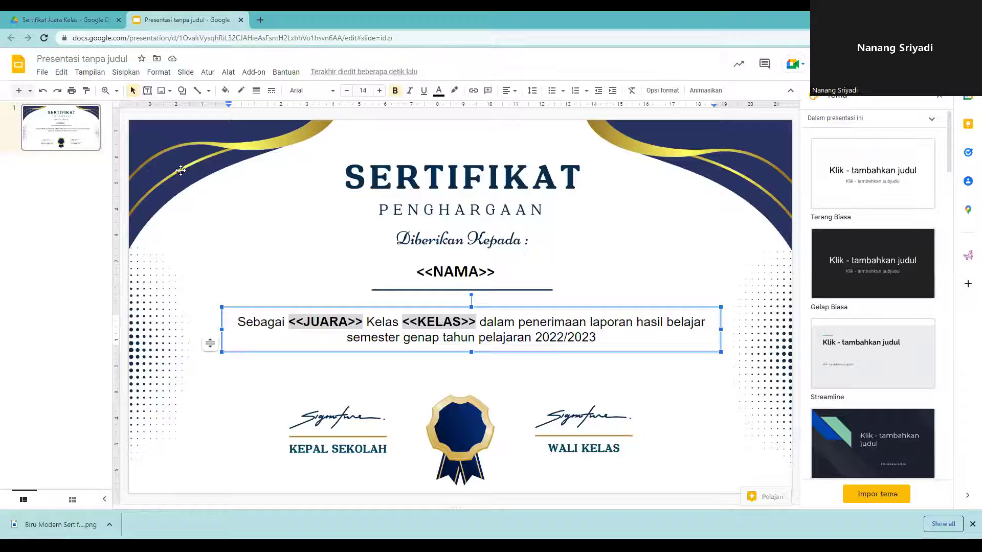
Step: Rename the untitled presentation as "sertifikat juara kelas"
left_click(69, 18)
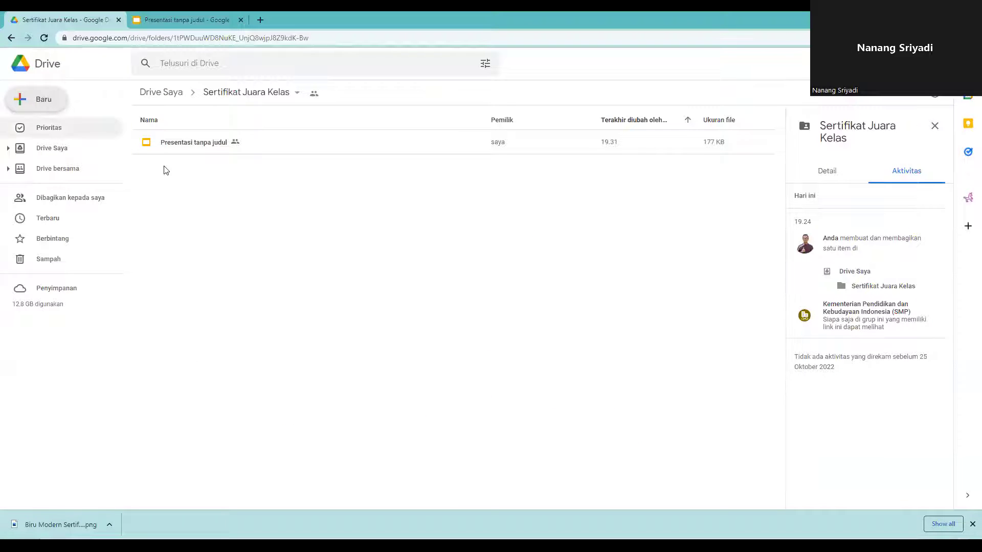
left_click(180, 20)
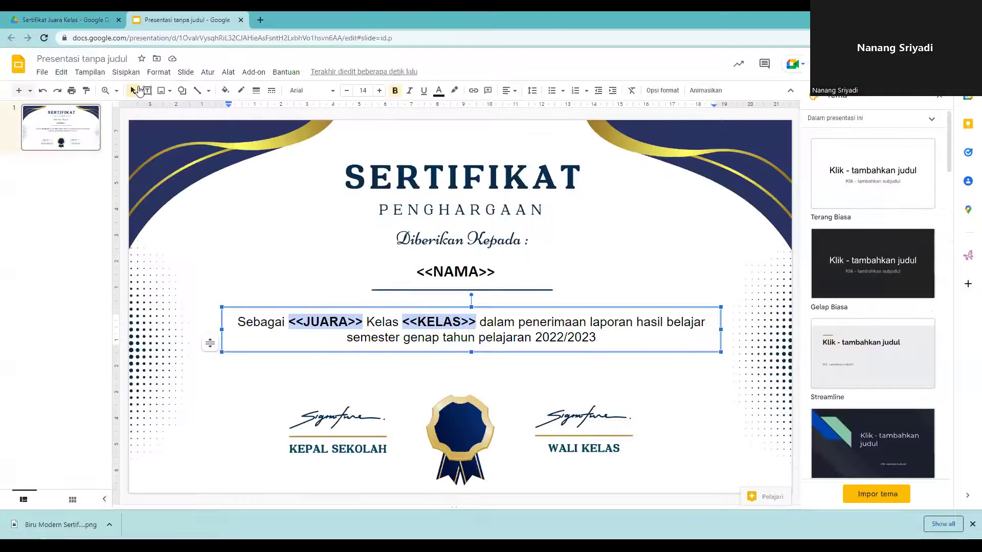
left_click(88, 59)
type("S")
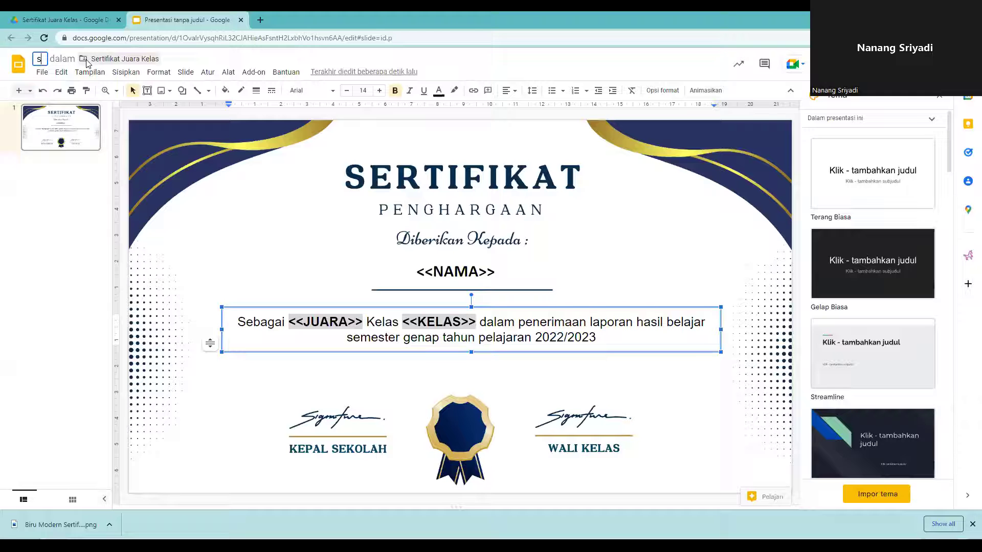
type("ertifikat juara kelas")
key("Return")
Step: Switch to Google Drive, refresh the Sertifikat Juara Kelas folder and create a new Google spreadsheet shared in it
key("ctrl+Tab")
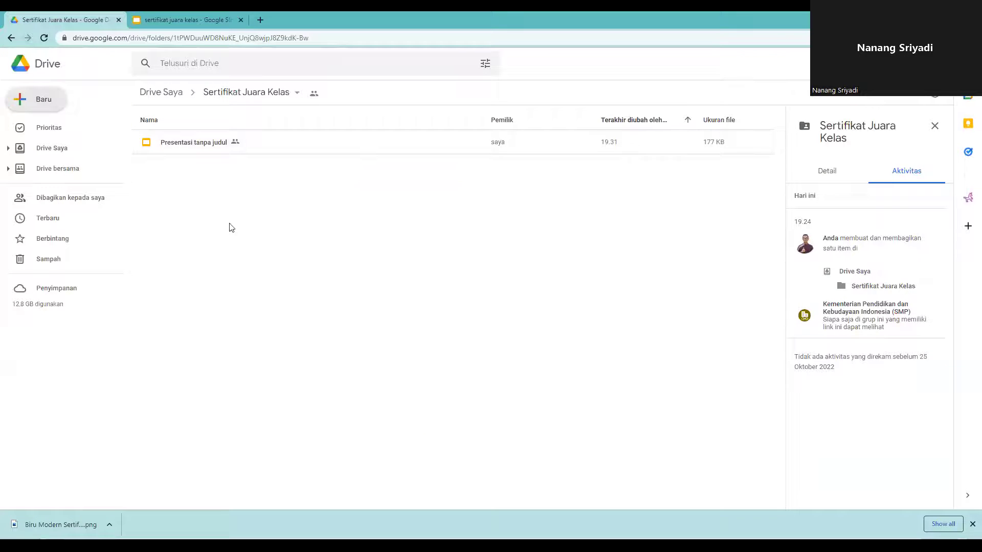
left_click(44, 38)
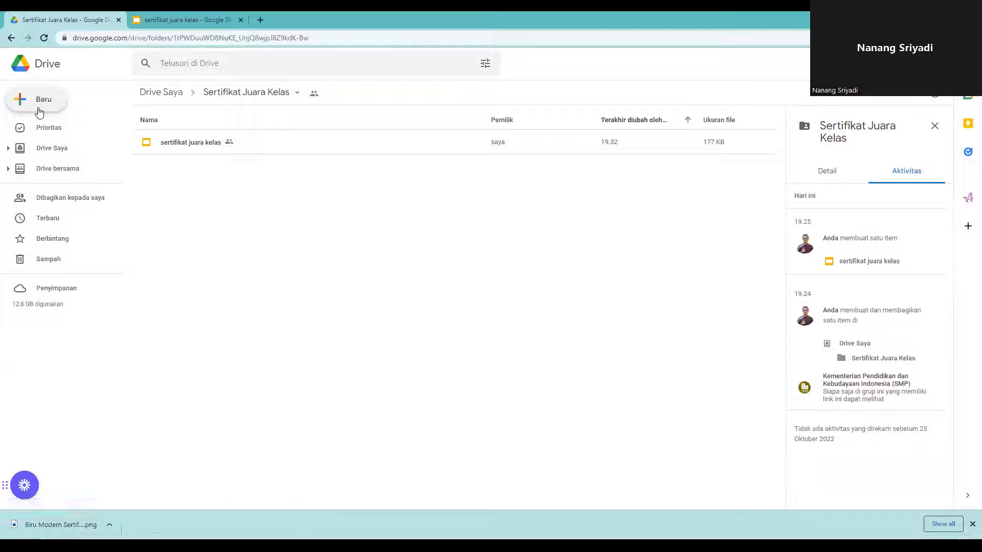
left_click(40, 110)
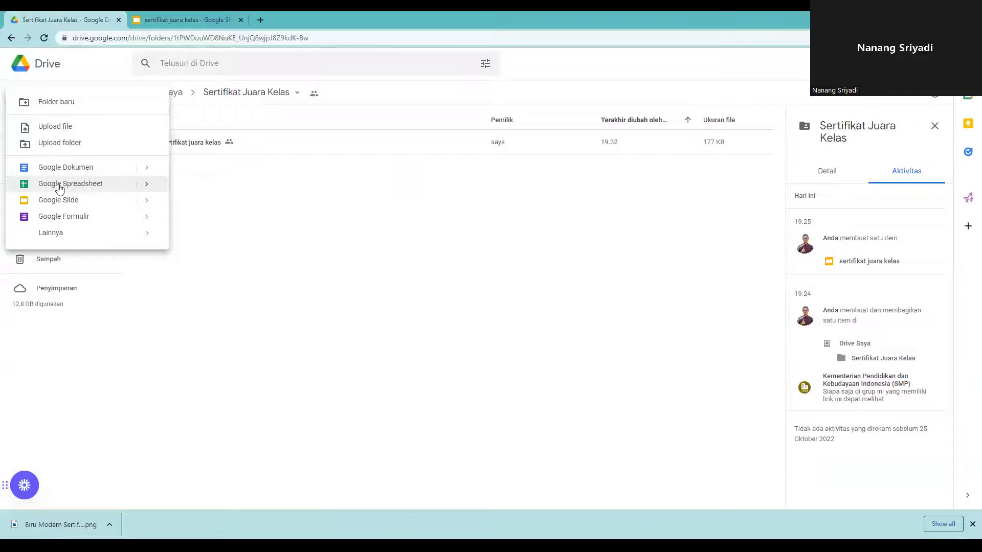
left_click(60, 185)
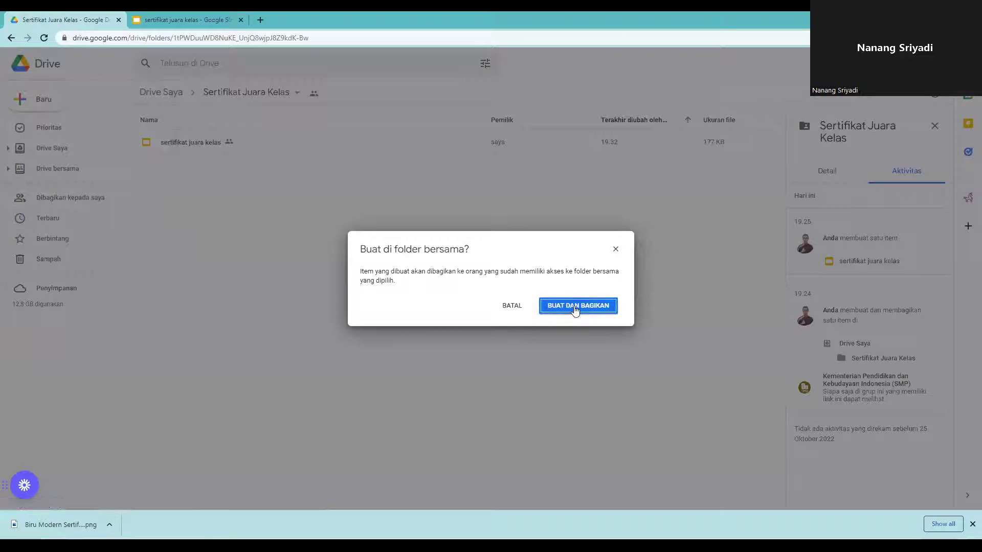
left_click(575, 308)
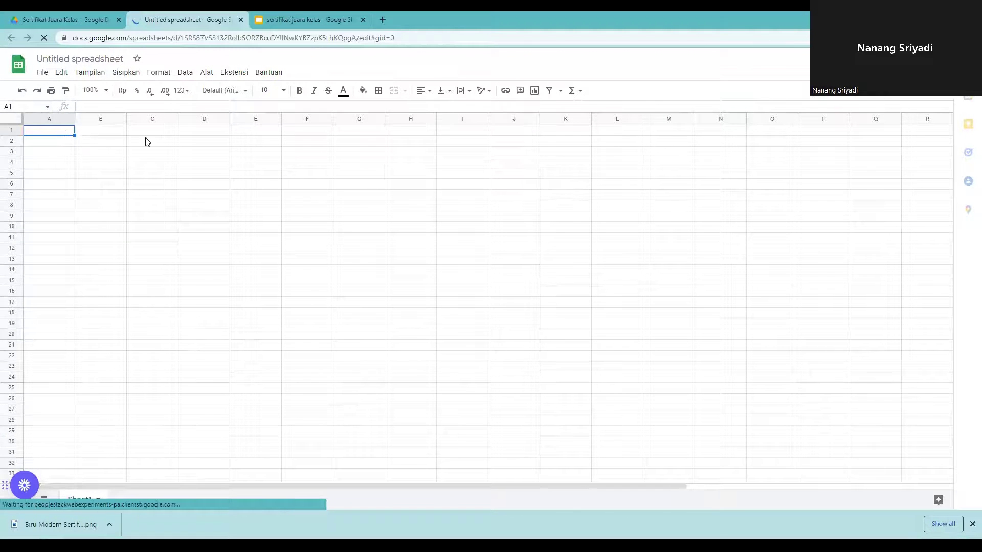
Step: Enter the placeholder names NAMA, JUARA and KELAS as headers in A1:C1 of the new spreadsheet, and widen column A to about double
left_click(292, 20)
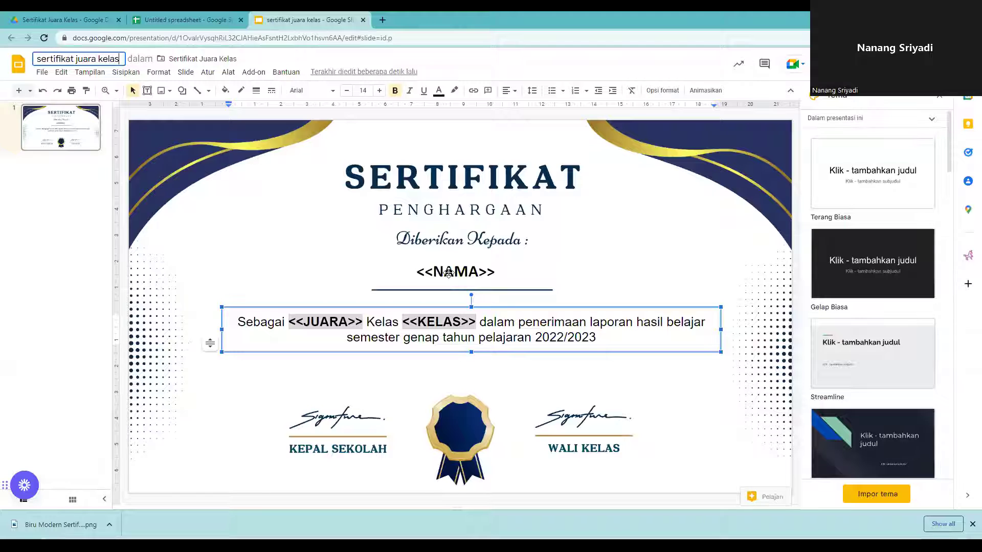
left_click(171, 20)
type("NAM")
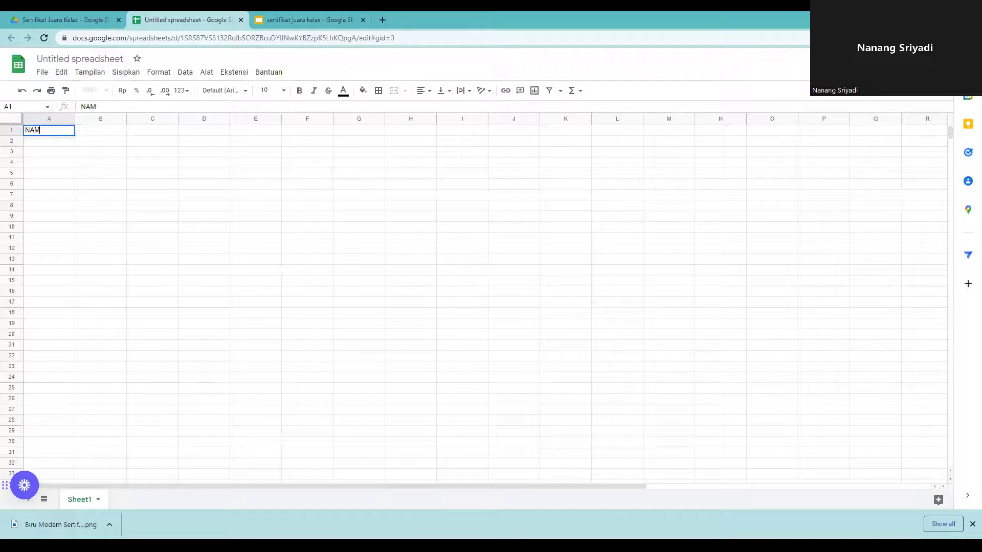
type("A")
key("Tab")
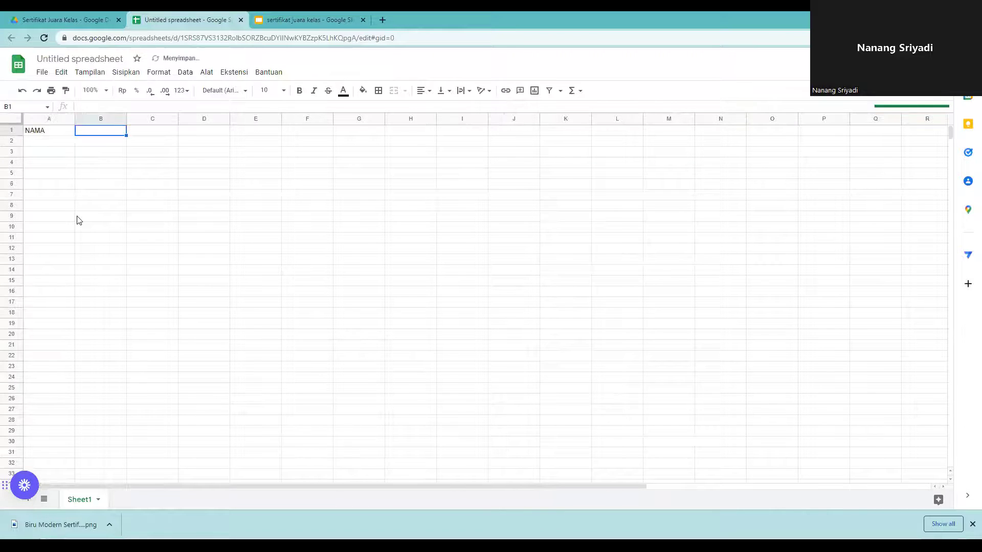
type("J")
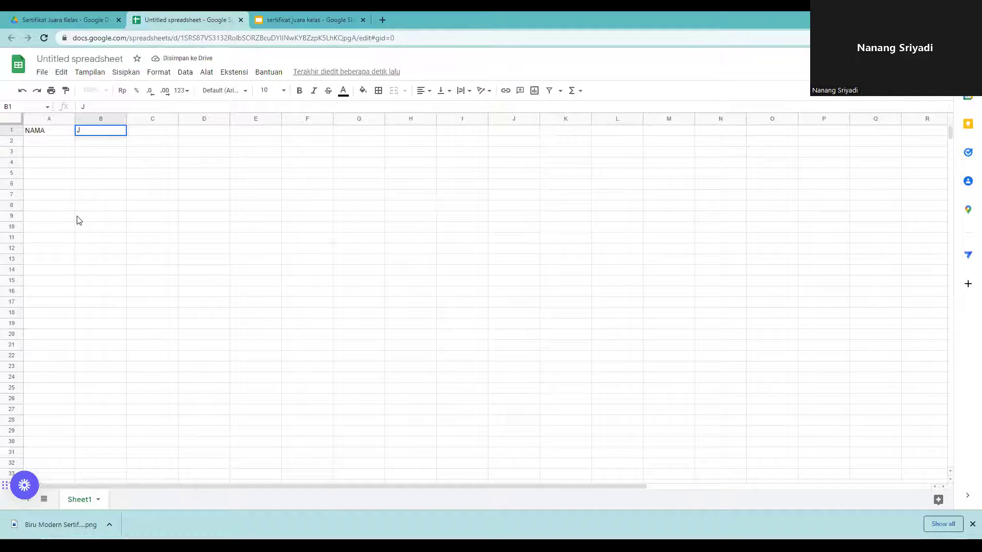
type("UARA")
key("Tab")
type("KELAS")
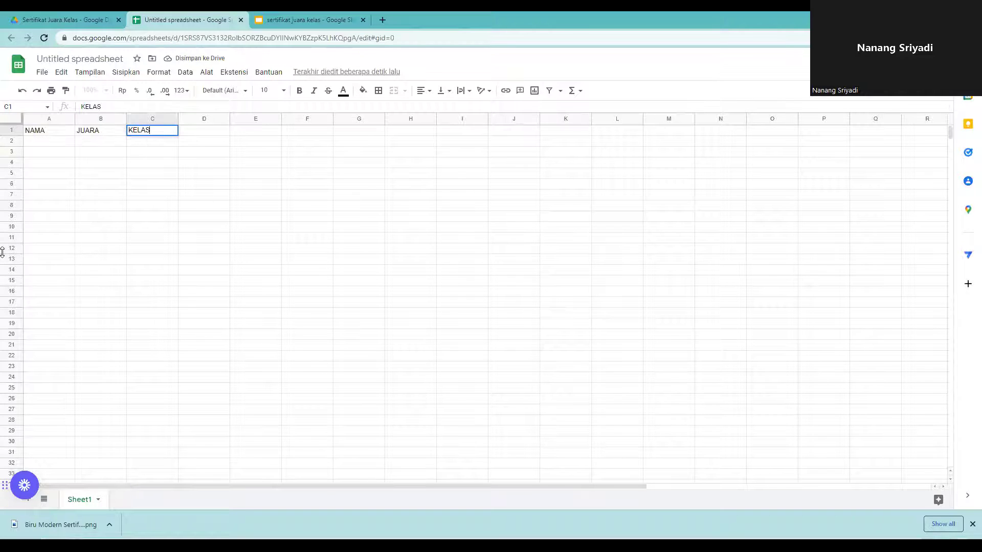
left_click_drag(77, 119, 130, 122)
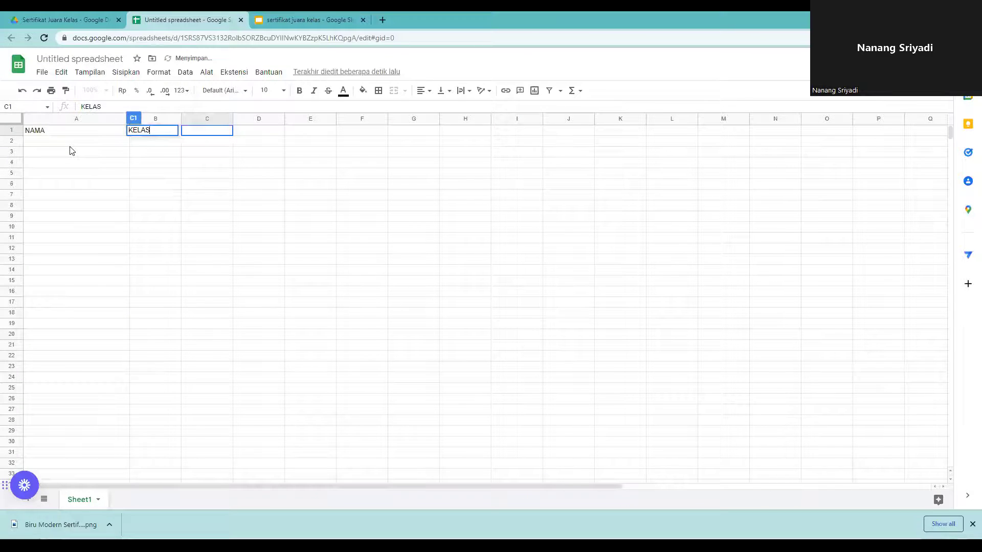
key("Return")
Step: Fill A2:A6 under NAMA with five students' names and move to cell B2 in the JUARA column
type("AHMAD MUZAKI")
key("Return")
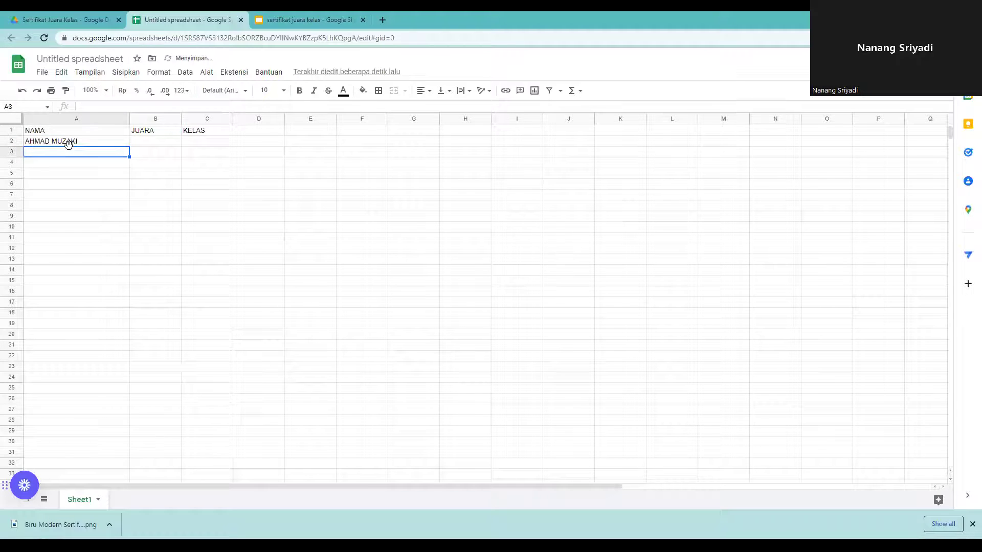
type("BA")
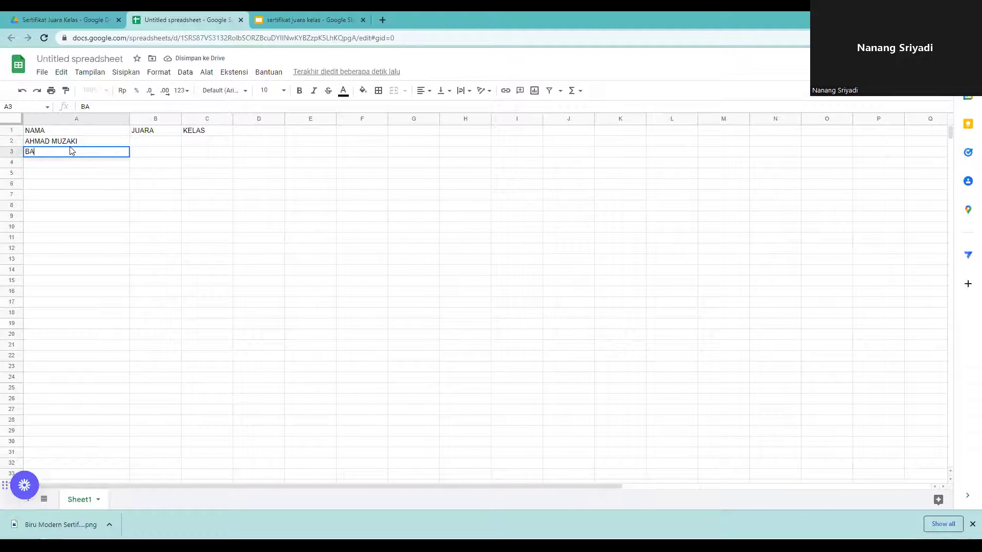
type("DRIAH")
key("Return")
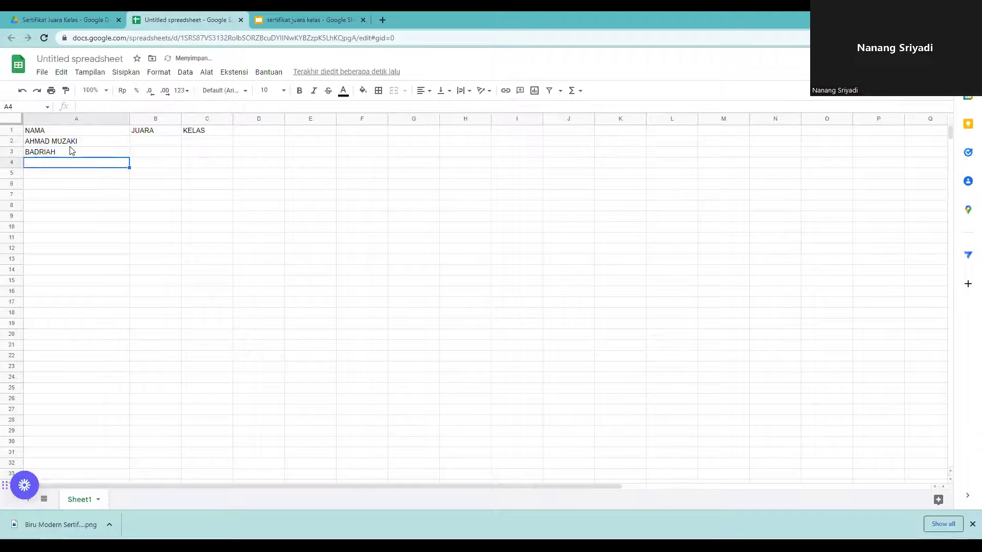
type("CLARA SAPUTRI")
key("Return")
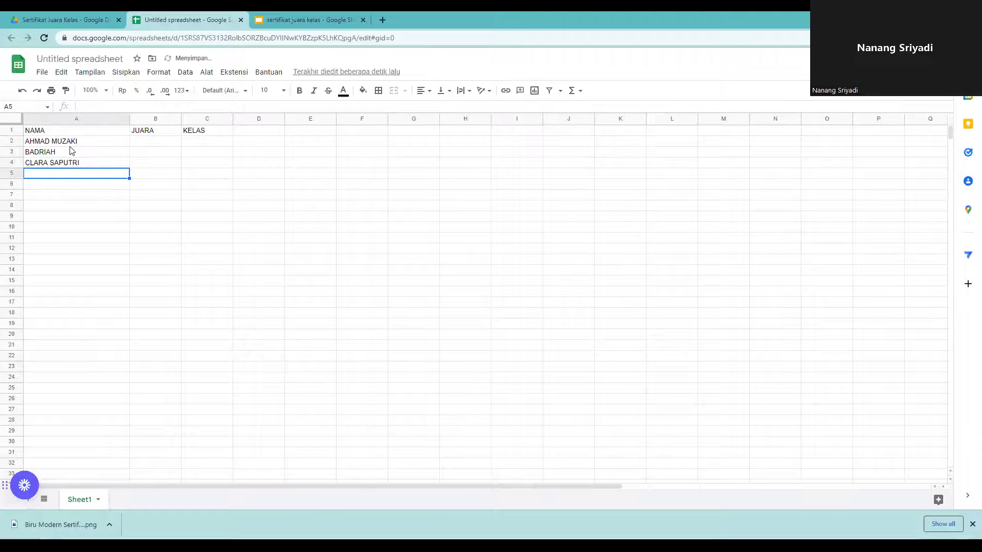
type("DANI SAPUTRA")
key("Return")
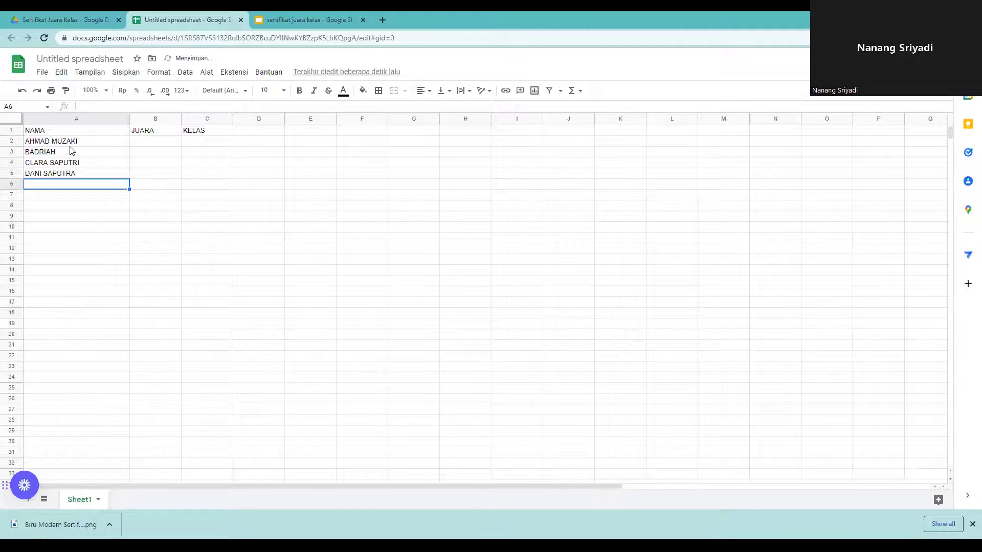
type("ELSA FITRIANI")
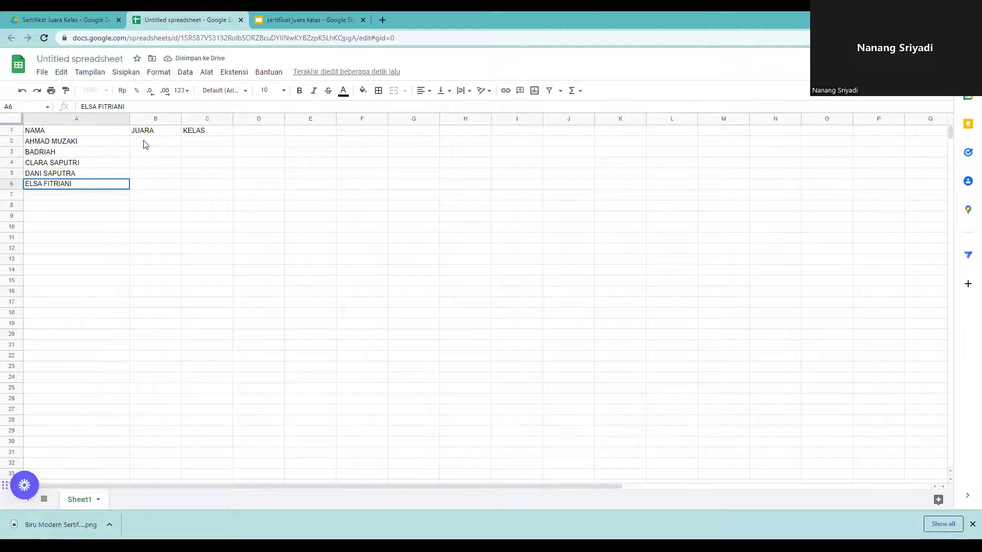
key("Right")
key("Up")
key("Up")
key("Up")
key("Up")
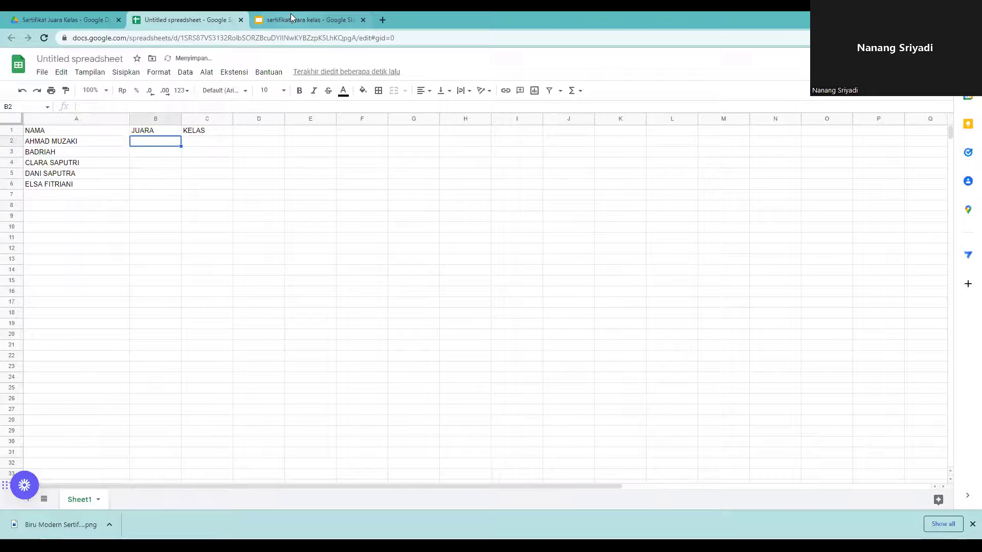
Step: Switch to the certificate presentation and insert the word "juara" between "Sebagai" and <<JUARA>>
key("ctrl+Tab")
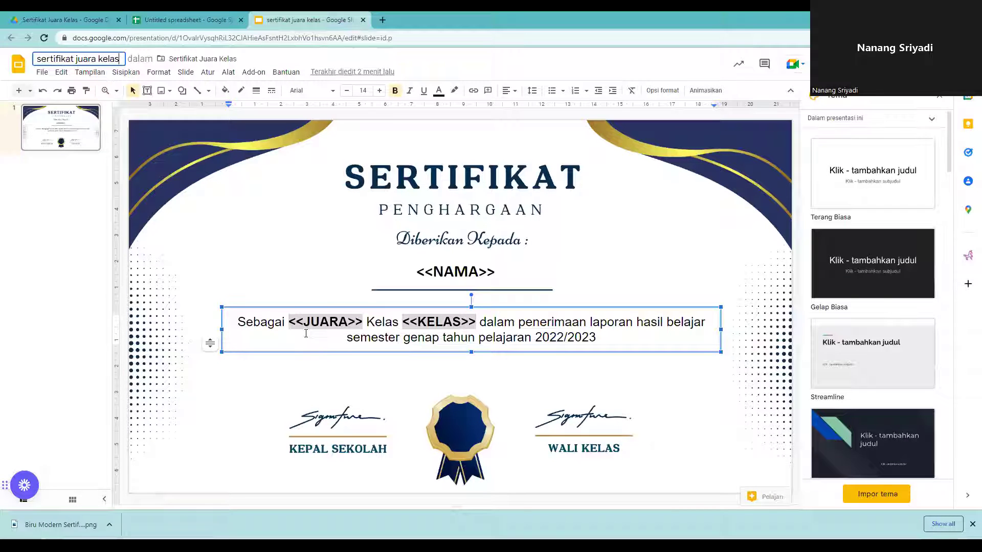
left_click(279, 331)
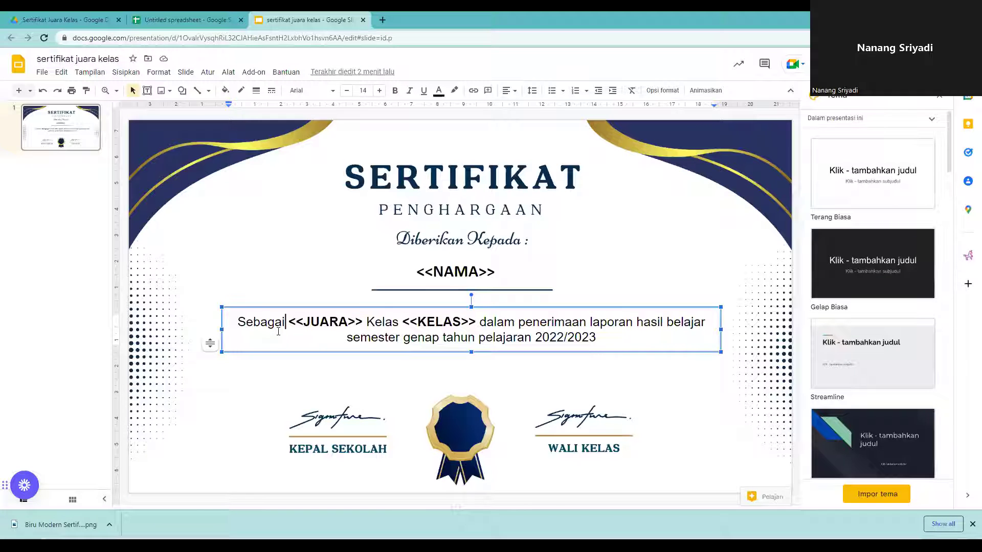
type("juara")
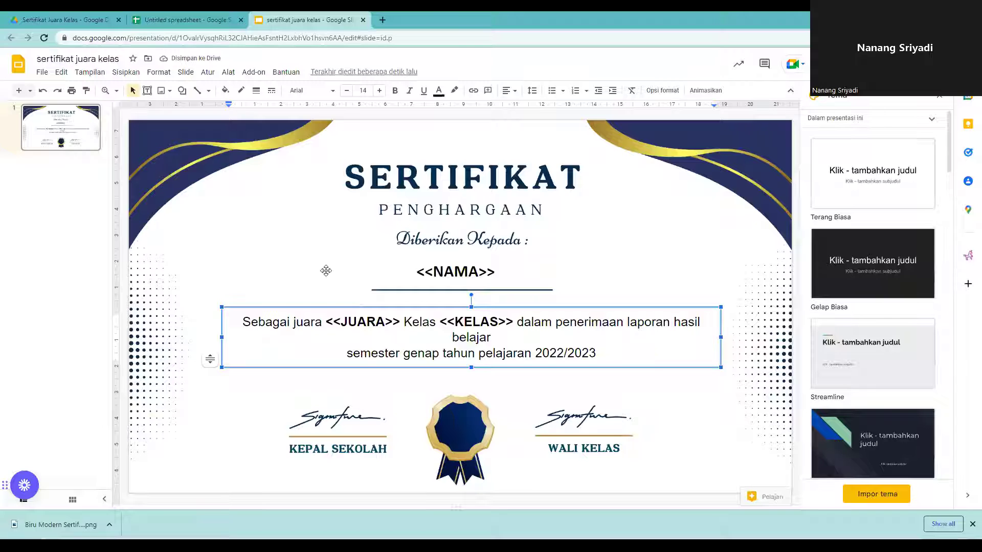
Step: Switch to the student spreadsheet and fill B2:B6 under JUARA with the ranks I, II, III, IV and V
left_click(204, 23)
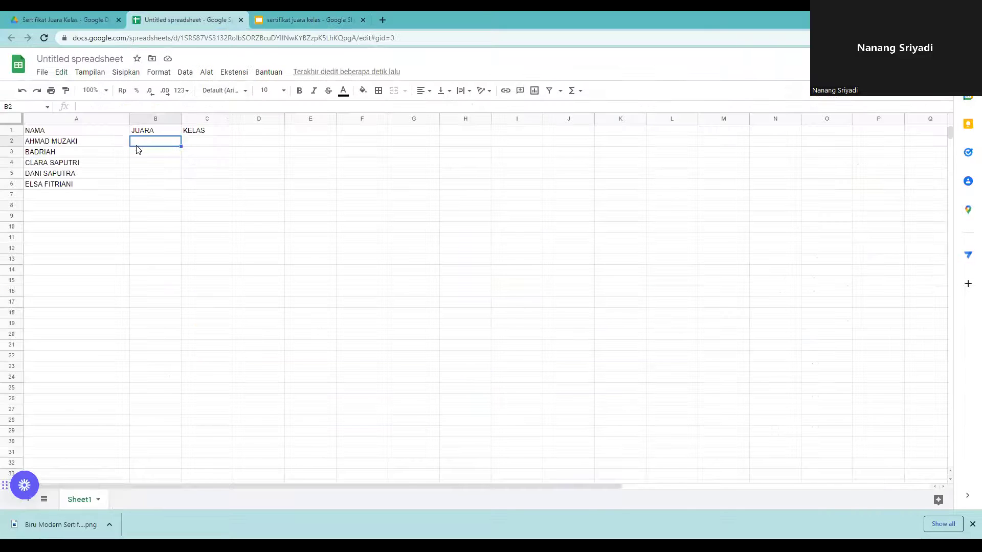
type("I")
key("Return")
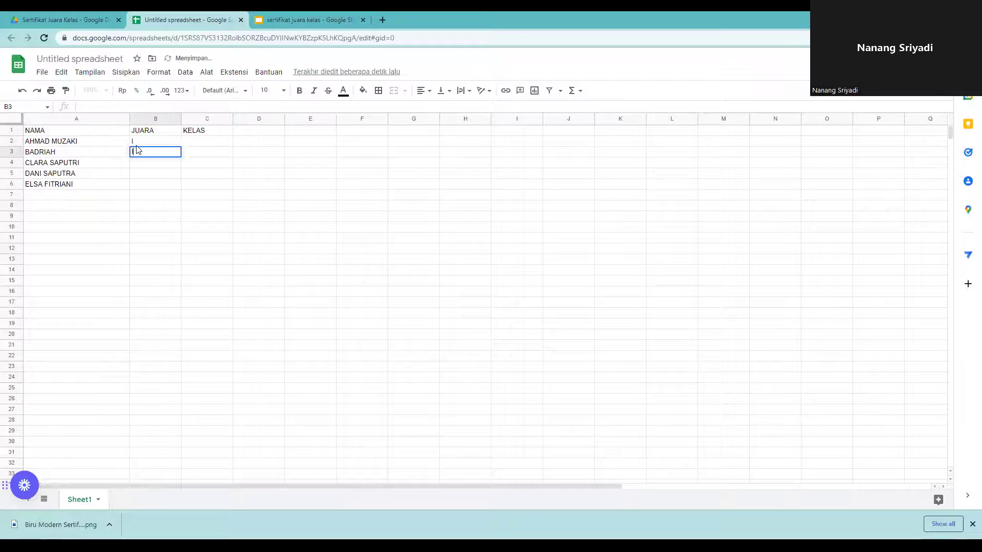
type("II")
key("Return")
type("III")
key("Return")
type("I")
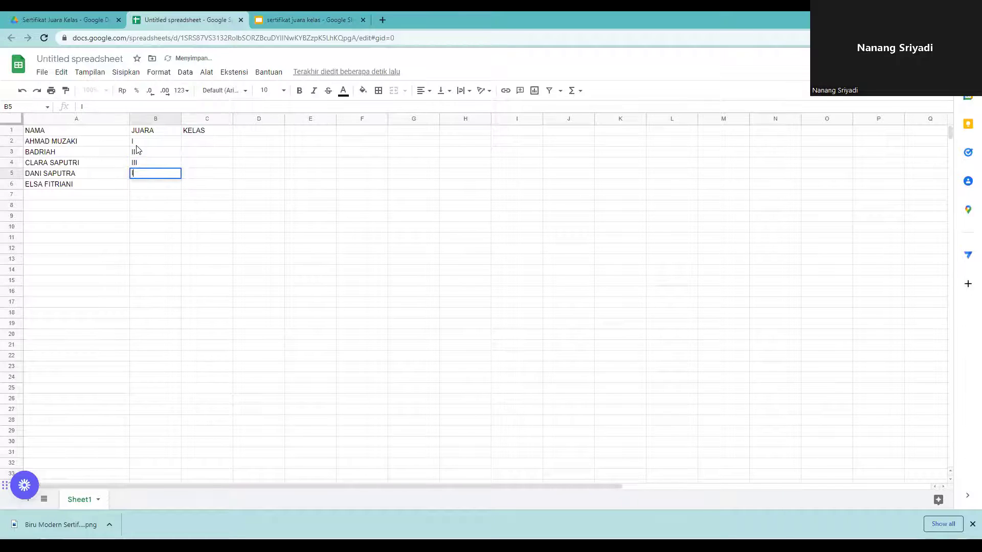
type("V")
key("Return")
type("V")
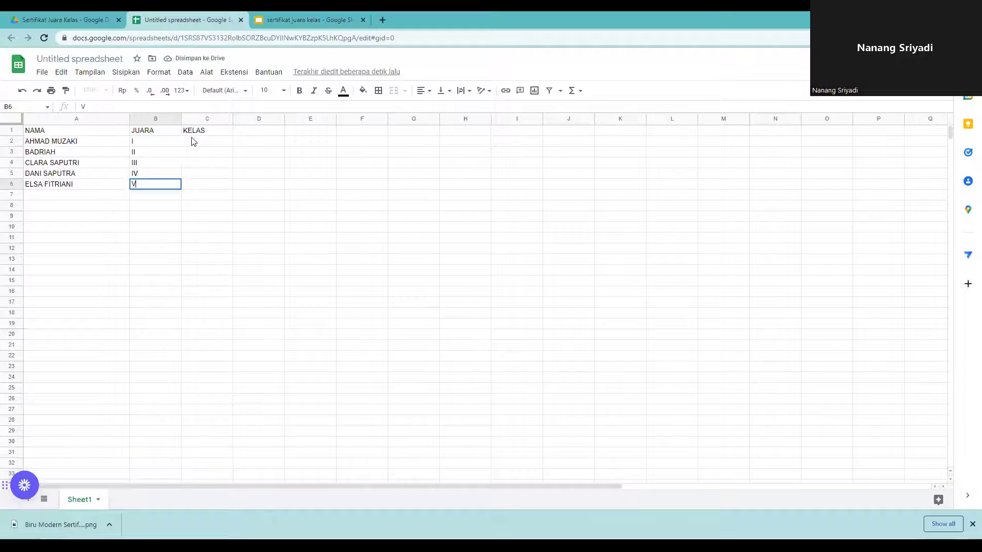
Step: Enter the class VIII A in C2 under KELAS and fill it down to C6
left_click(276, 19)
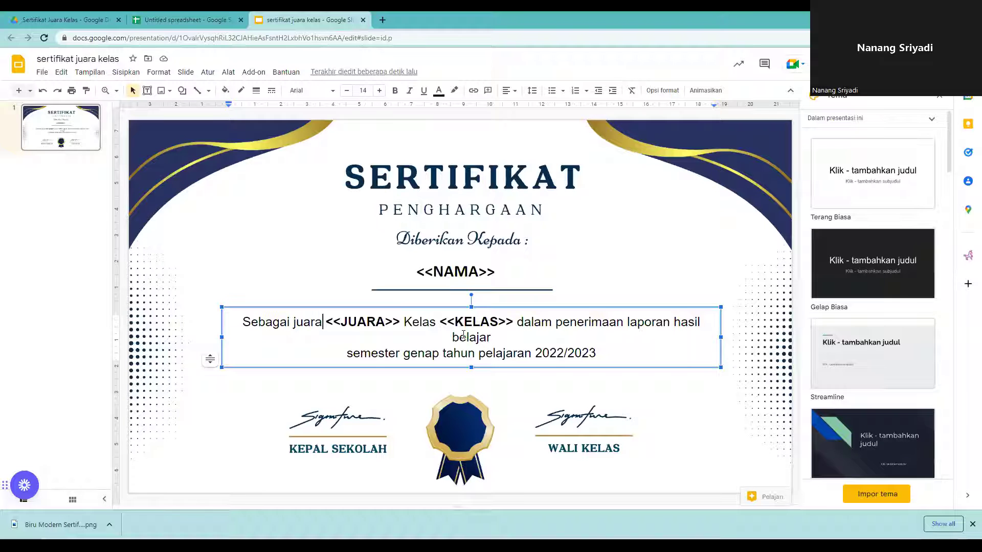
left_click(179, 20)
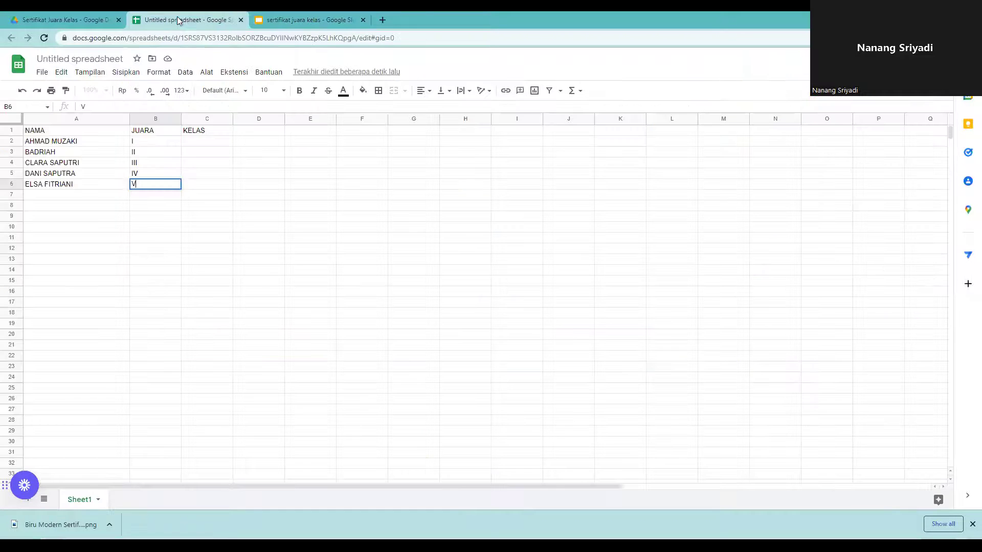
left_click(194, 147)
type("V")
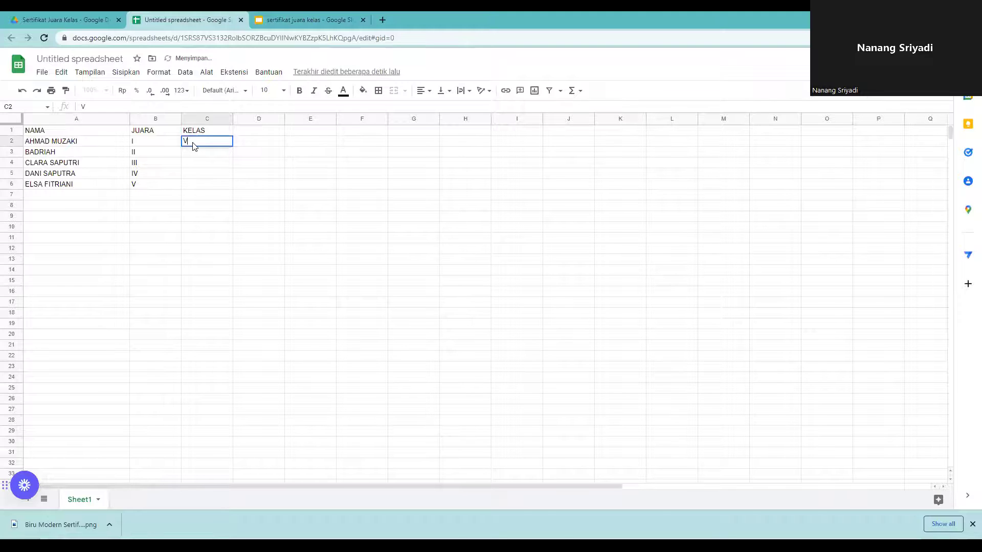
type("III A")
left_click_drag(231, 145, 228, 185)
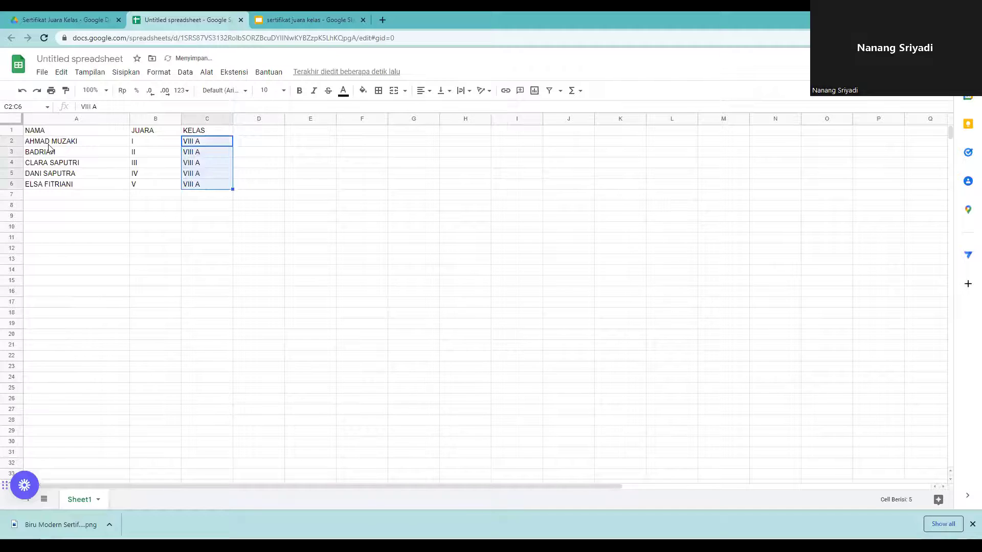
Step: Fill the header cells A1:C1 with yellow and compare them with the placeholders in the certificate presentation
left_click(84, 133)
left_click_drag(164, 148, 209, 132)
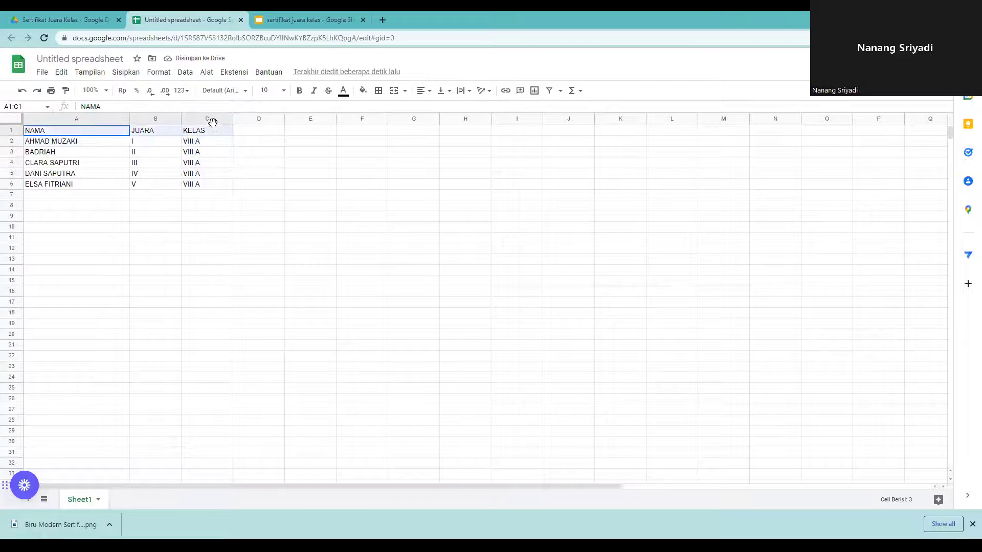
left_click(362, 90)
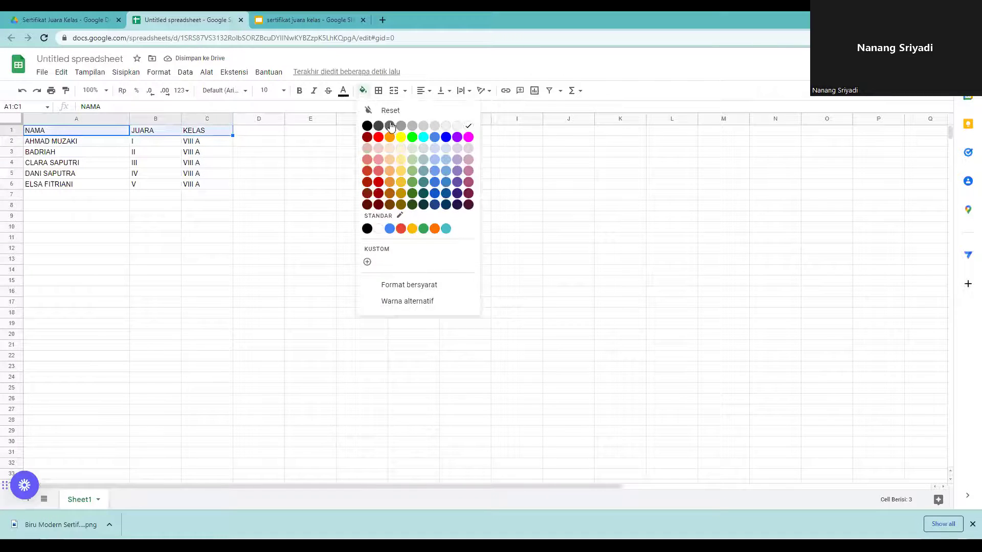
left_click(395, 142)
left_click(153, 231)
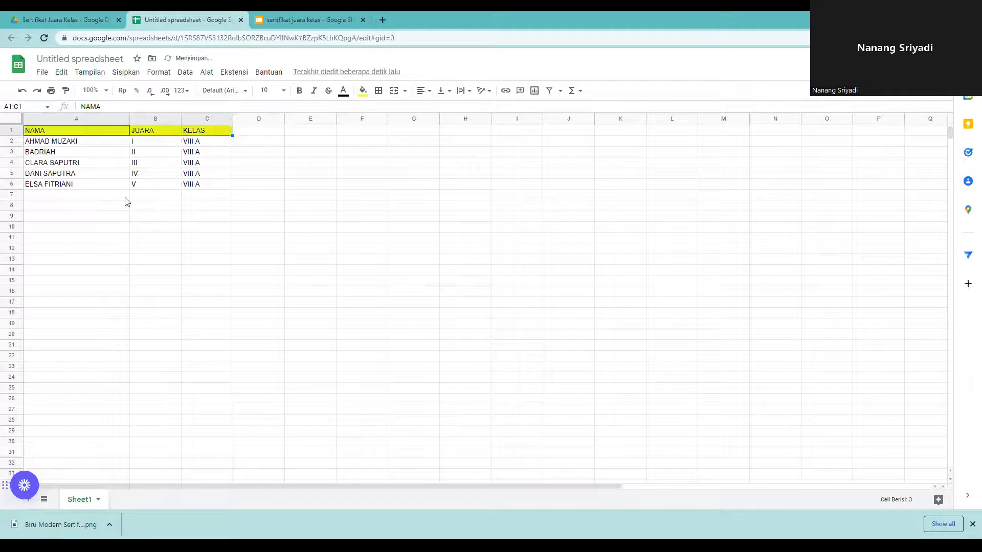
left_click_drag(64, 130, 198, 134)
key("ctrl+Tab")
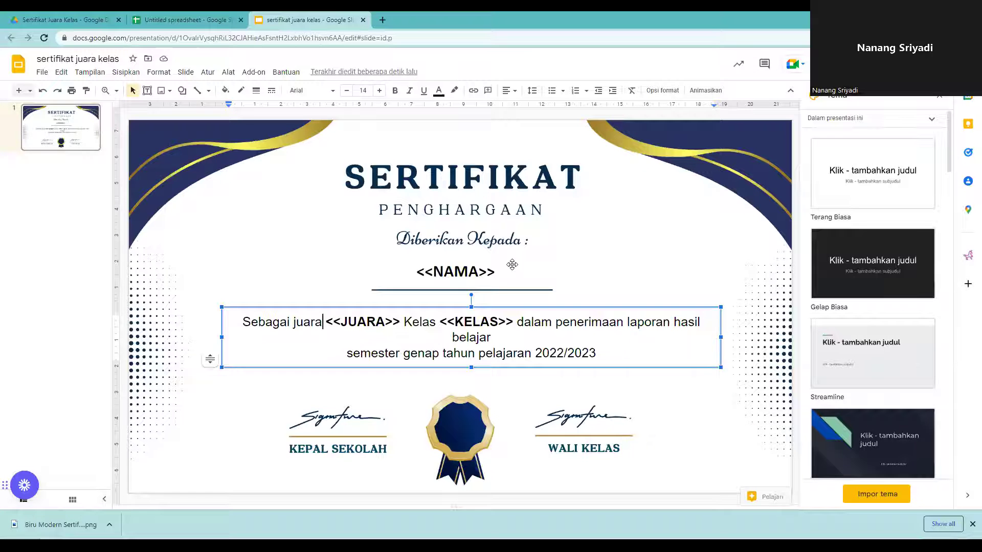
Step: Return to the student spreadsheet and rename it as "data juara kelas"
left_click(183, 24)
left_click(98, 59)
type("da")
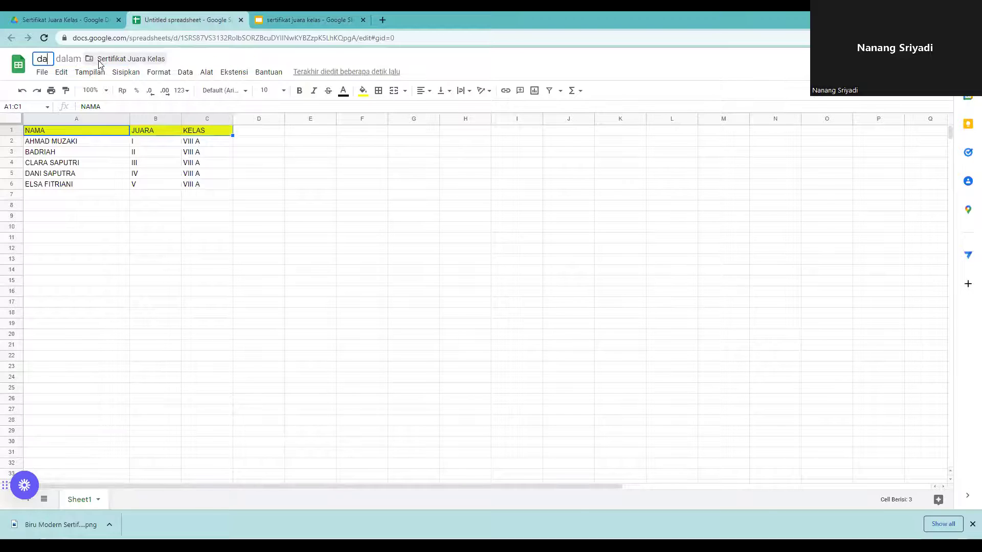
type("ta ")
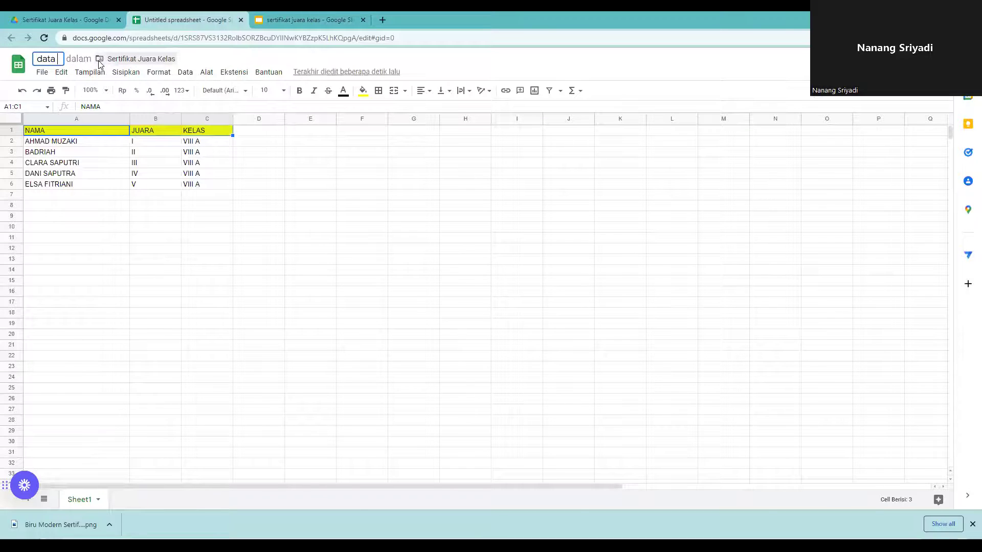
type("juara kelas")
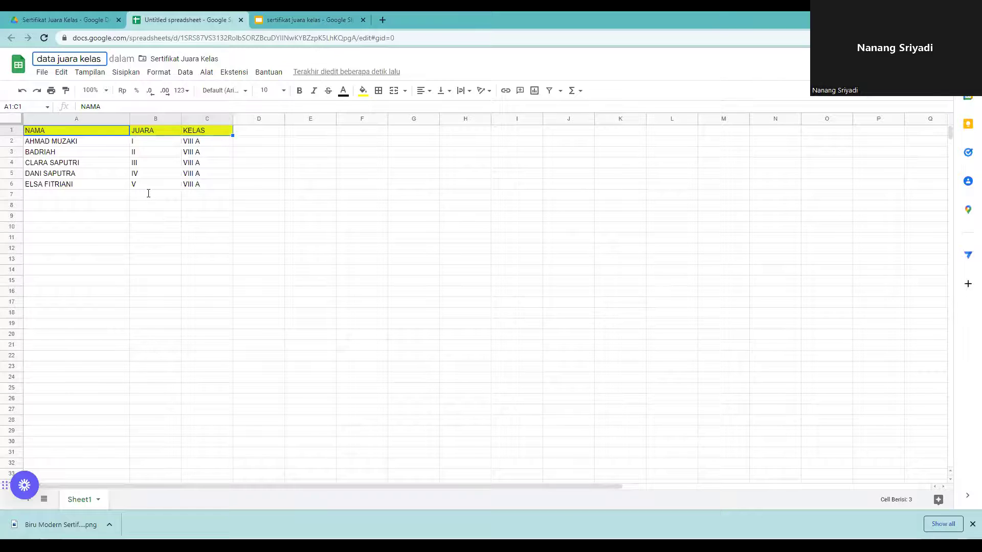
left_click(317, 20)
left_click(172, 19)
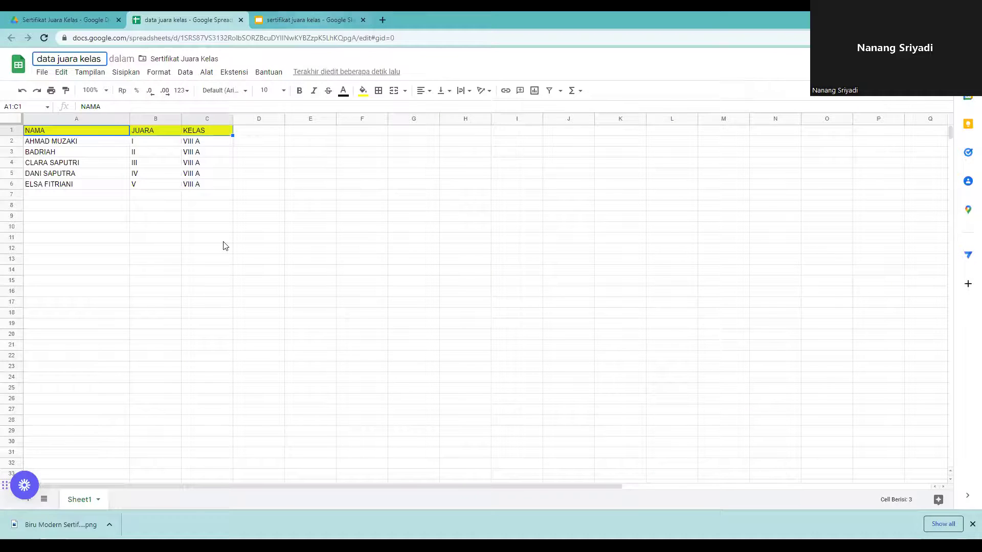
left_click(348, 207)
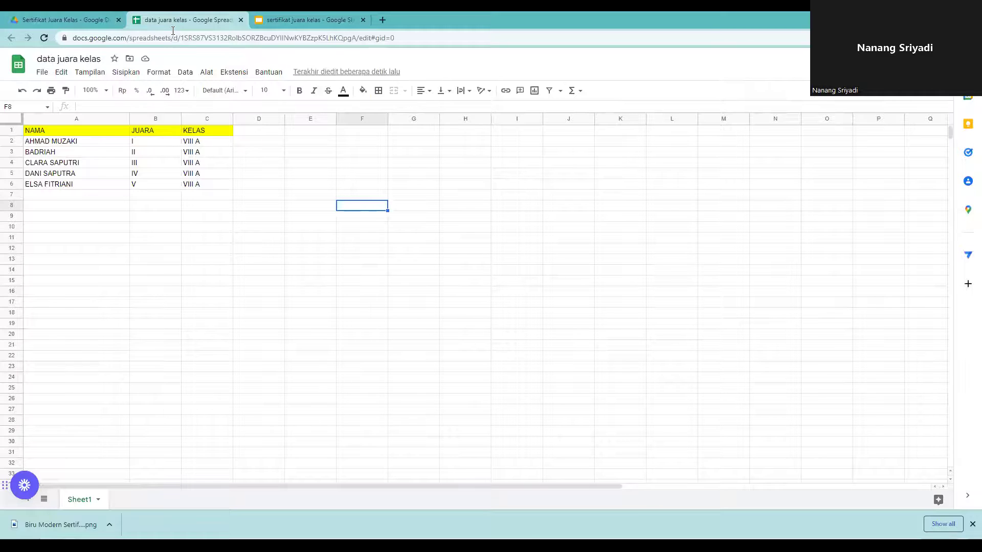
Step: Search the Google Workspace Marketplace for autocrat, view the Autocrat add-on's details and close the marketplace
left_click(226, 76)
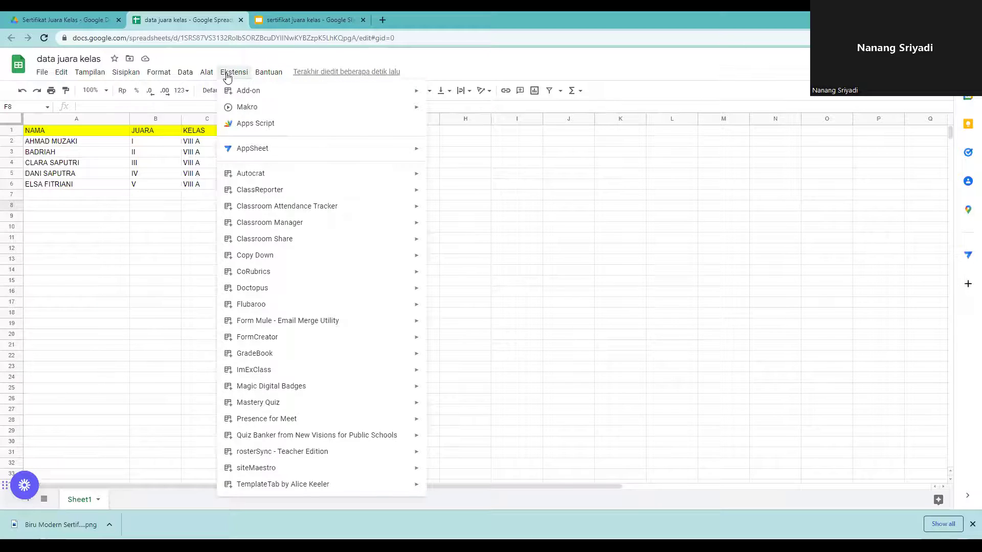
mouse_move(281, 97)
mouse_move(335, 94)
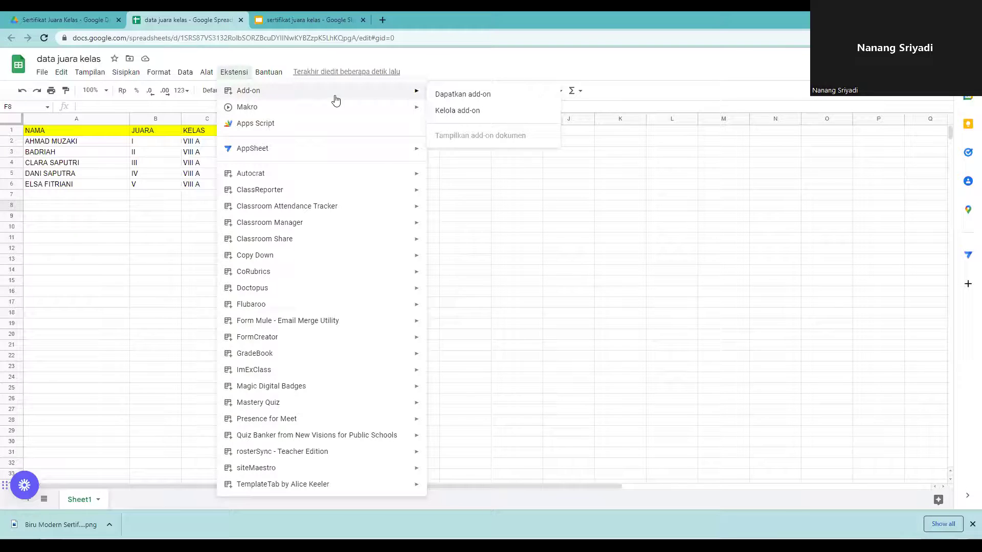
left_click(462, 95)
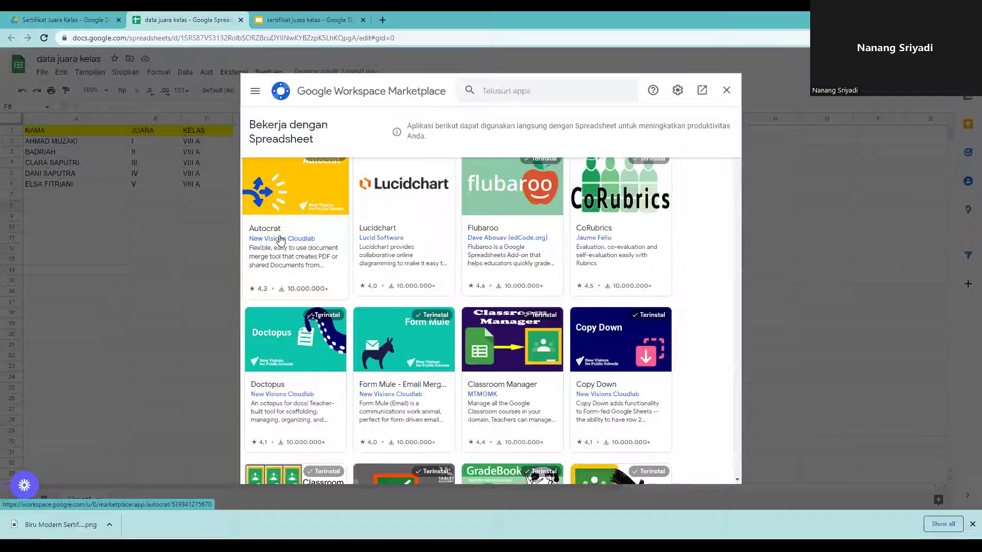
left_click(501, 101)
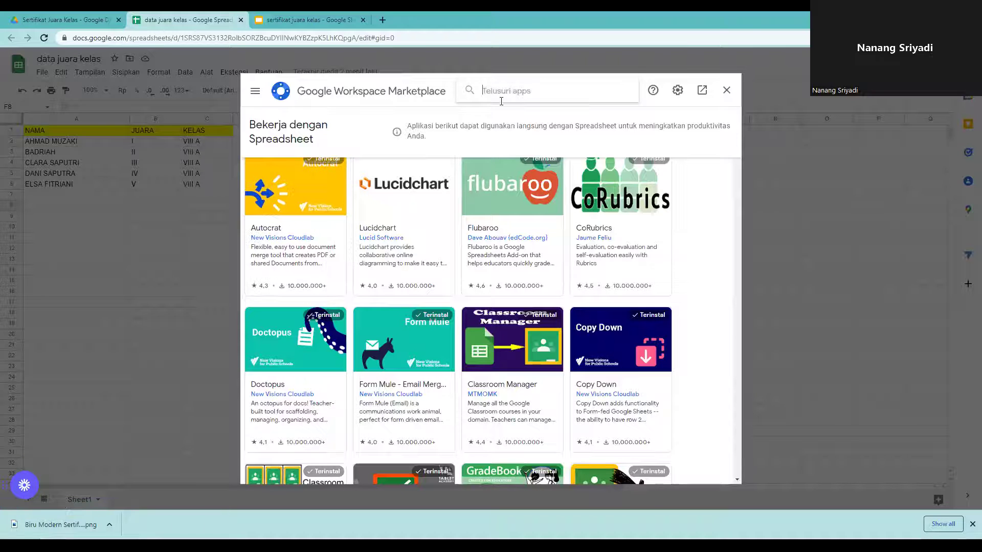
type("a")
type("utocrat")
key("Return")
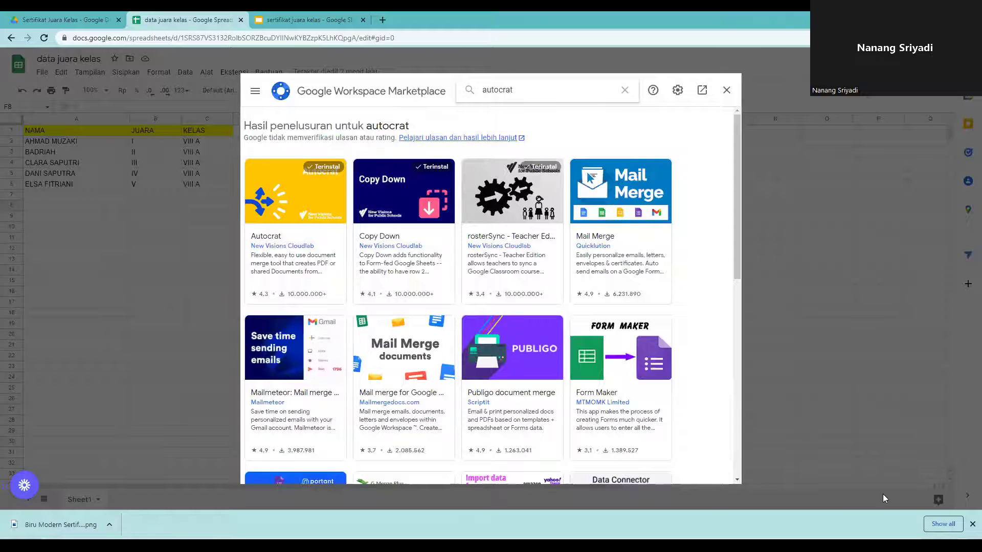
left_click(318, 206)
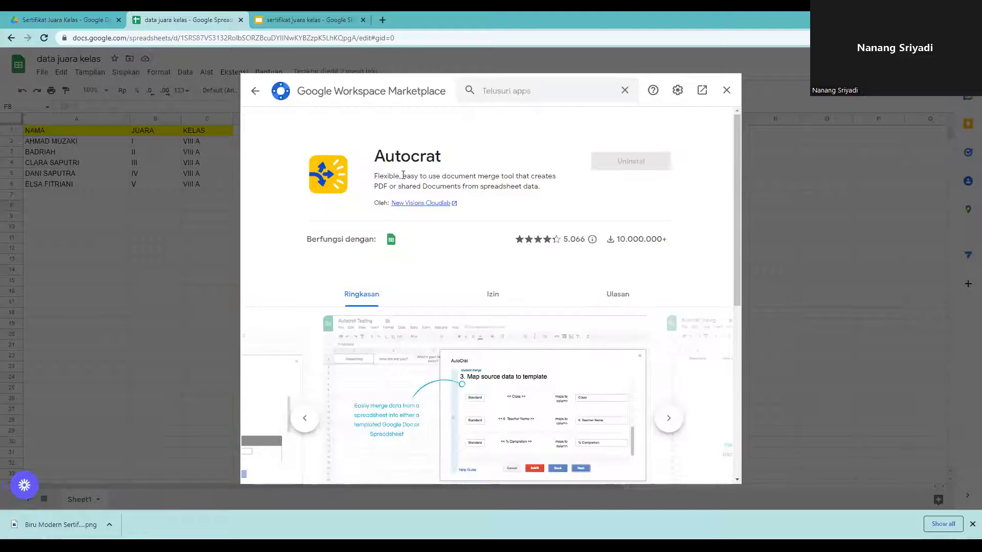
left_click(726, 93)
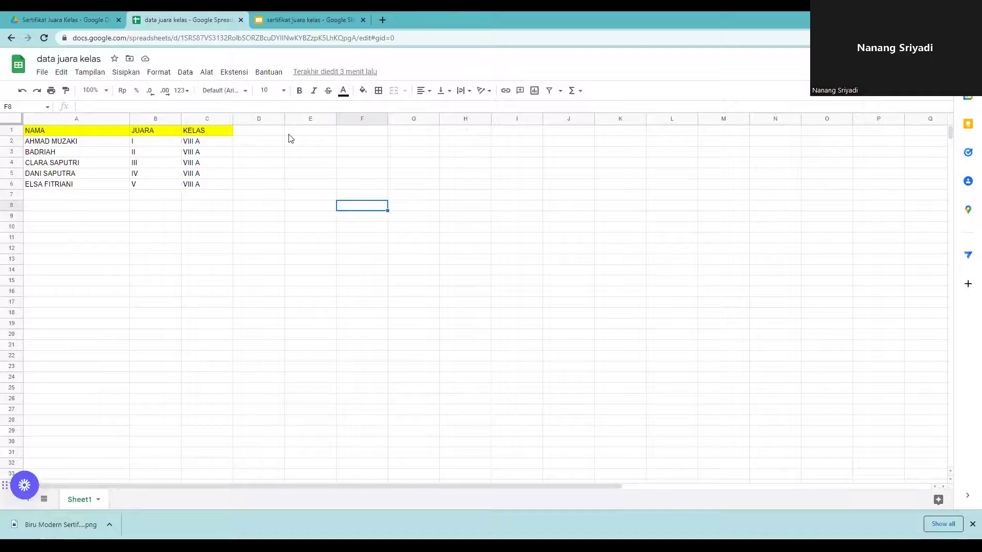
Step: Reload the spreadsheet and launch the Autocrat add-on
left_click(43, 39)
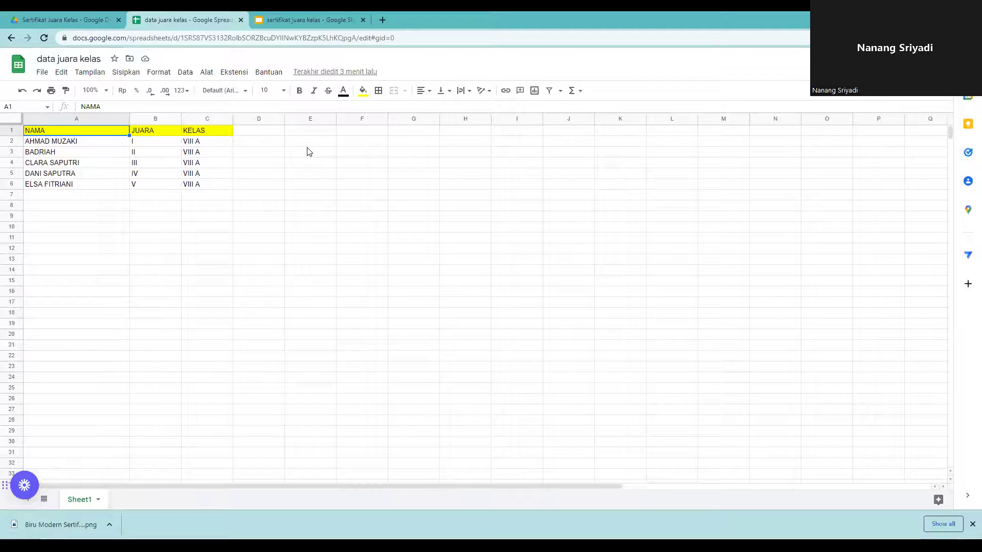
left_click(235, 72)
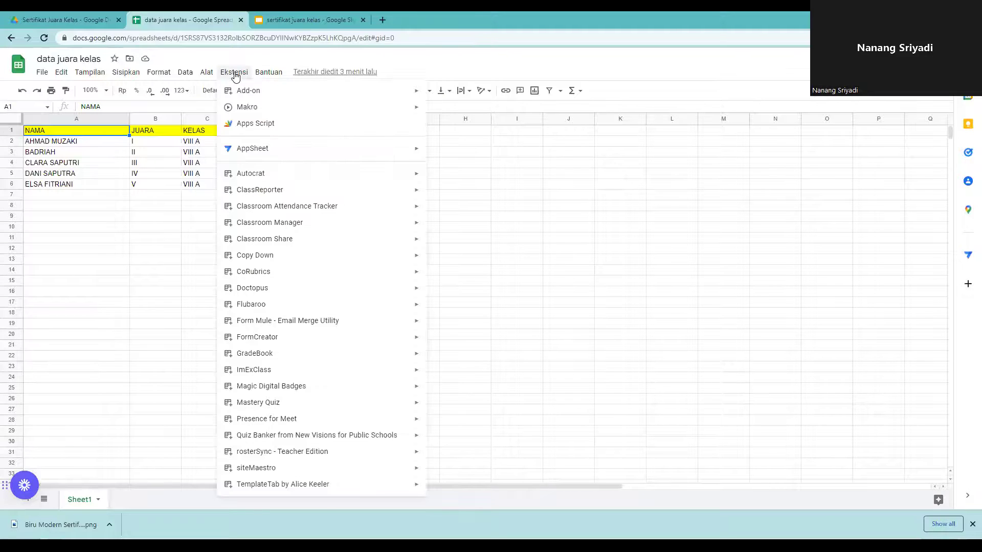
mouse_move(278, 179)
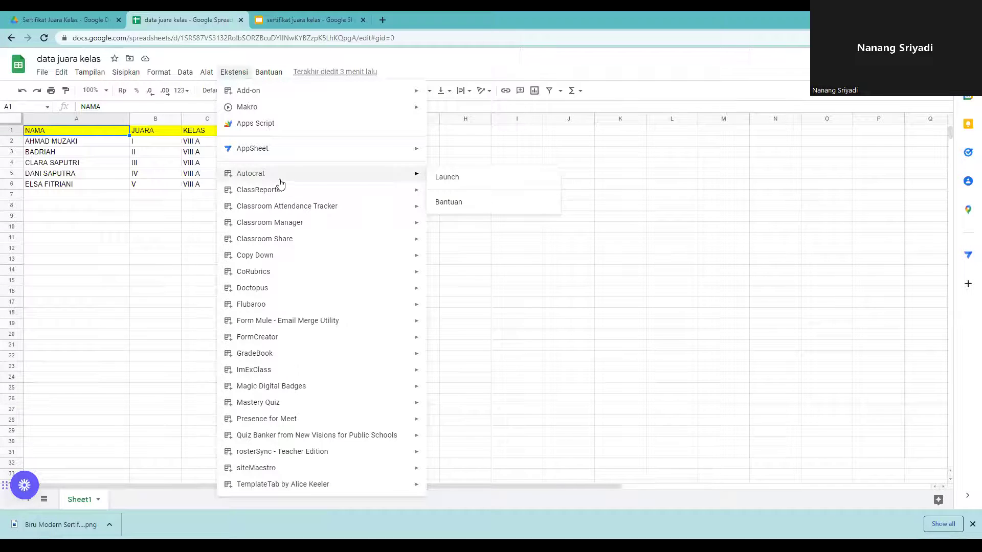
mouse_move(302, 469)
left_click(448, 178)
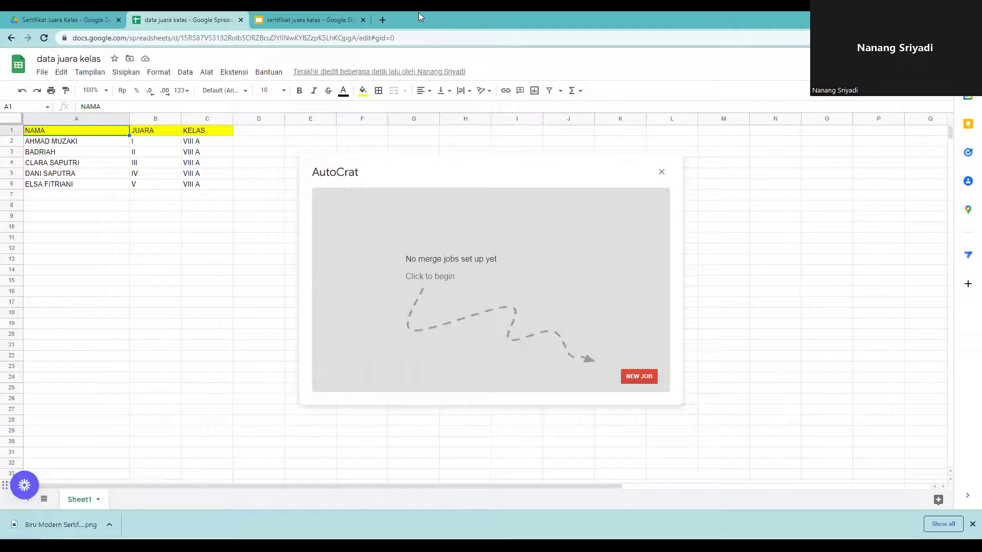
Step: Create a new AutoCrat merge job named "sertifikat juara kelas" and continue to choosing the template
left_click(644, 375)
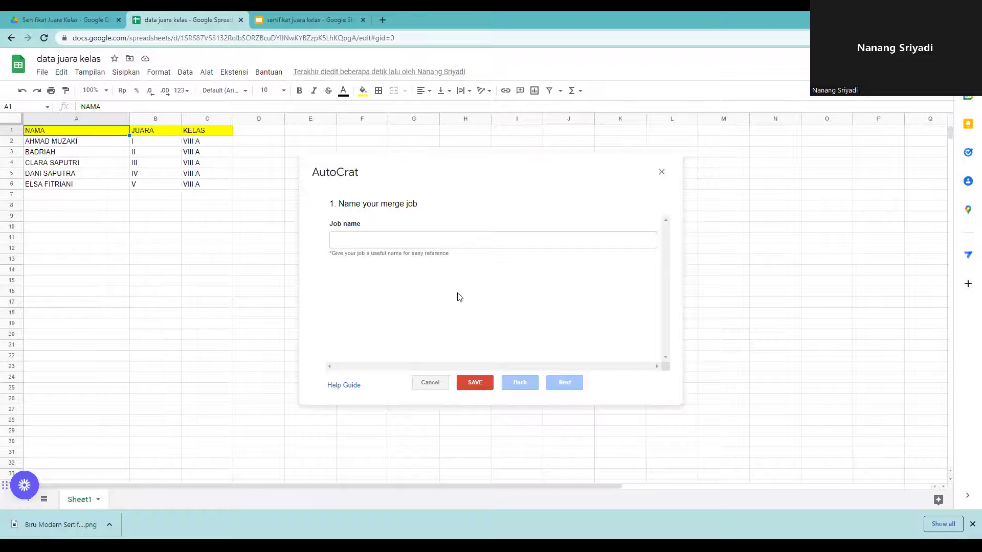
left_click(391, 244)
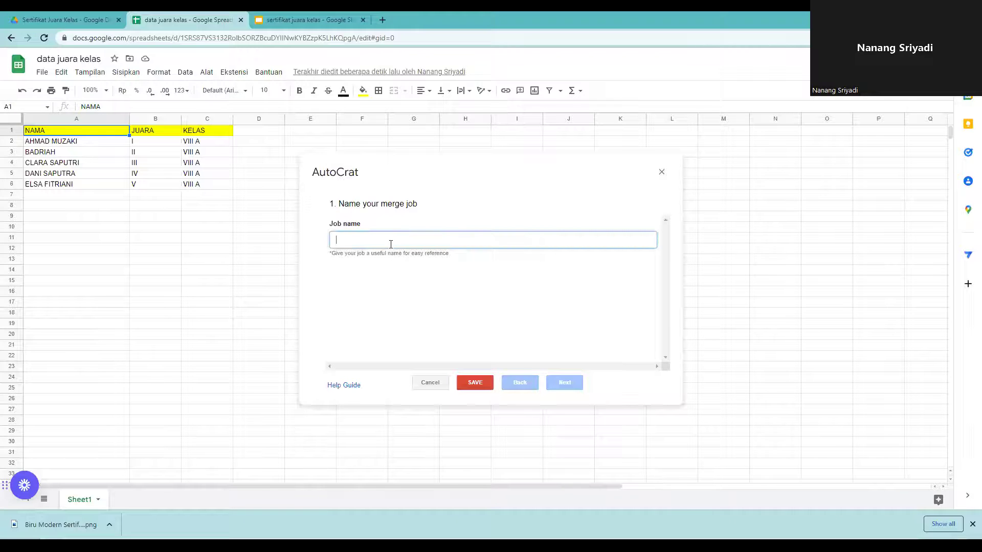
type("se")
type("rtifikat juara kelas")
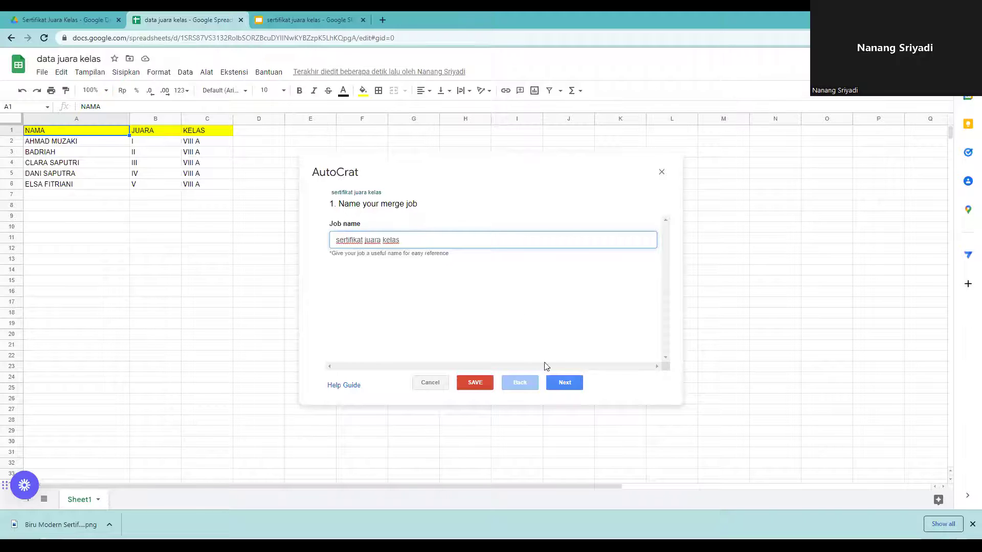
left_click(565, 383)
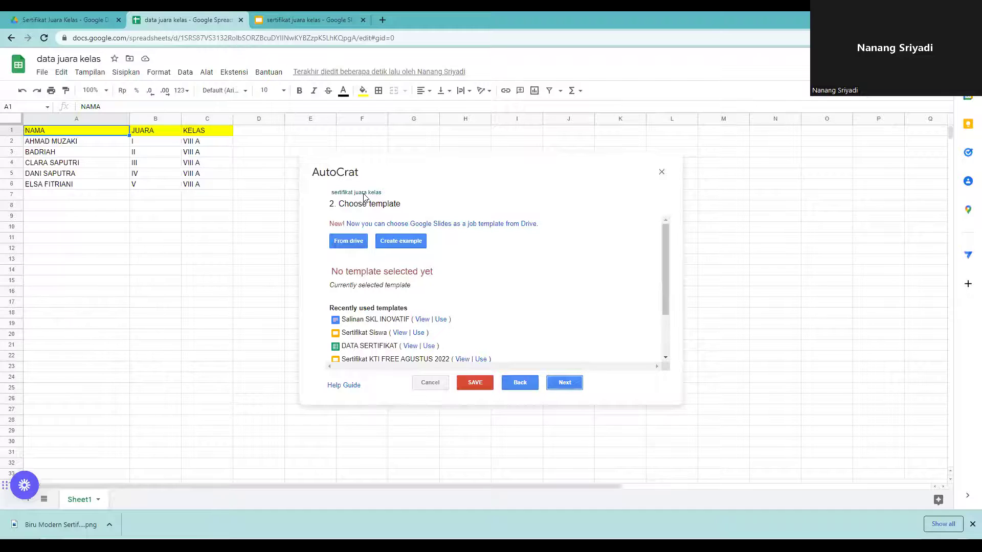
Step: Check the file name of the certificate presentation and return to AutoCrat's template selection in the spreadsheet
left_click_drag(341, 207, 407, 220)
left_click(407, 214)
left_click(287, 20)
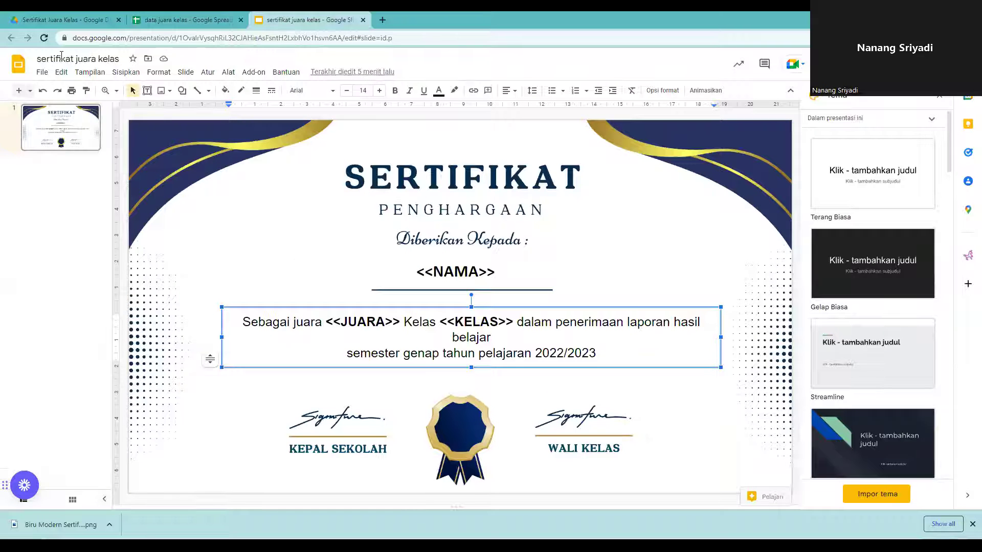
left_click(39, 61)
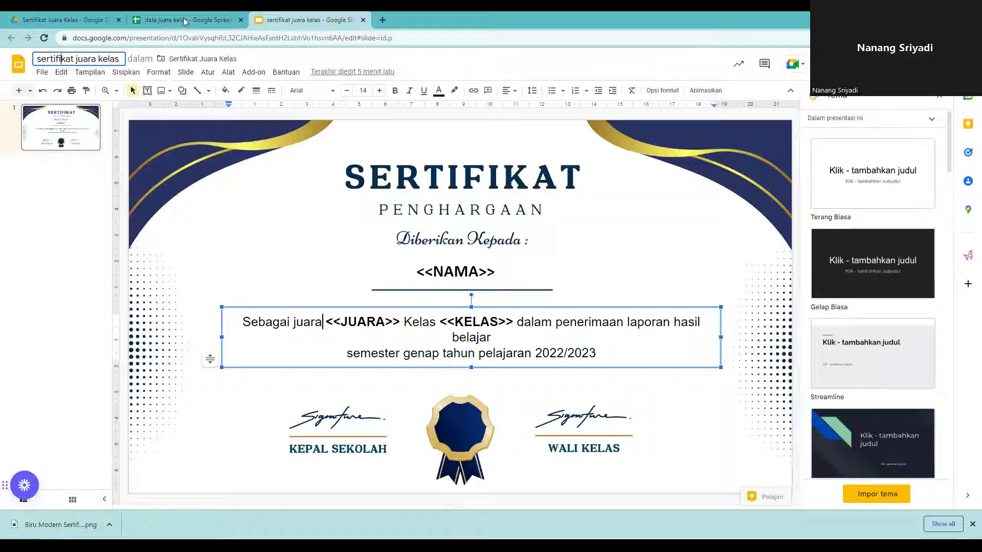
key("ctrl+a")
left_click(198, 16)
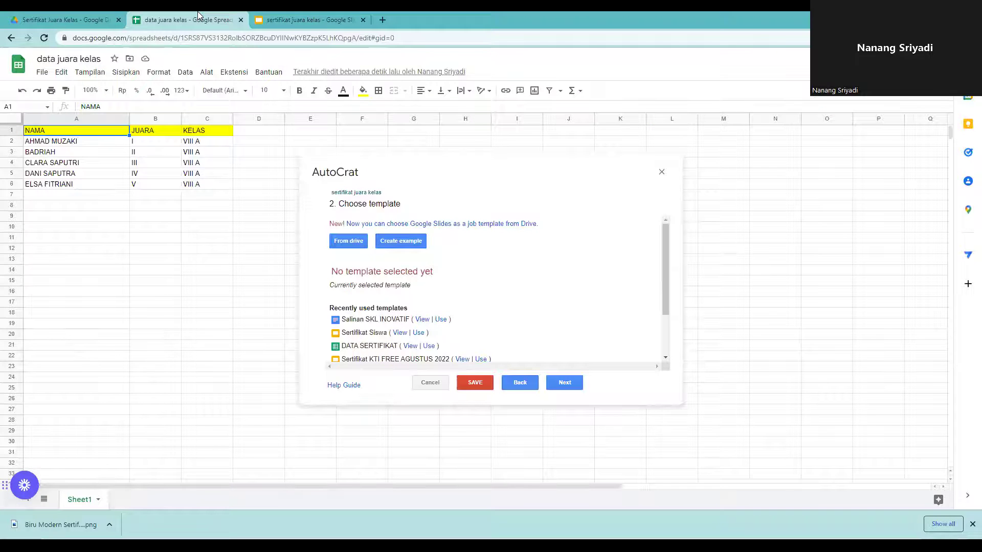
Step: Choose the Google Slides file "sertifikat juara kelas" from Drive as the merge template and continue to data mapping
left_click(343, 241)
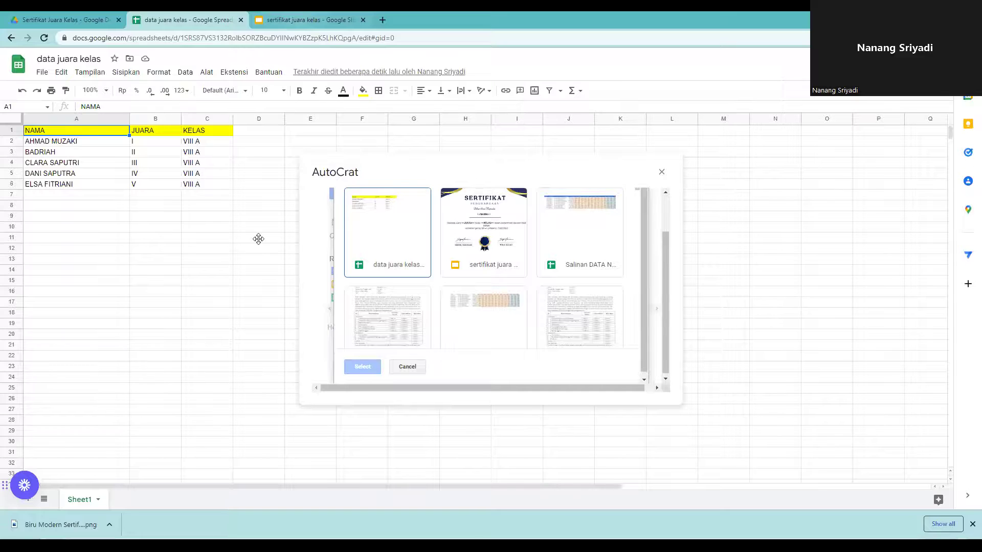
left_click(309, 20)
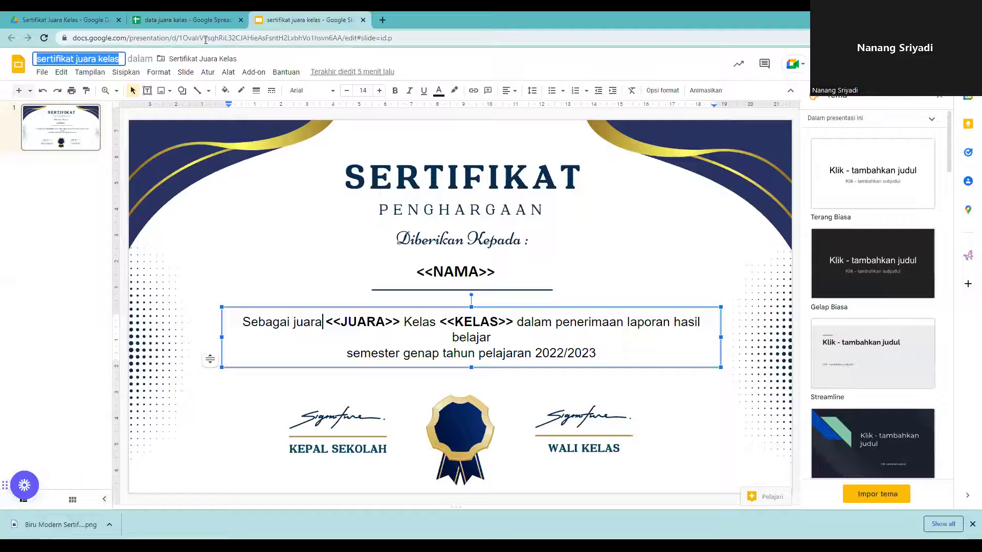
left_click(159, 20)
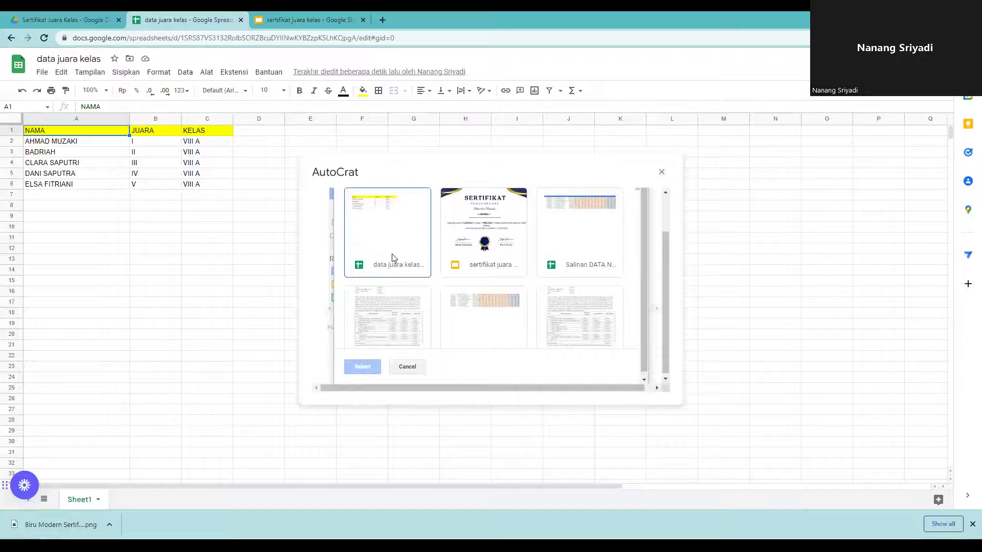
left_click(490, 266)
left_click_drag(645, 244, 671, 180)
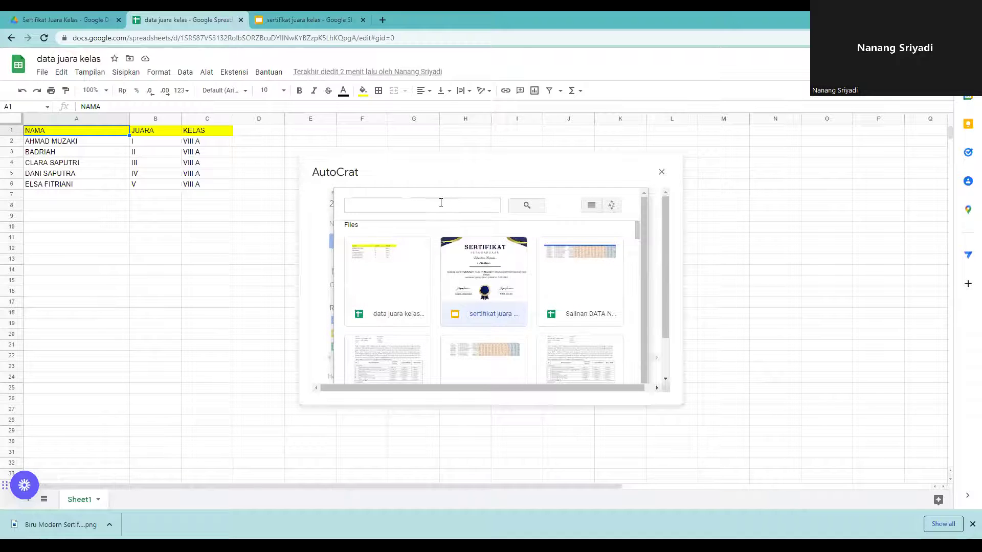
double_click(484, 281)
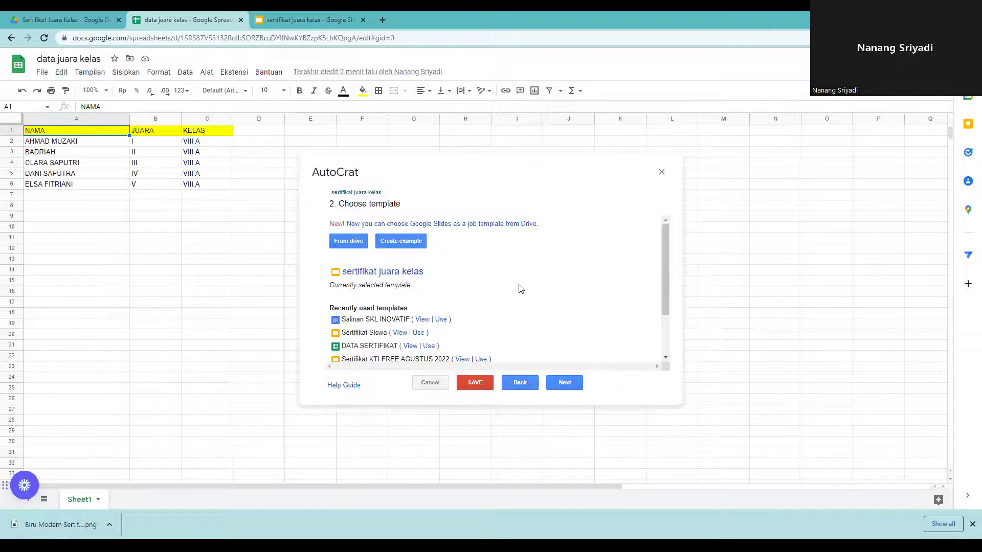
left_click(564, 385)
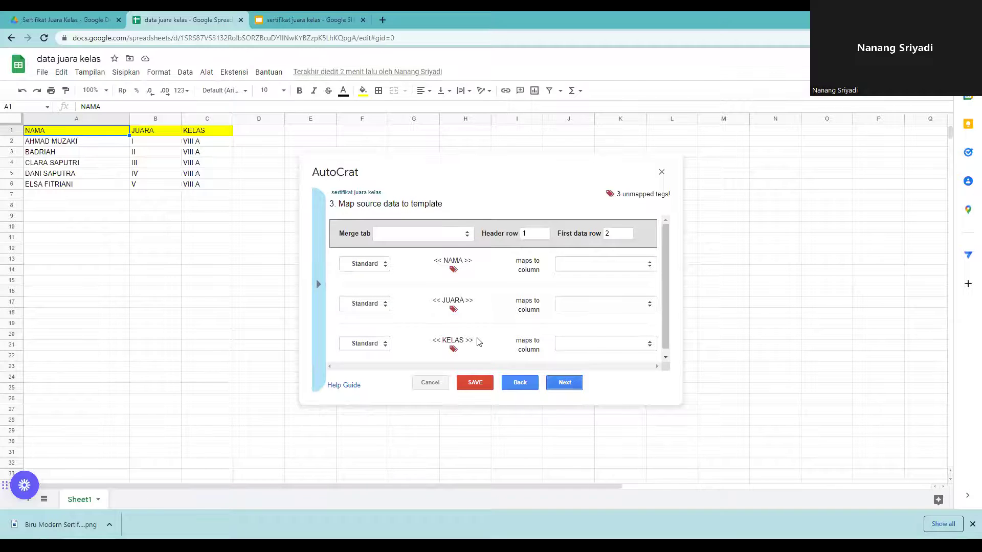
Step: Close the browser's downloads bar and choose Sheet1 as the merge tab
left_click(433, 235)
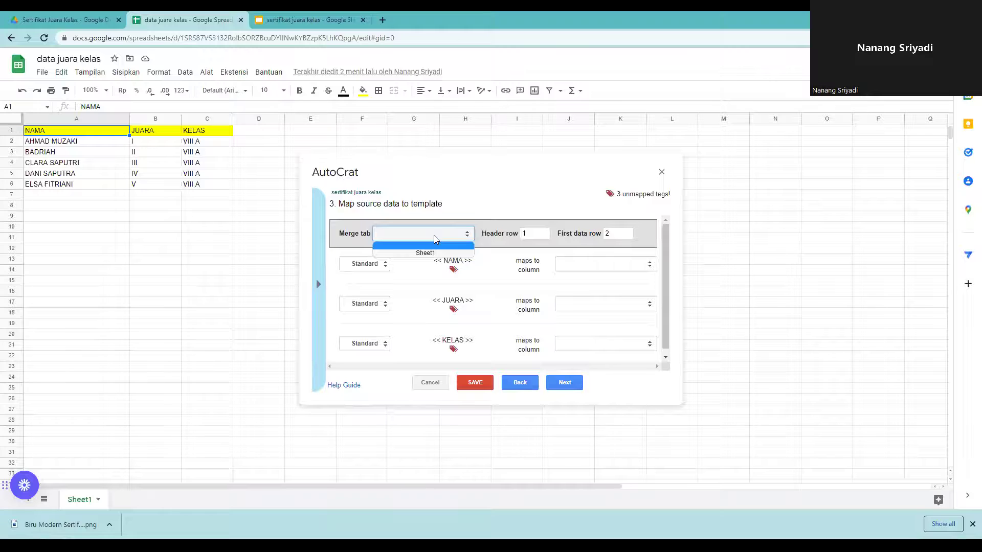
left_click(433, 235)
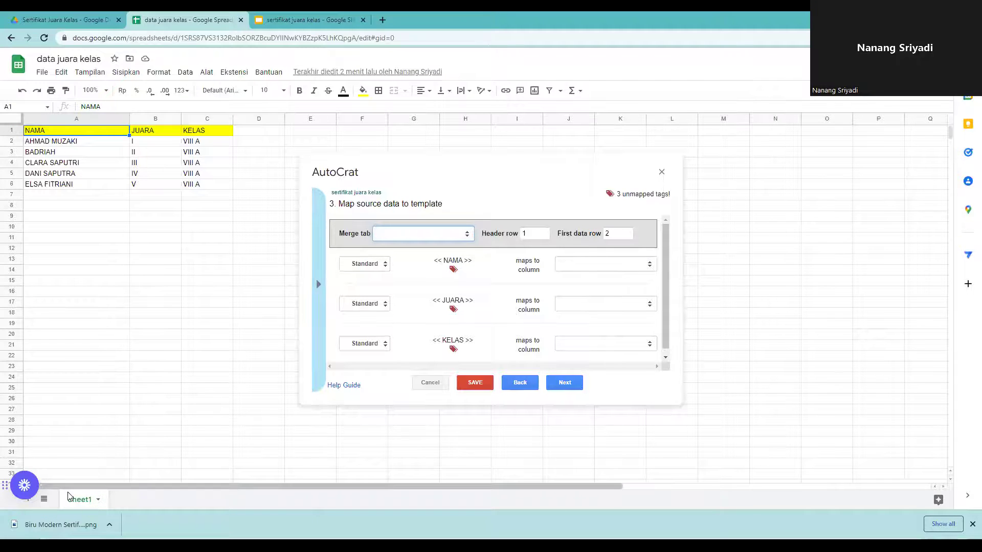
left_click(972, 525)
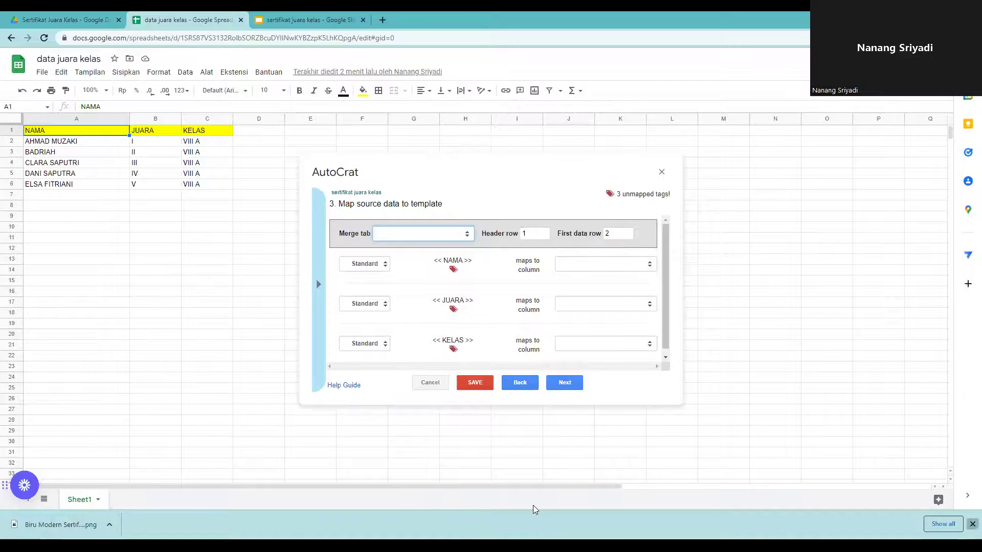
left_click(418, 236)
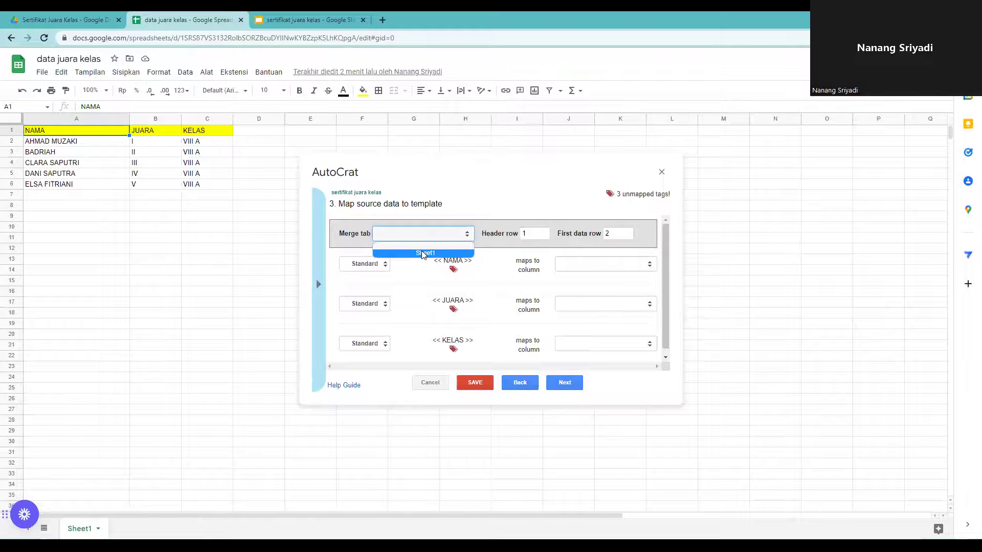
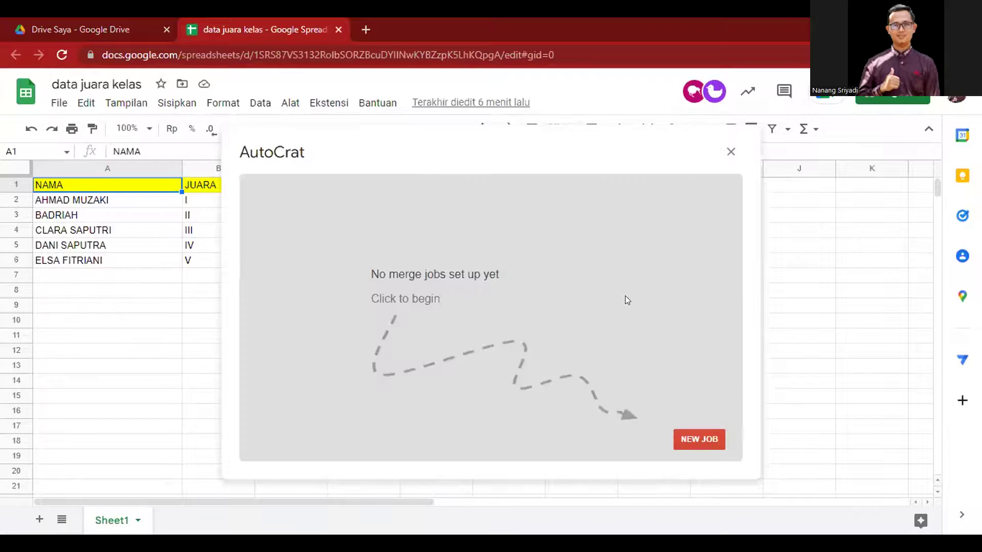
Step: Create a new merge job named "Sertifikat juara kelas" and continue to choosing the template
left_click(692, 435)
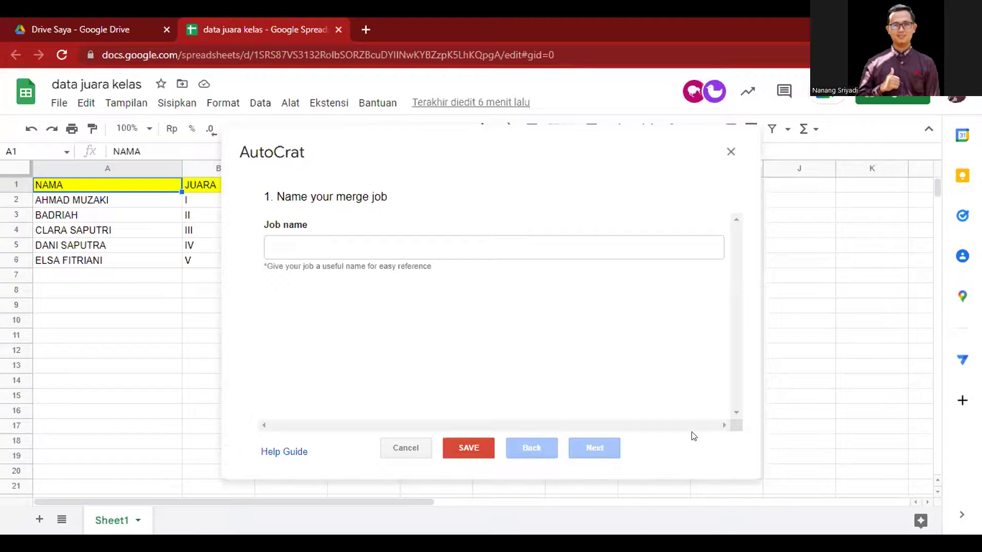
left_click(445, 241)
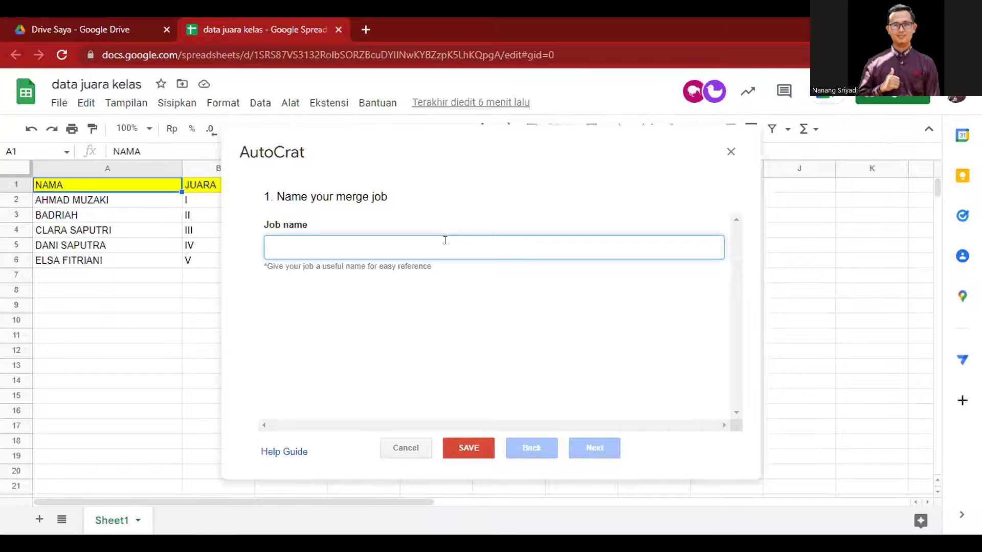
type("Sertifikat")
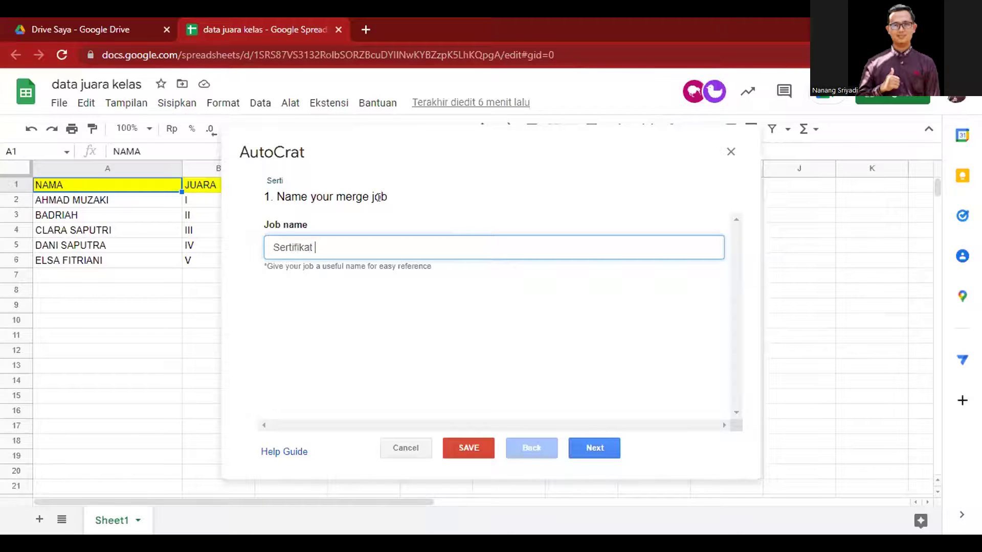
type(" juara kelas")
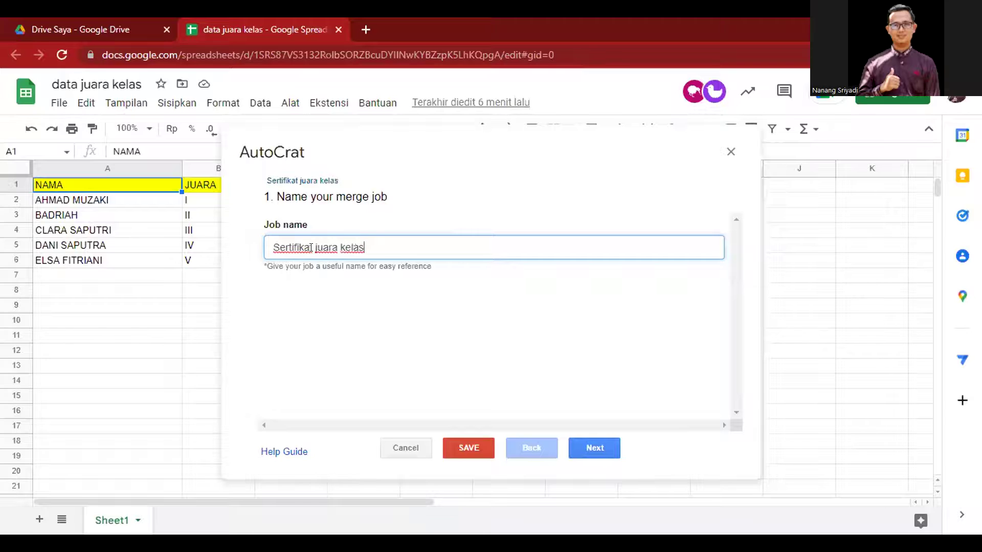
left_click(599, 447)
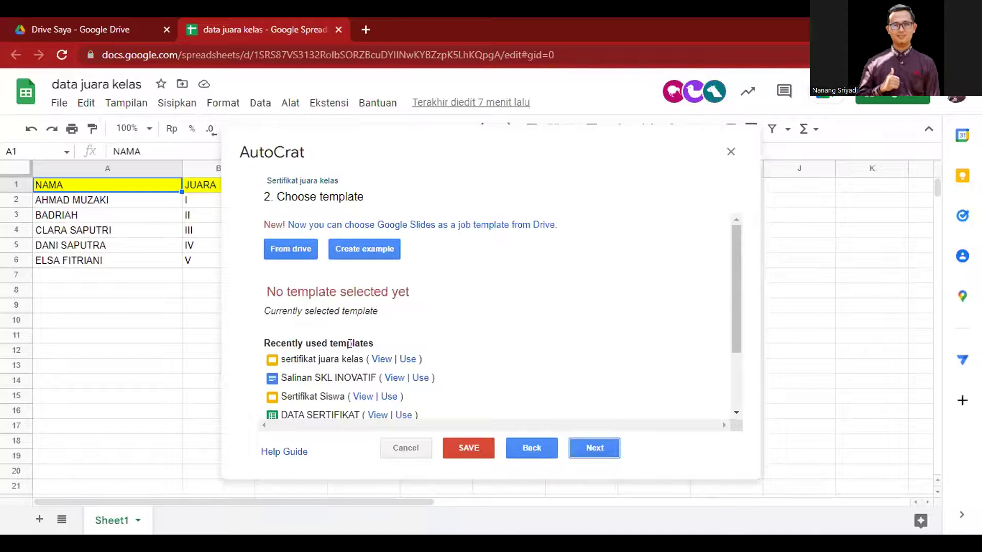
Step: Use the recently used "sertifikat juara kelas" template and set Sheet1 as the merge tab for the source data
left_click(408, 361)
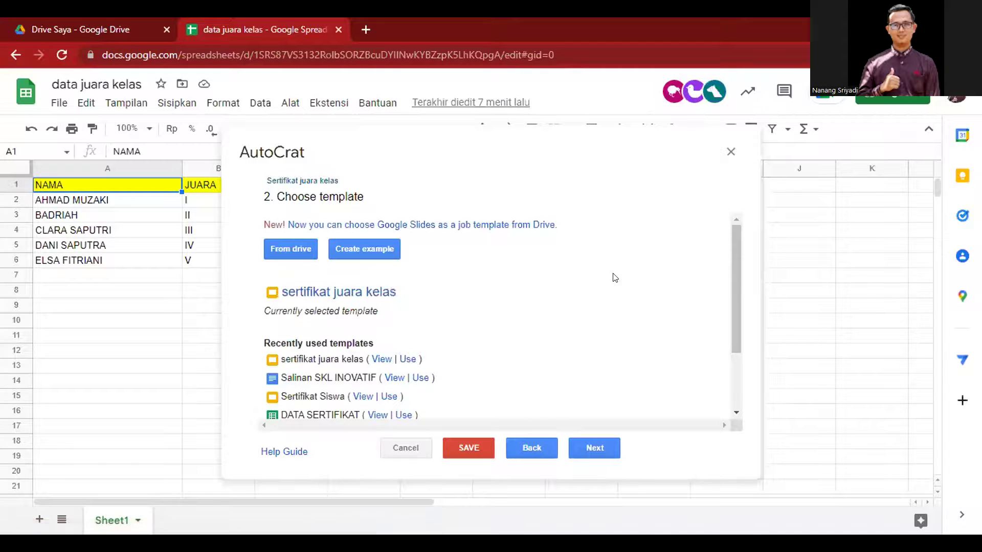
left_click(599, 445)
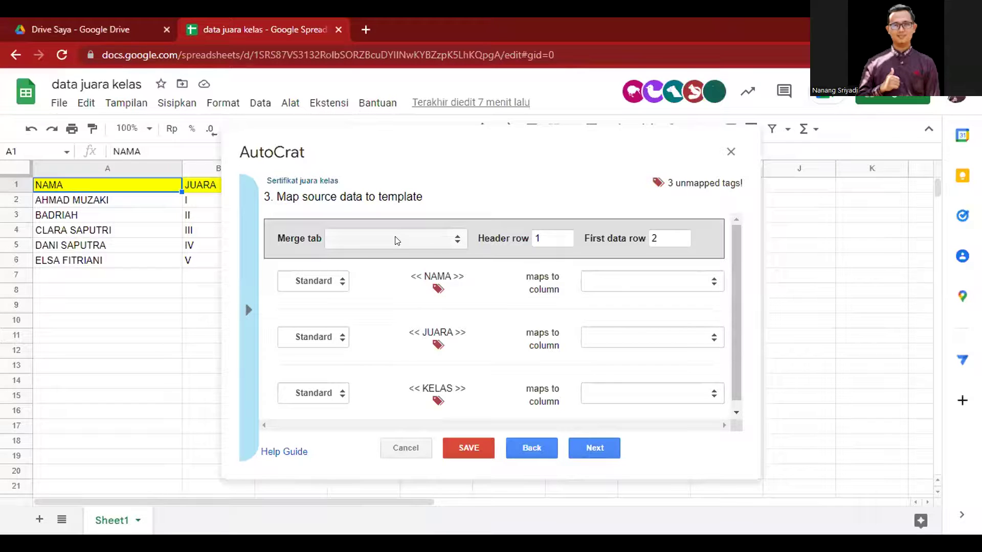
left_click(397, 240)
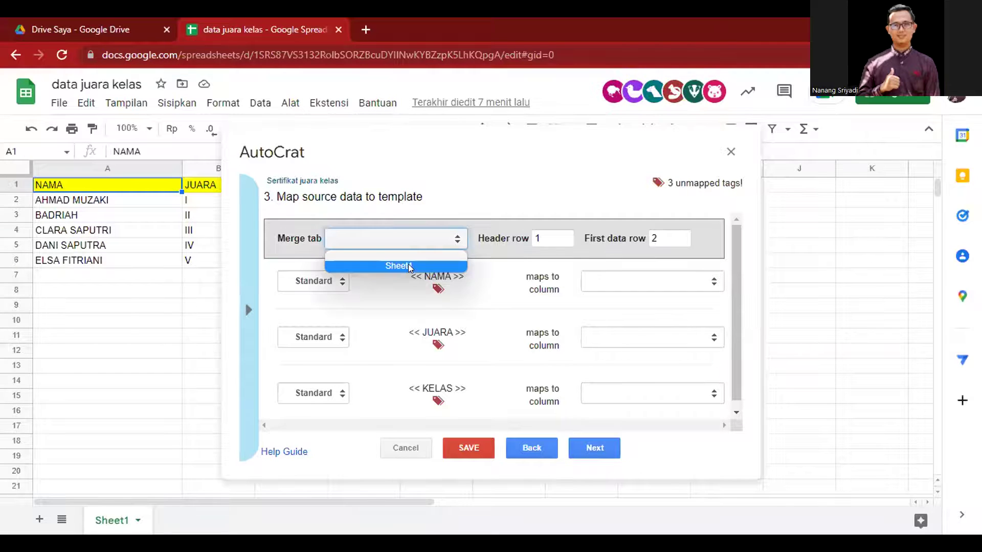
left_click(410, 266)
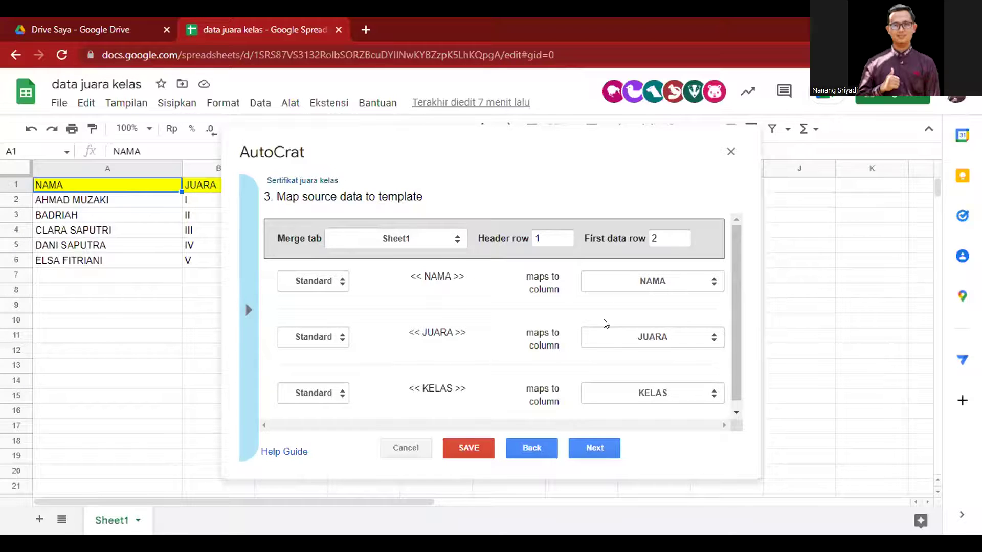
Step: Try mapping the NAMA tag to the JUARA column, then restore its mapping to the NAMA column
left_click(719, 287)
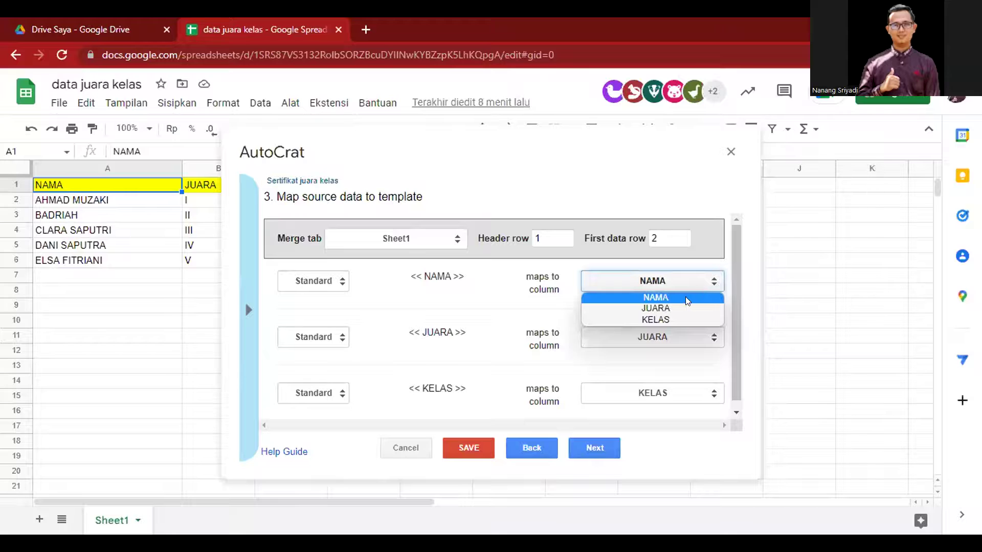
left_click(682, 310)
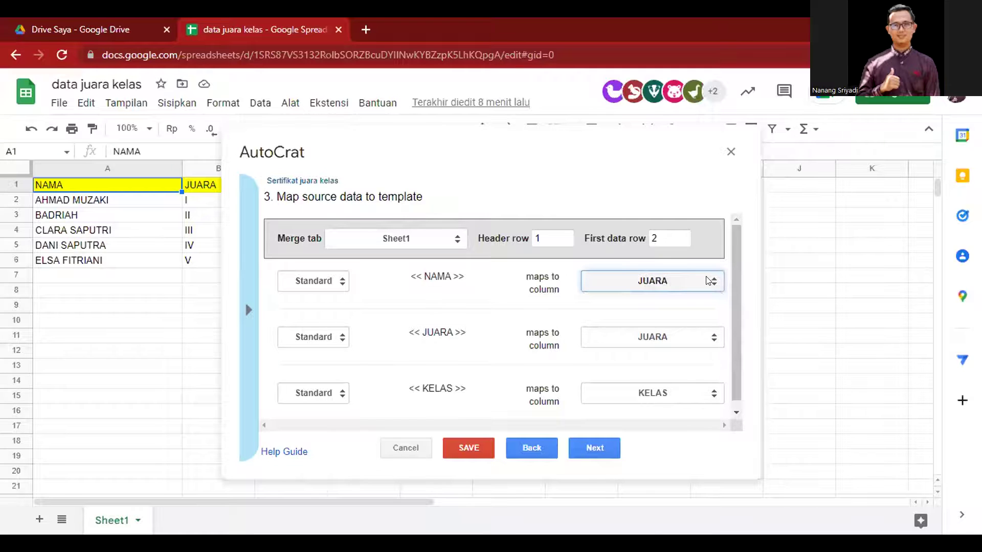
left_click(709, 280)
left_click(664, 298)
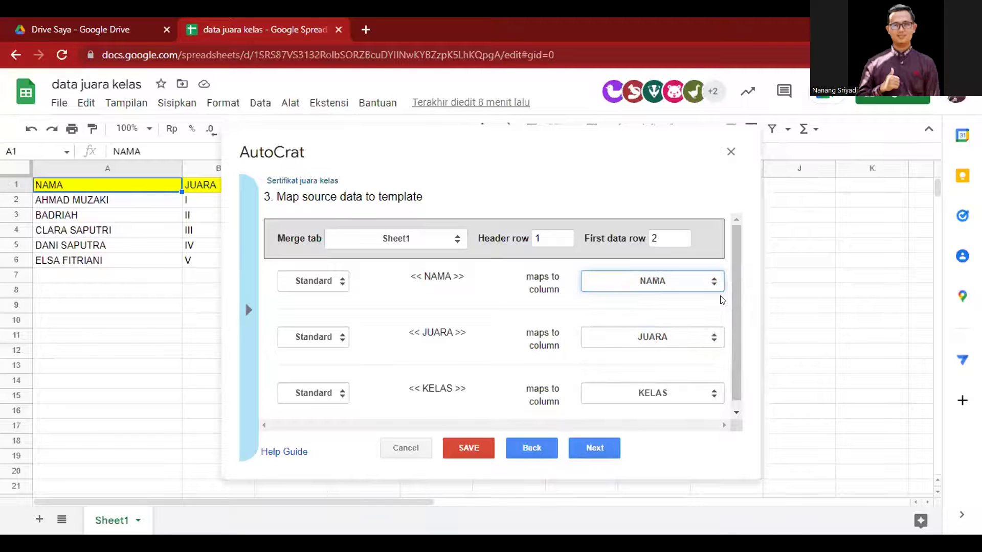
Step: Continue to the file settings, name the output files "Sertifikat <<NAMA>>" with type PDF, and proceed to the destination folder
scroll(737, 361, "down", 1)
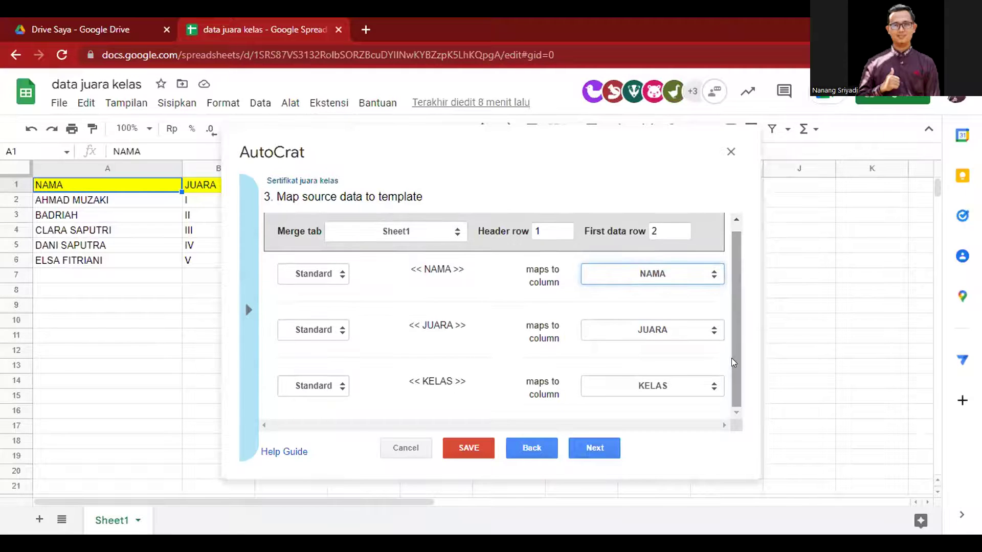
left_click(593, 449)
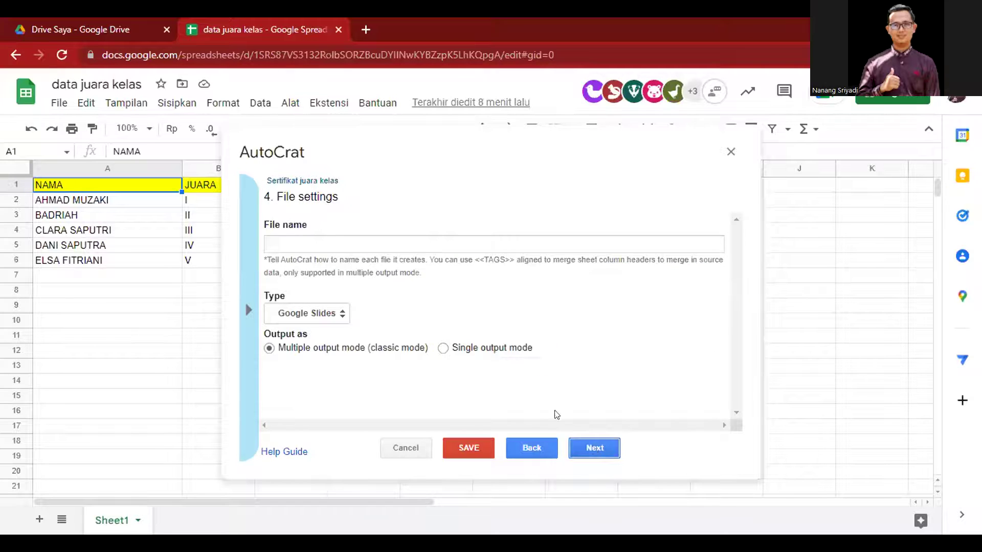
left_click(400, 246)
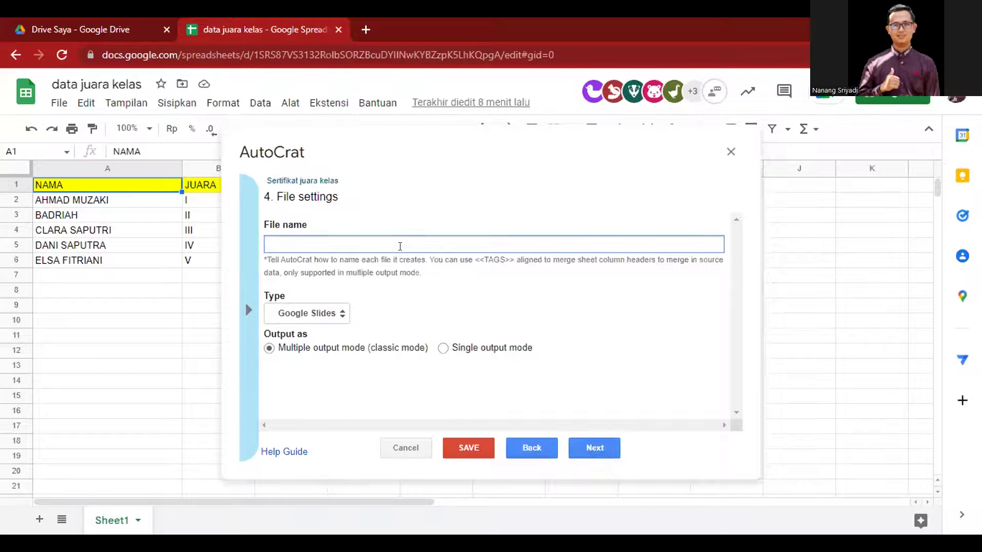
type("Sertifikat <<NAMA>>")
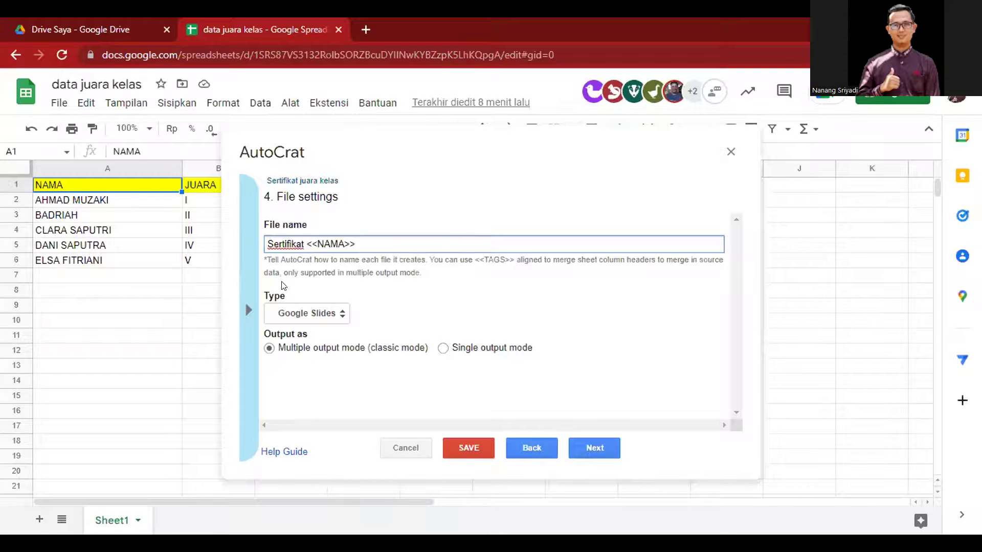
left_click(314, 312)
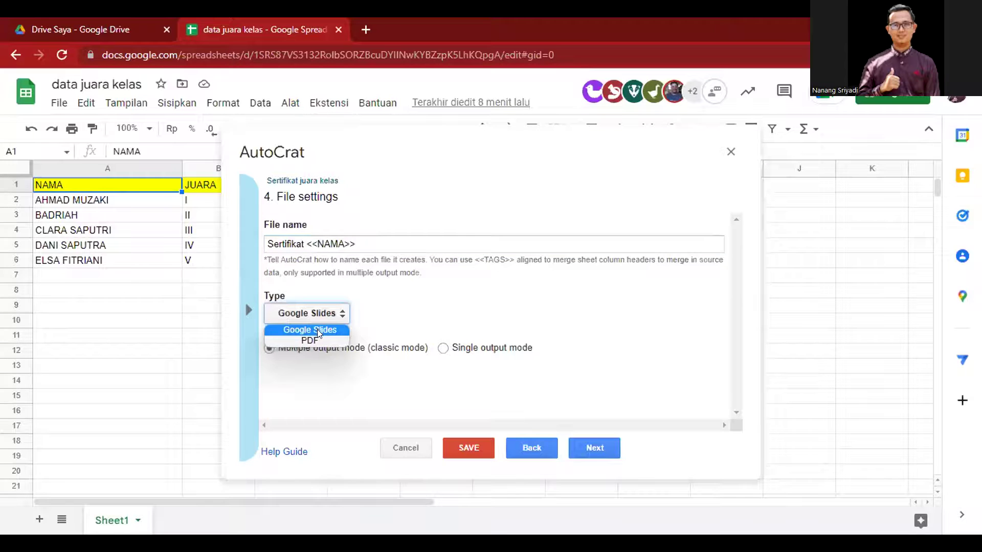
left_click(322, 339)
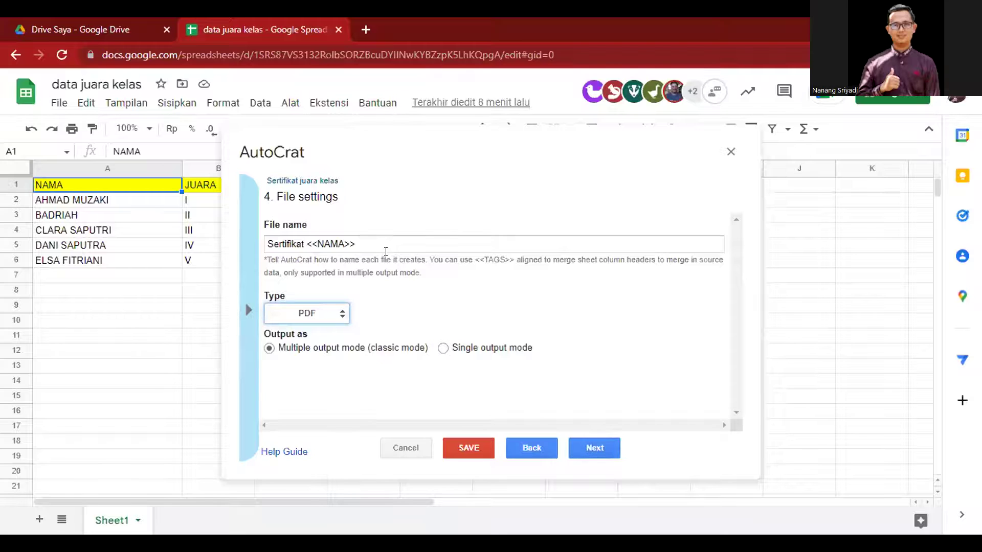
left_click_drag(358, 244, 248, 234)
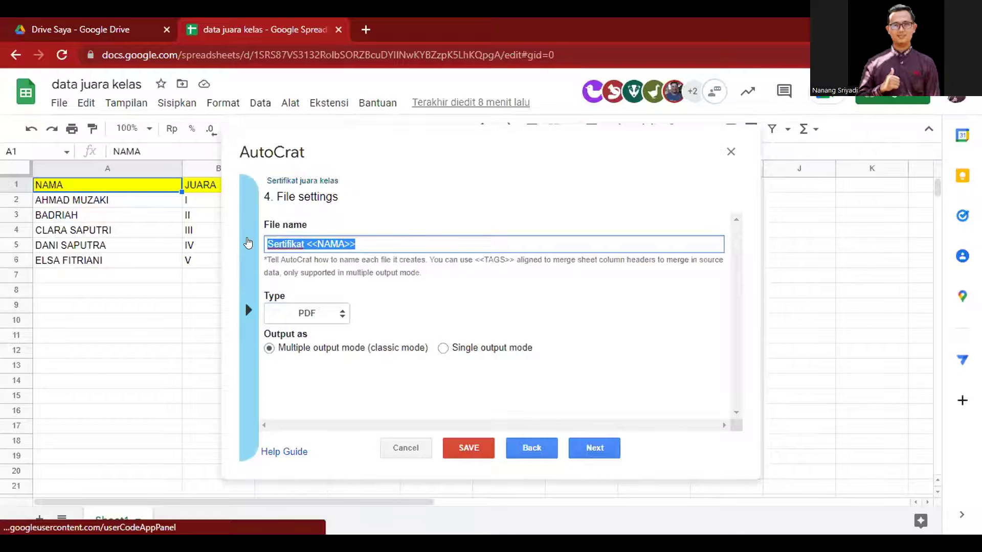
left_click(322, 243)
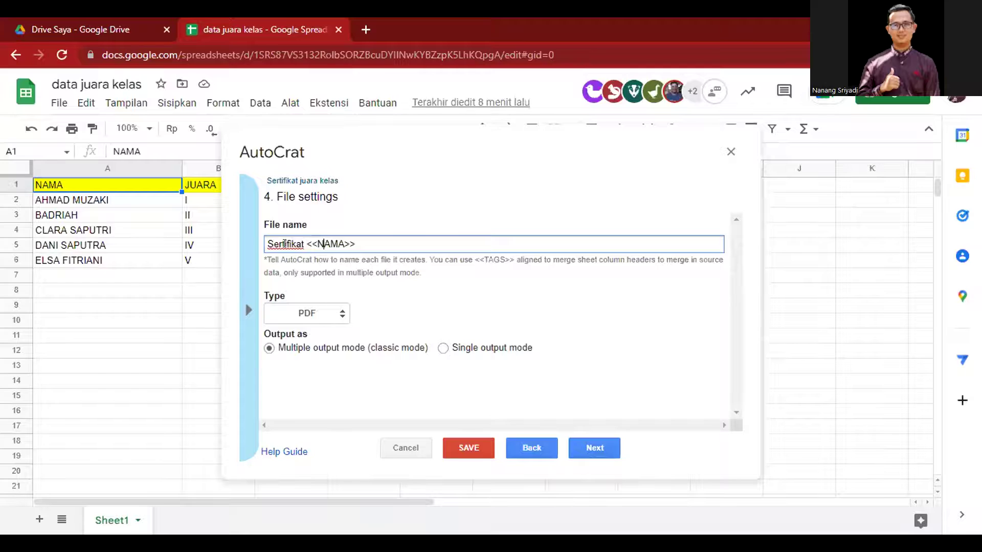
left_click(586, 444)
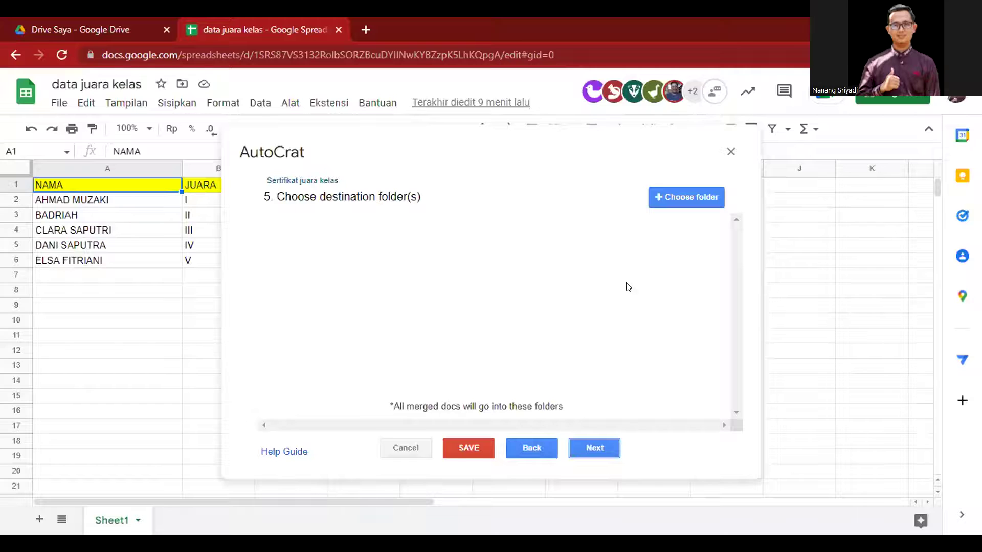
Step: Check the contents of the "Sertifikat Juara Kelas" folder in Google Drive and choose it as the destination for the merged documents
left_click(678, 196)
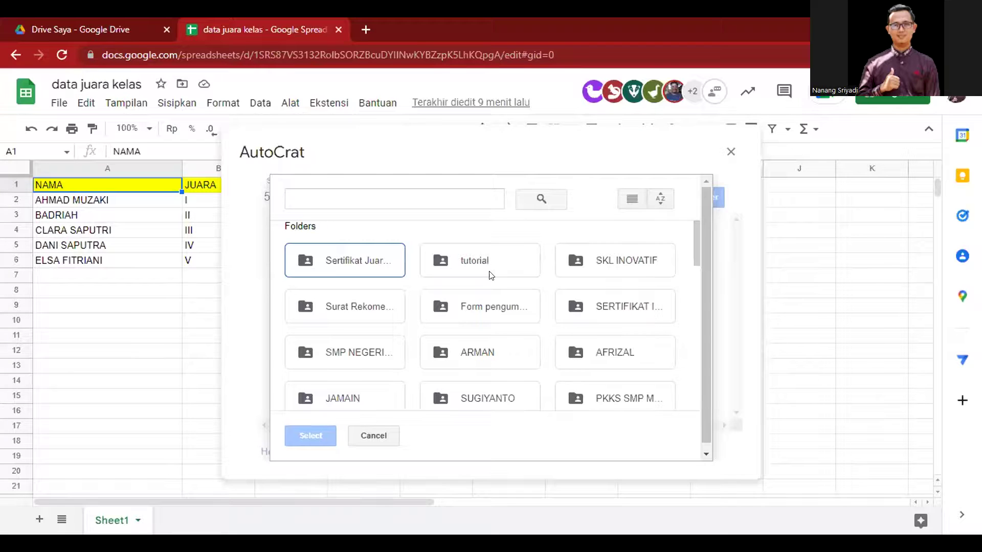
double_click(349, 263)
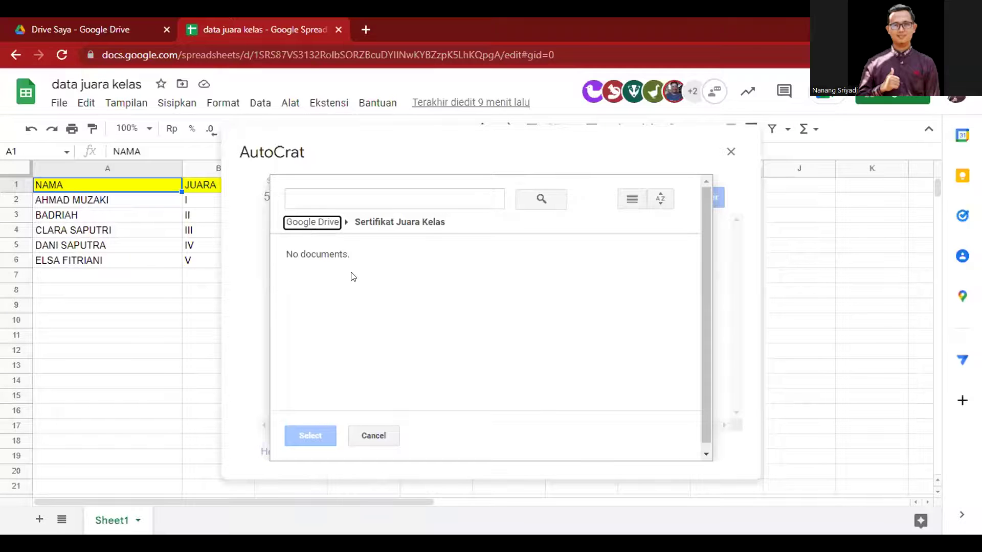
left_click(132, 18)
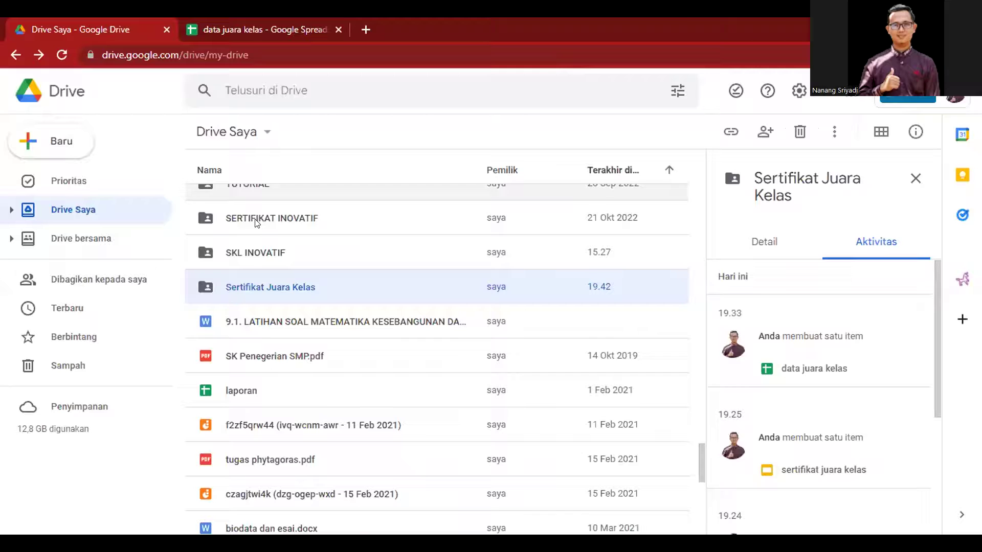
double_click(290, 286)
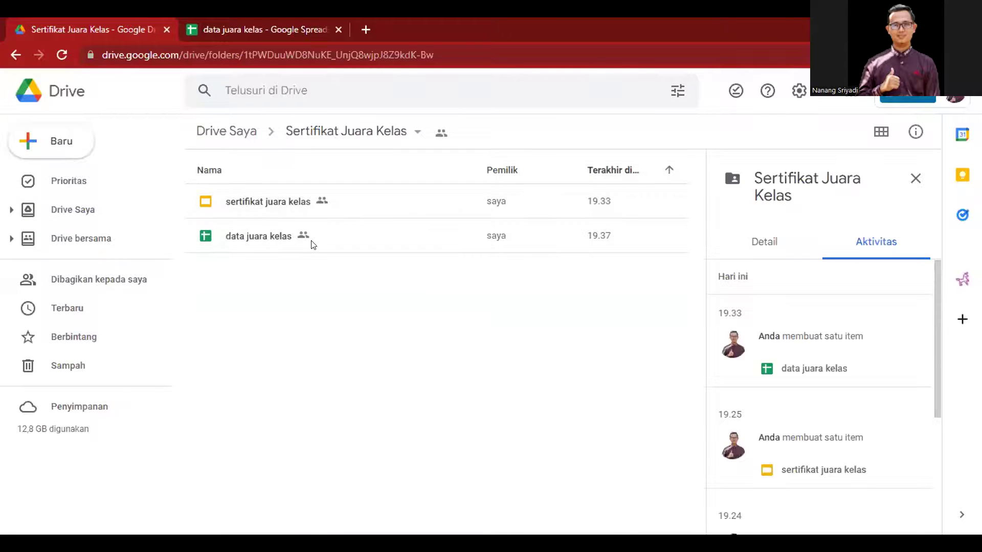
left_click(245, 20)
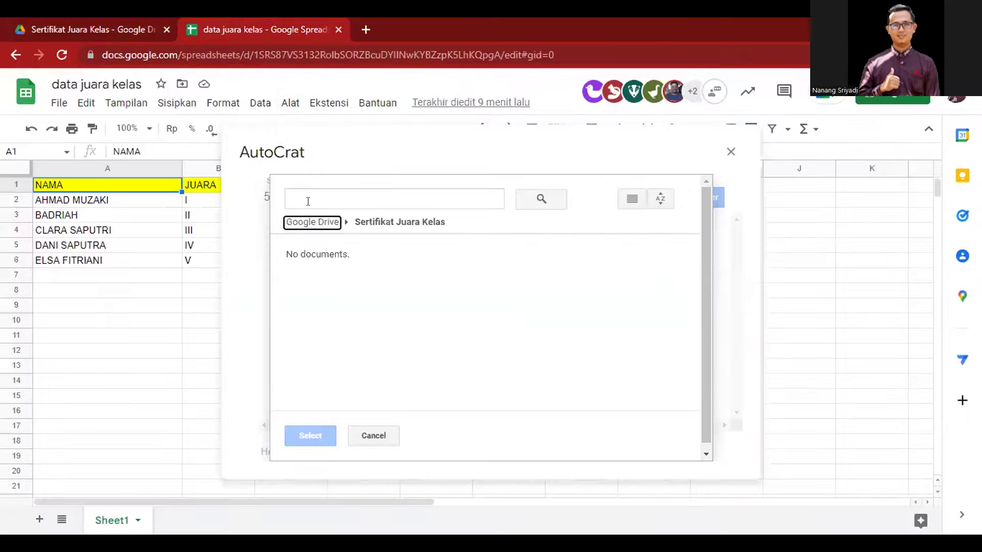
left_click(313, 223)
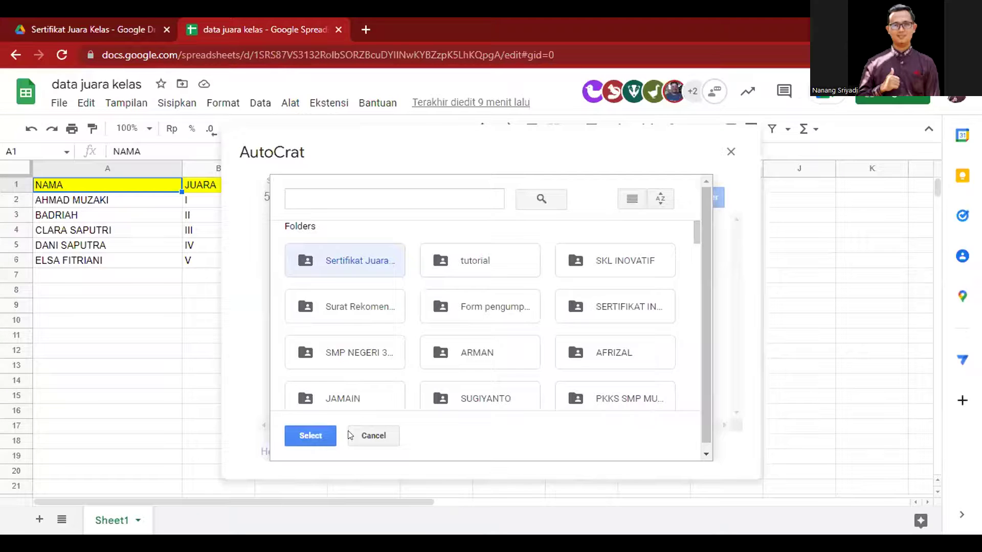
left_click(314, 436)
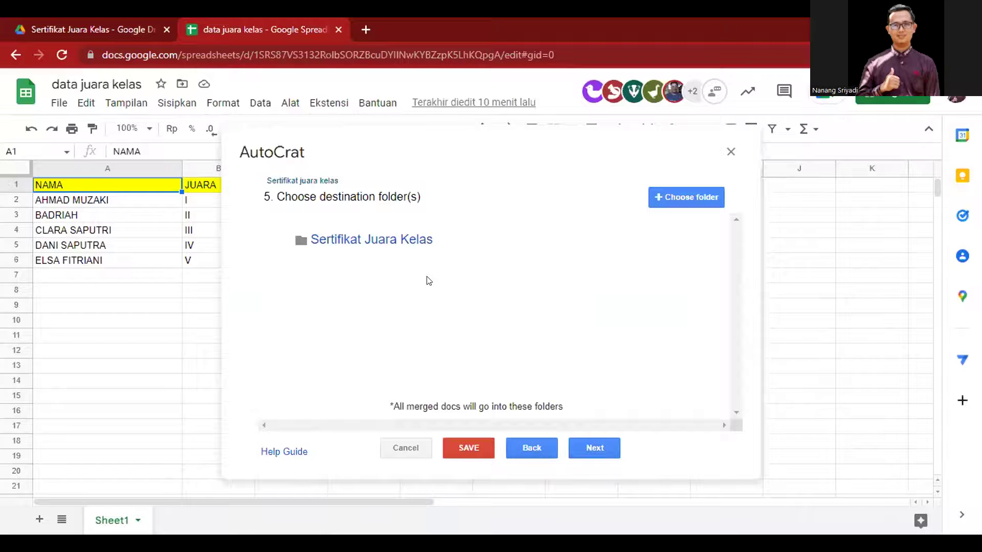
Step: Continue to the job triggers without a dynamic folder reference or merge condition, leaving document sharing set to No
left_click(588, 444)
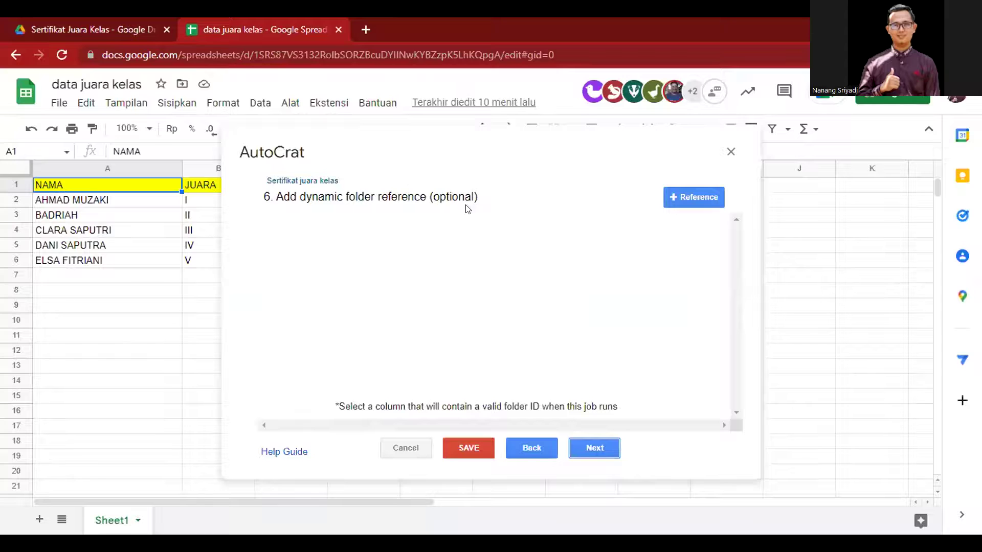
left_click(589, 447)
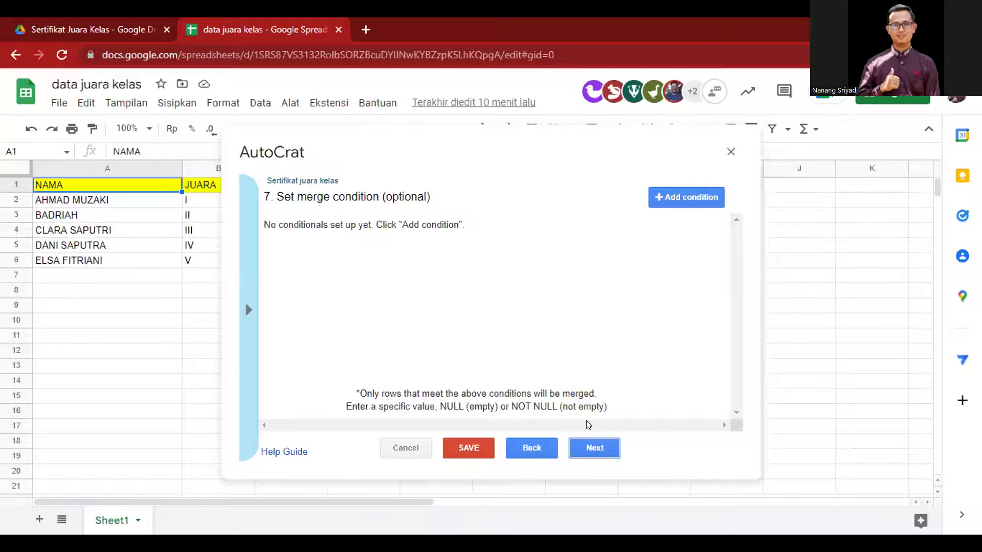
left_click(599, 449)
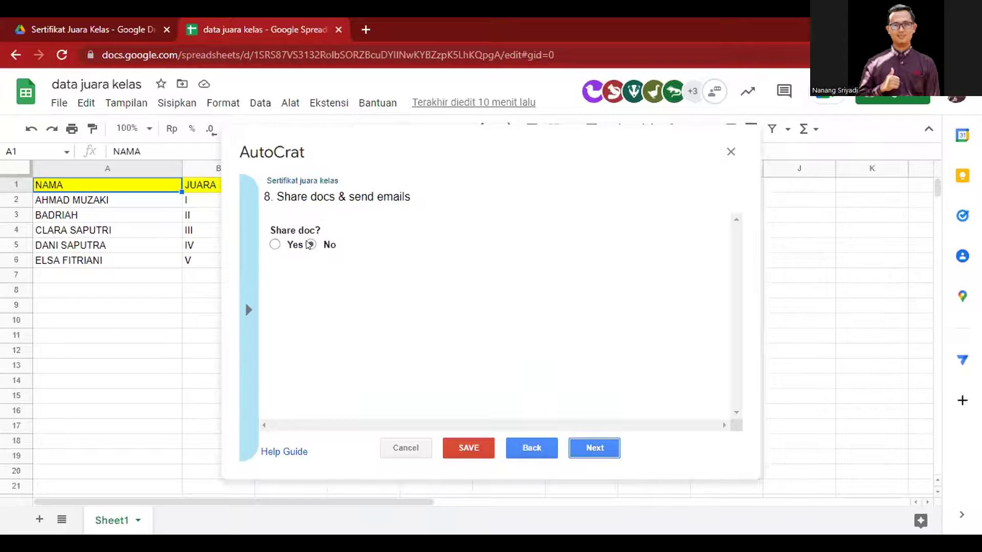
left_click(593, 448)
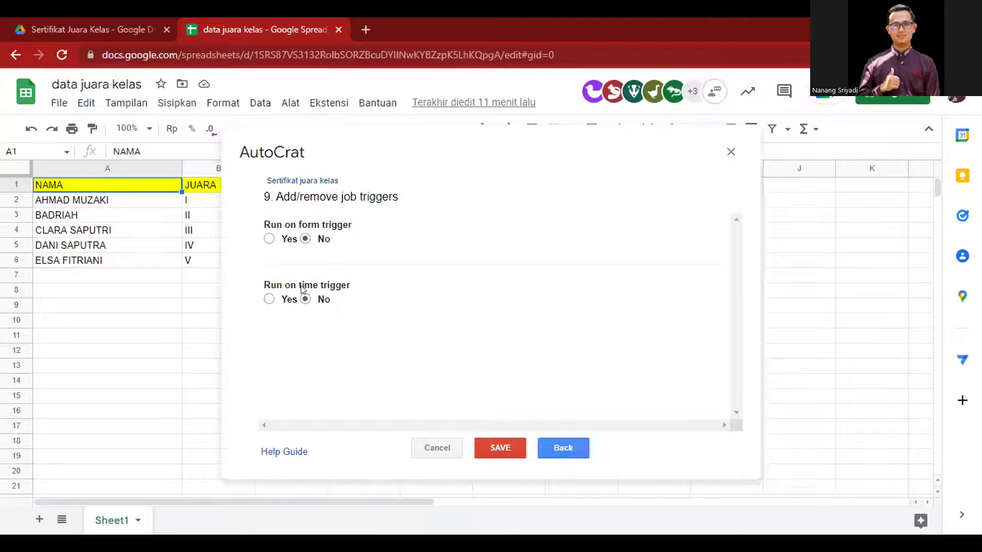
Step: Try turning on the time trigger for the job without enabling project triggers, and set it back to No
left_click(269, 299)
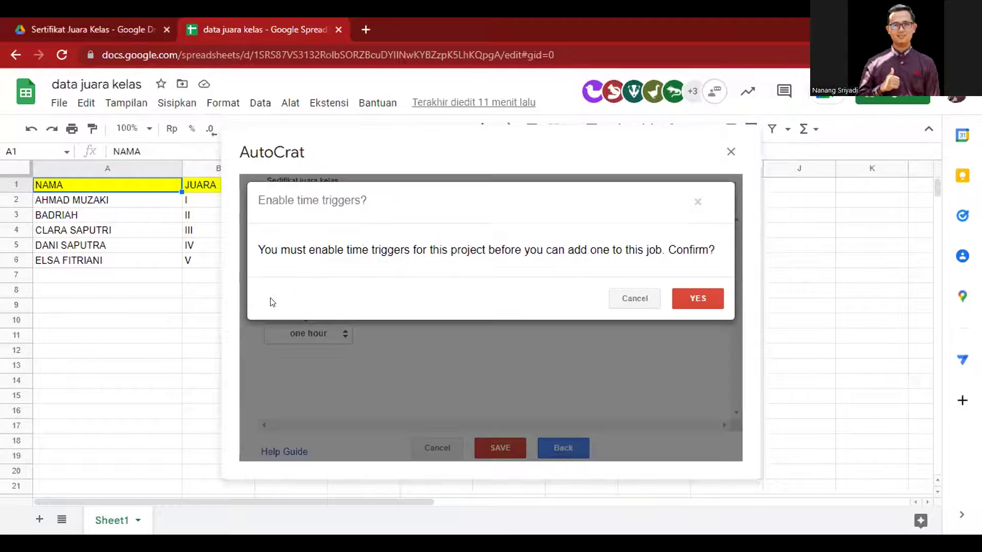
left_click(635, 299)
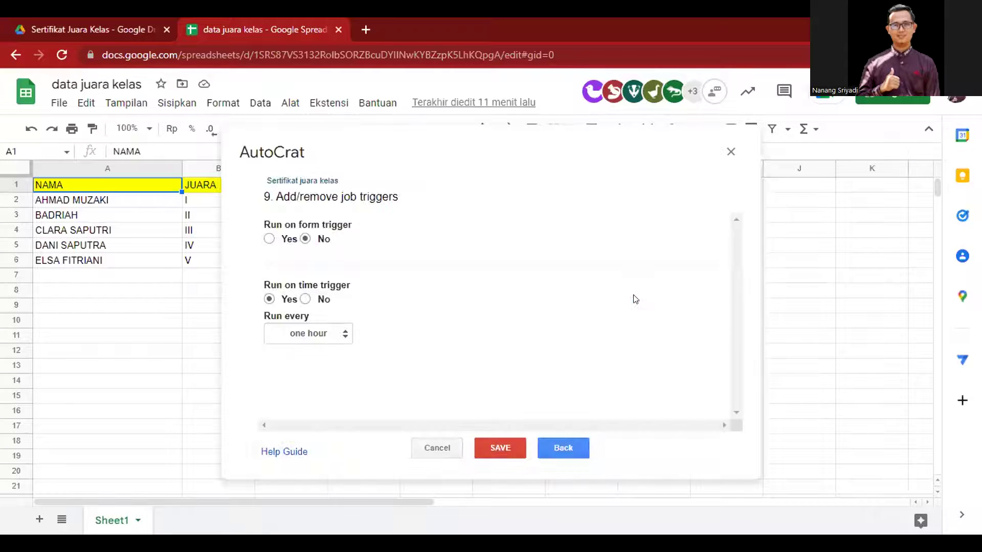
left_click(304, 298)
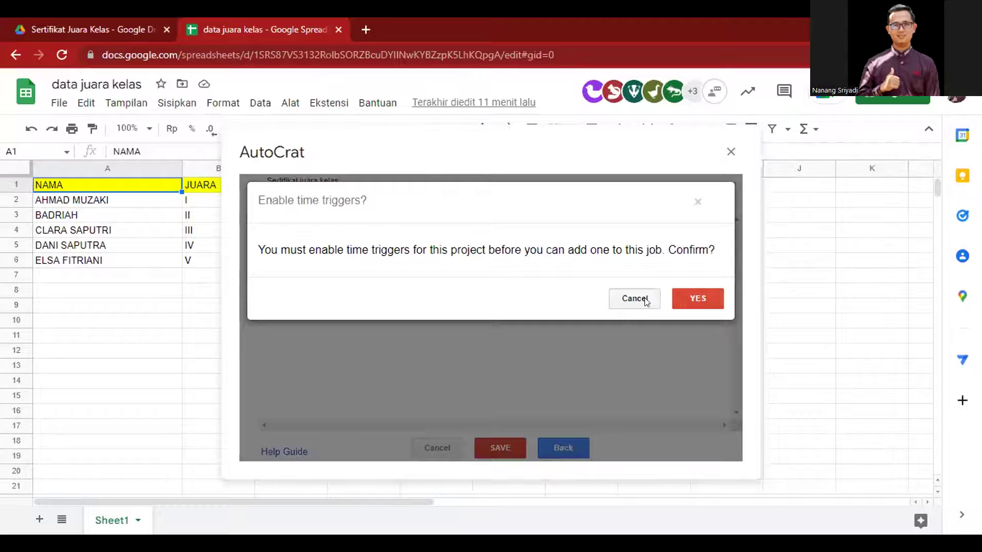
left_click(634, 298)
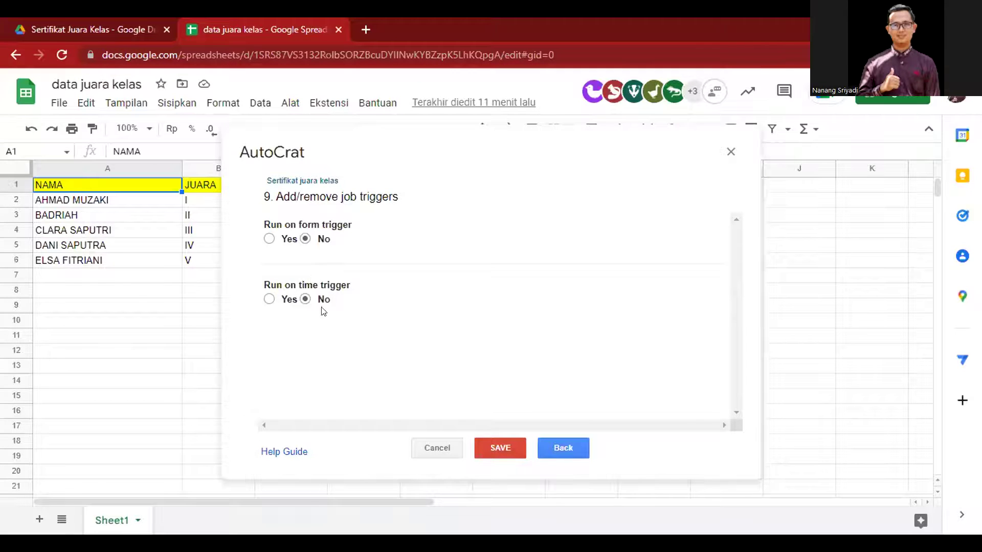
Step: Save and run the "Sertifikat juara kelas" merge job, and close AutoCrat once the documents are merged
left_click(505, 448)
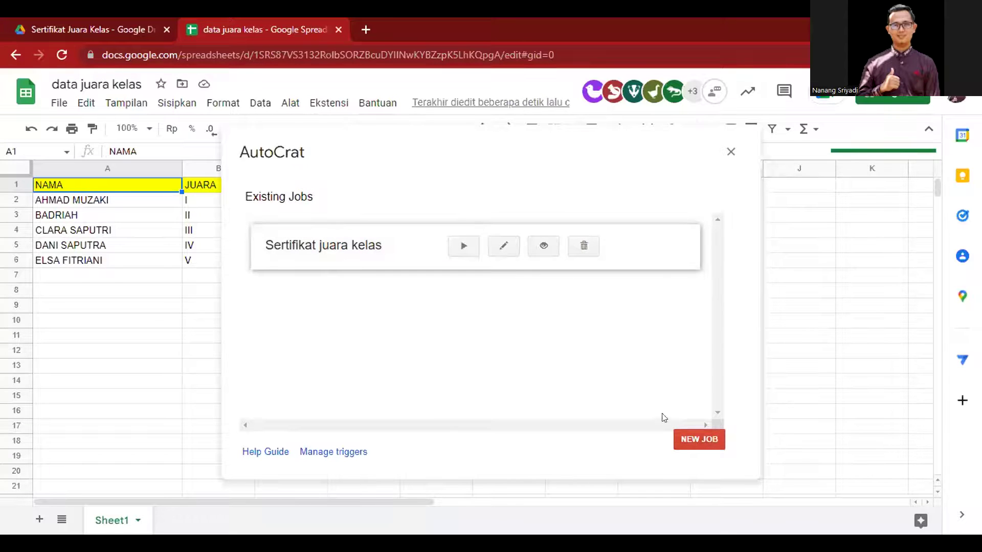
left_click(464, 246)
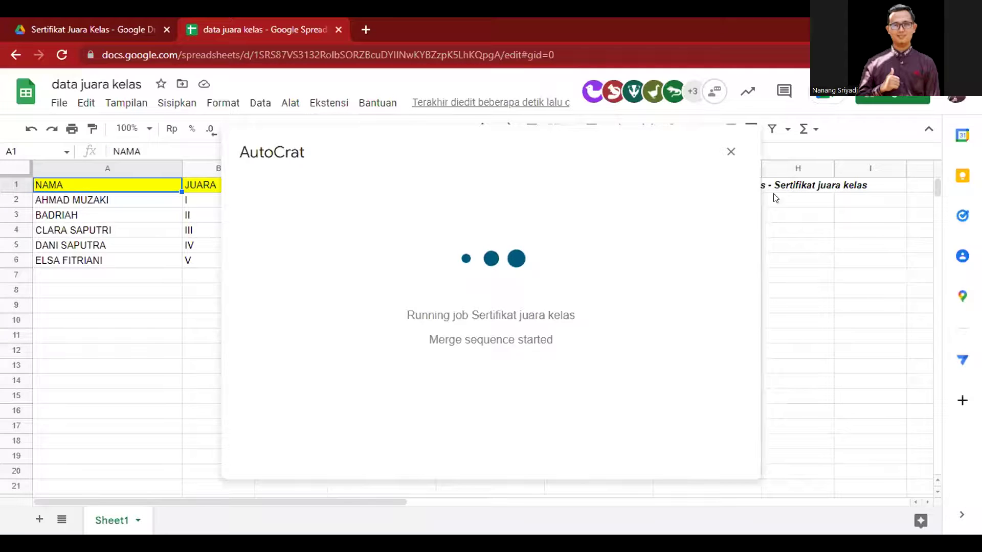
left_click_drag(121, 502, 74, 493)
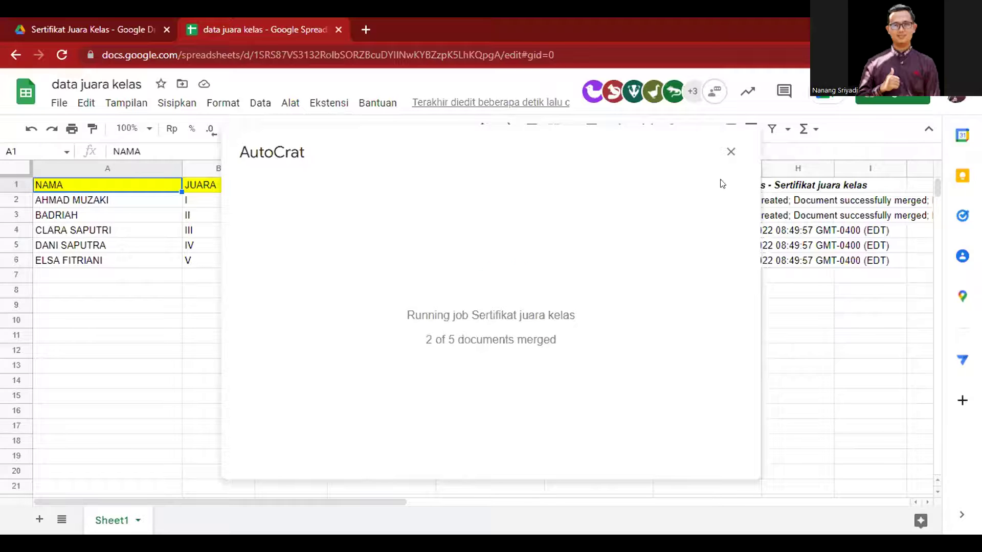
left_click(730, 152)
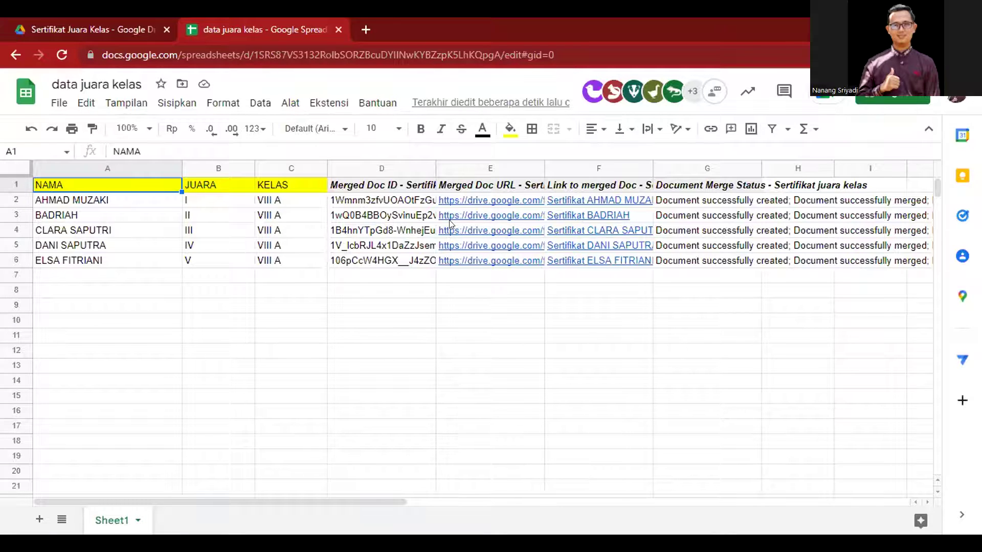
Step: View the merged certificate PDF linked for the student in row 2 and return to the spreadsheet
mouse_move(485, 204)
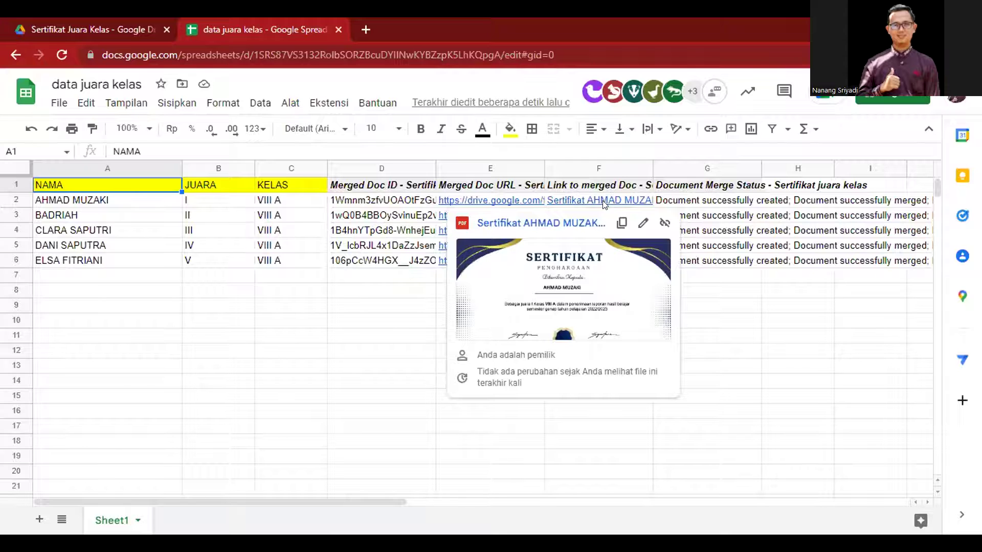
mouse_move(605, 201)
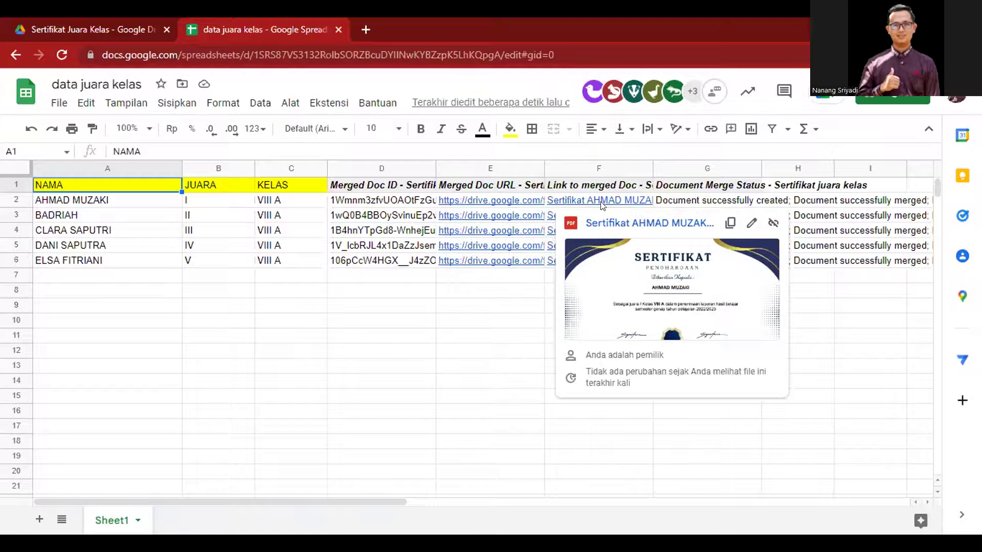
left_click(632, 224)
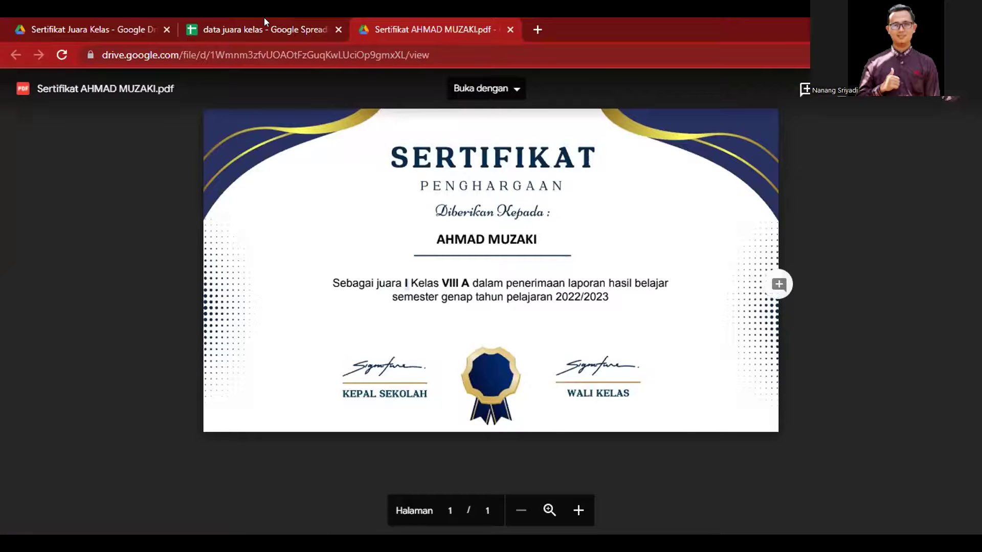
left_click(246, 18)
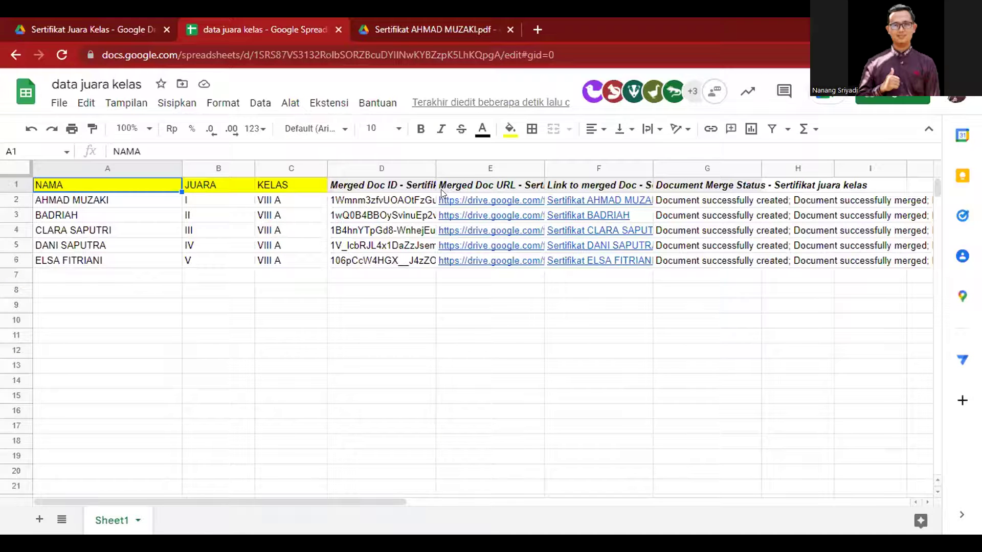
Step: View the merged certificate PDF linked for the student in row 4, and close both opened certificates
double_click(627, 251)
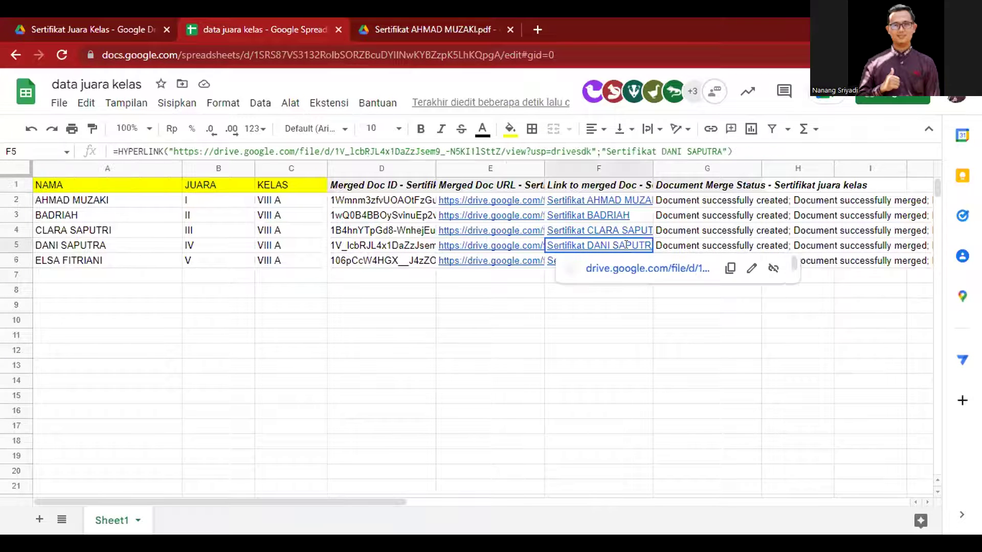
left_click(624, 295)
mouse_move(591, 247)
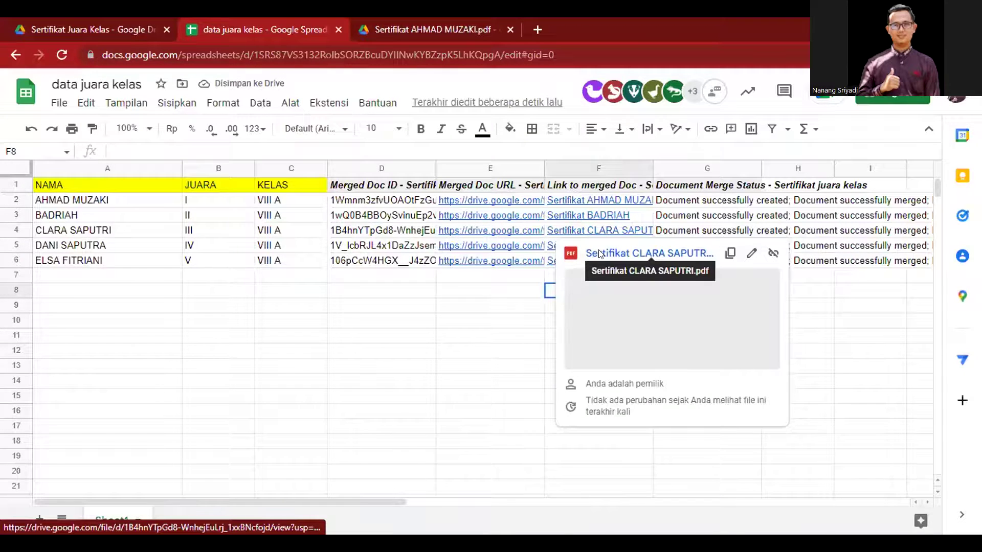
left_click(597, 254)
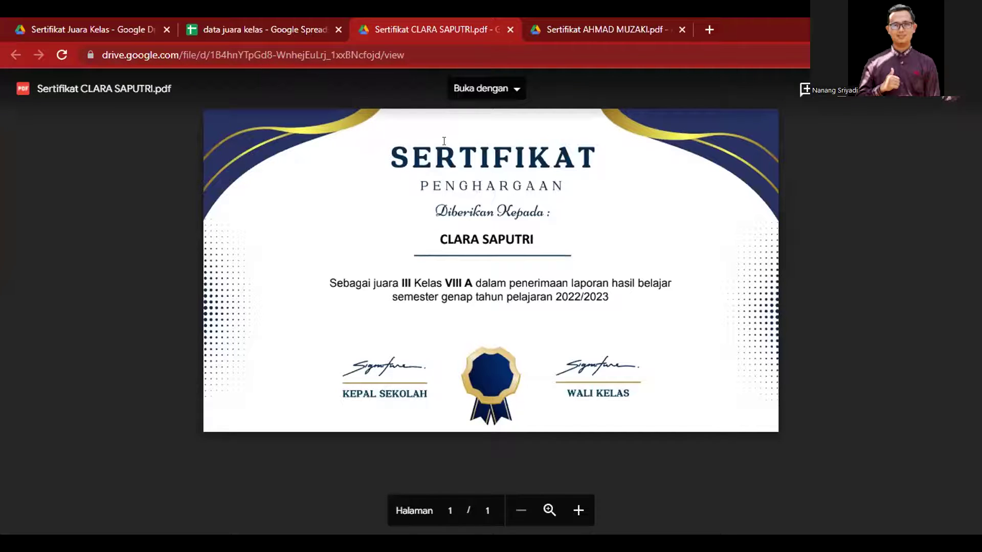
left_click(510, 30)
left_click(510, 30)
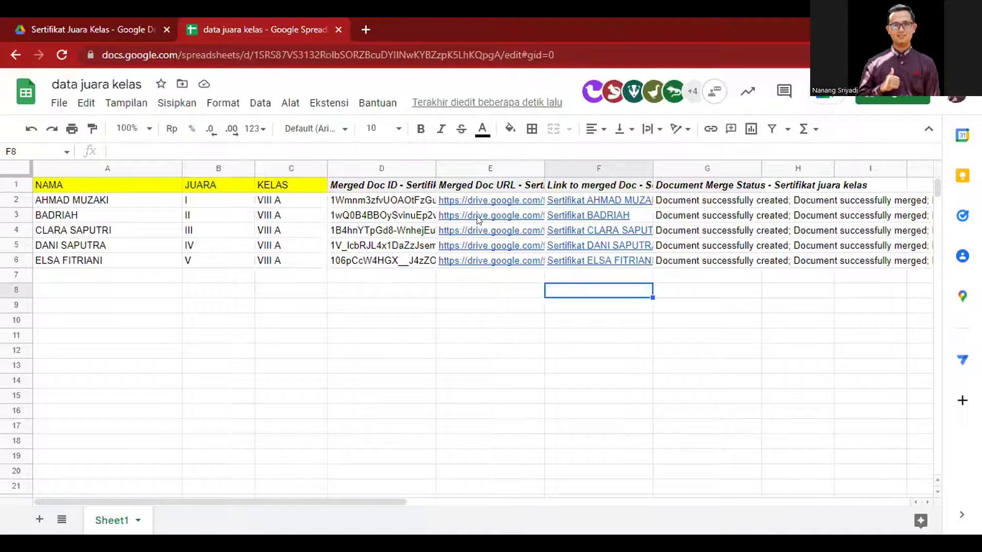
Step: Switch to the "Sertifikat Juara Kelas" folder in Google Drive, preview the fifth student's certificate PDF, and return to the file list
left_click(106, 28)
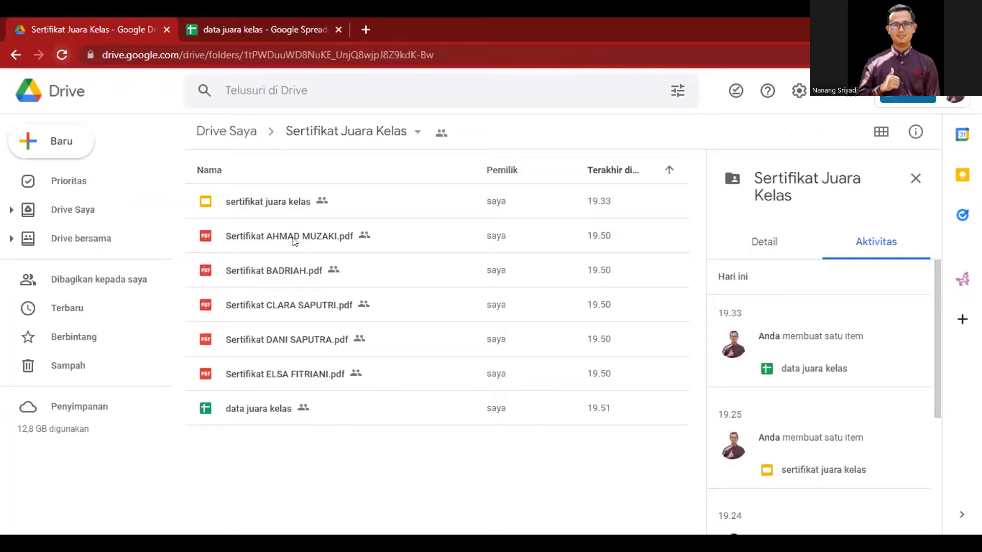
right_click(303, 364)
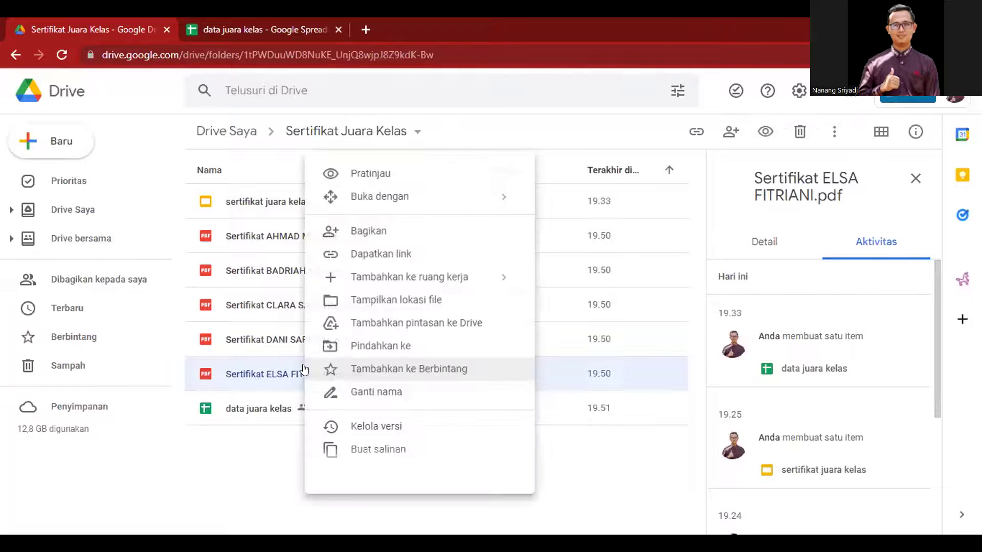
left_click(270, 373)
double_click(270, 373)
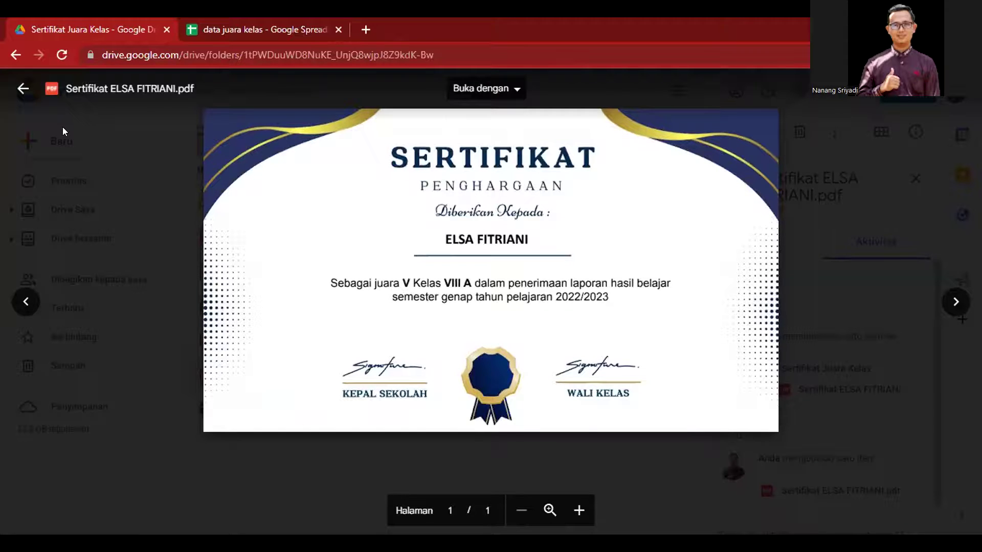
left_click(22, 88)
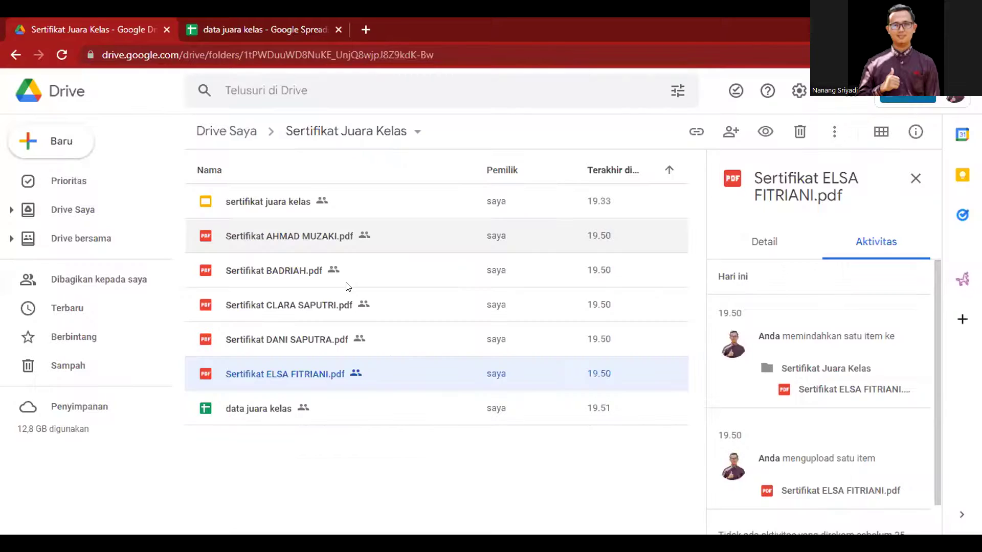